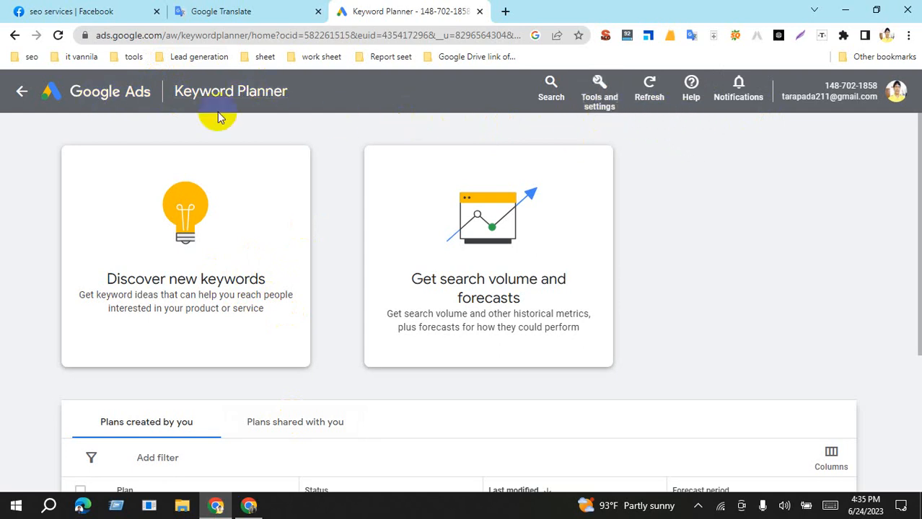
- Search Google for "google keyword planner" in a new tab and open the sponsored Google Ads keyword planner result
left_click(505, 12)
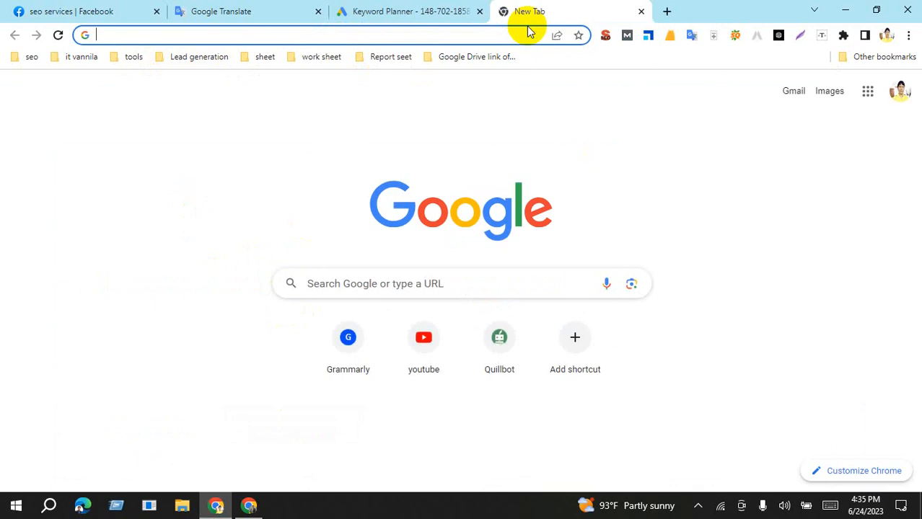
type("GOOGL")
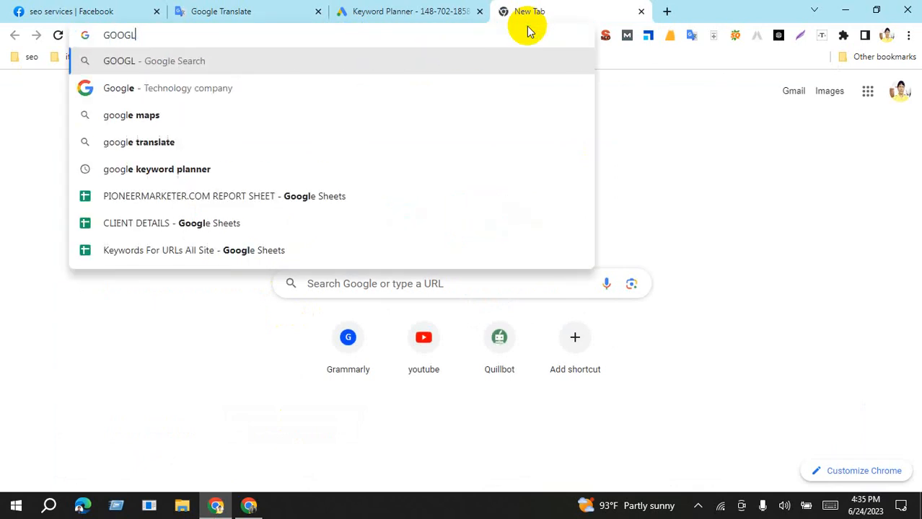
key("BackSpace")
key("BackSpace")
key("BackSpace")
key("BackSpace")
key("BackSpace")
type("gg")
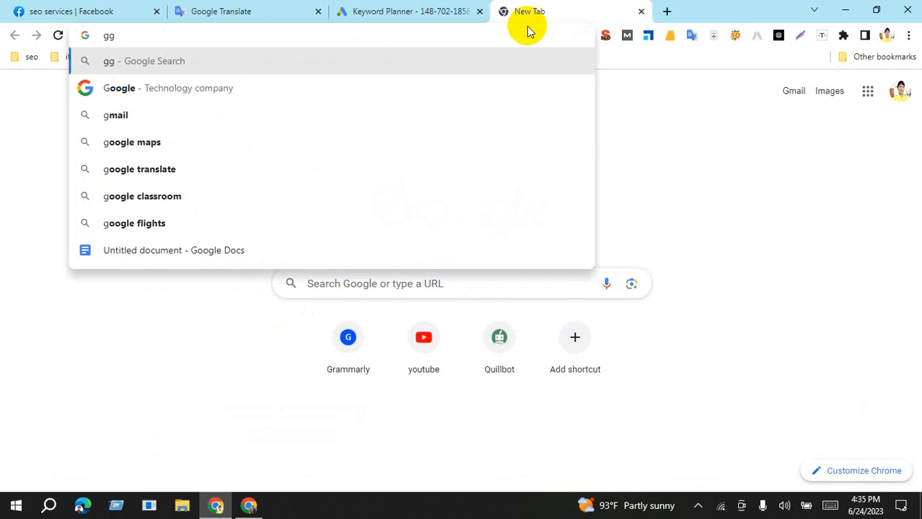
key("BackSpace")
type("oog")
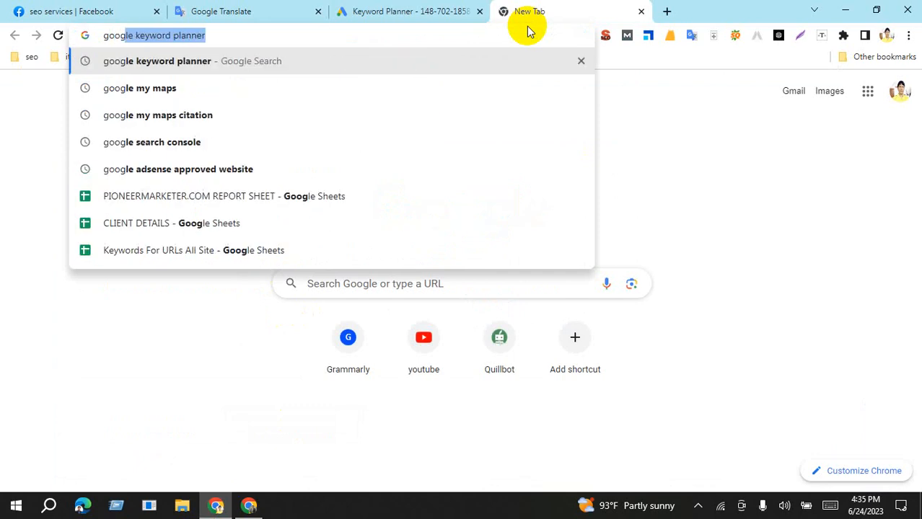
key("Return")
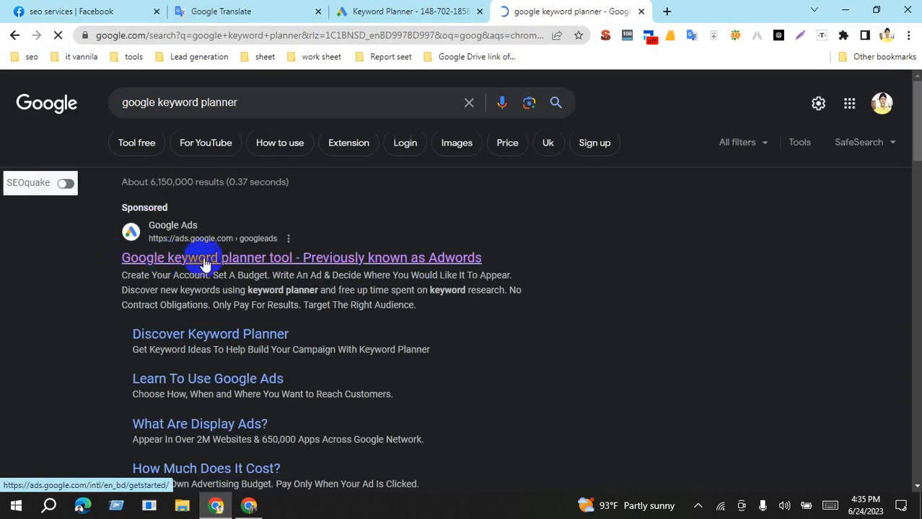
left_click(173, 264)
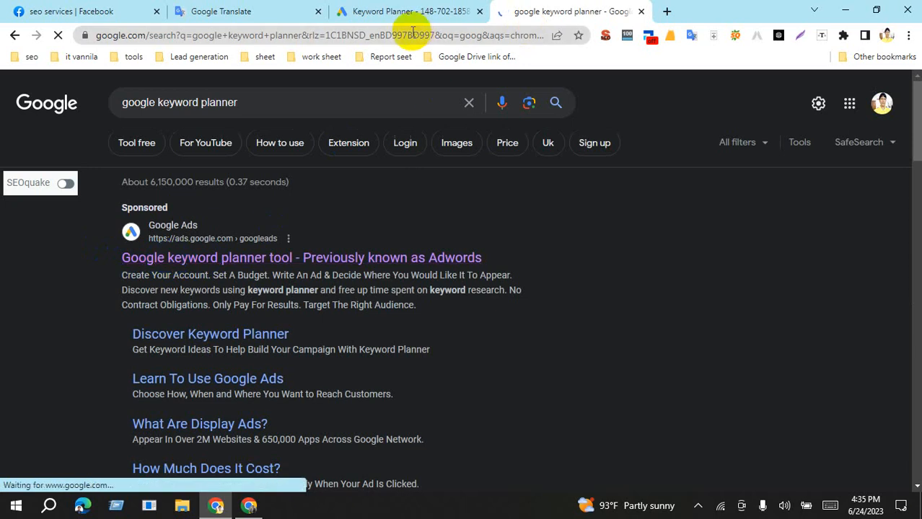
- Return to the already loaded Keyword Planner page and open Discover new keywords
left_click(409, 13)
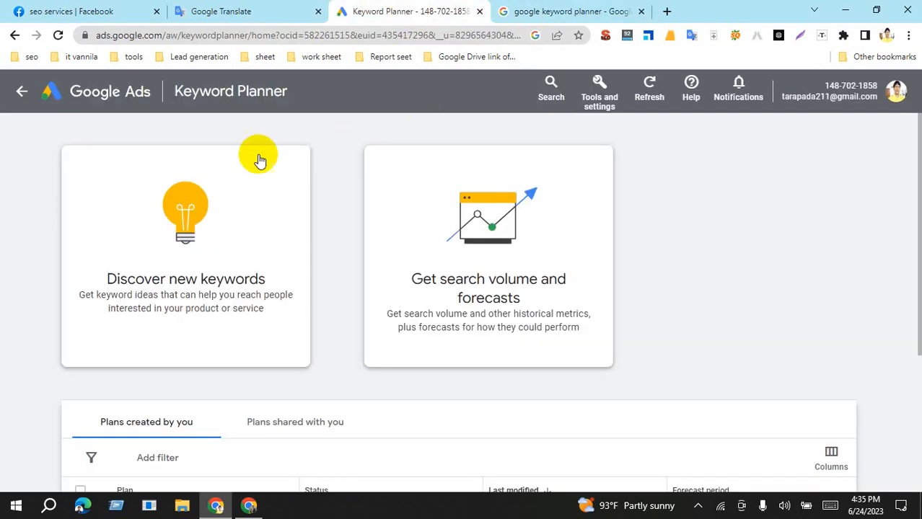
left_click(599, 86)
left_click(79, 205)
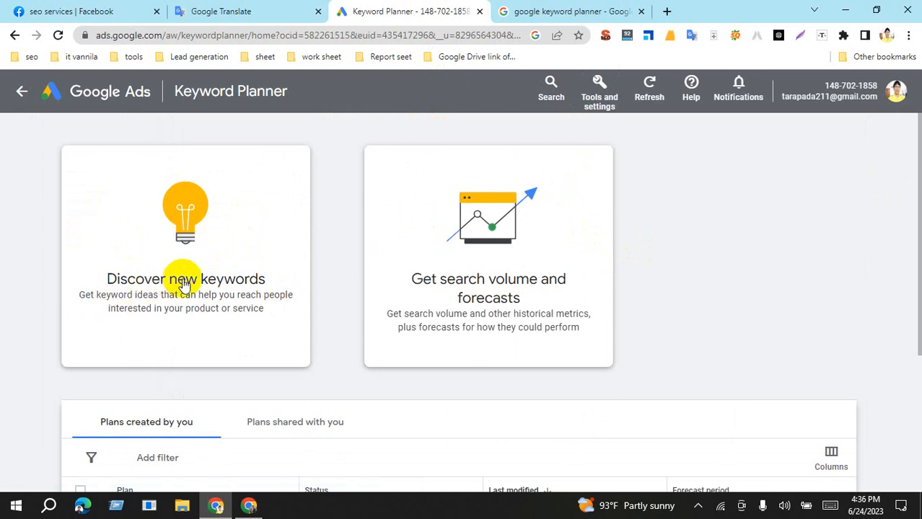
left_click(202, 282)
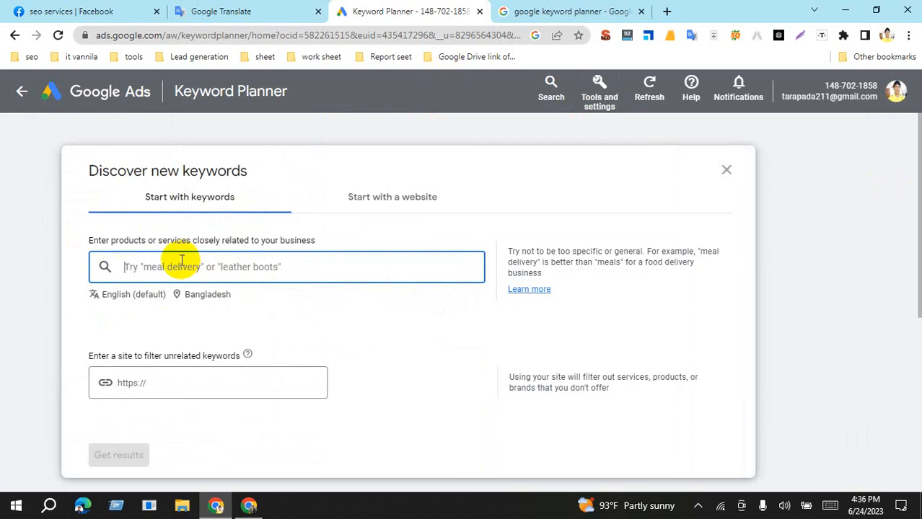
- Switch to the other Chrome window and look through the buypomeranianpups.com homepage and its puppy categories
left_click(260, 508)
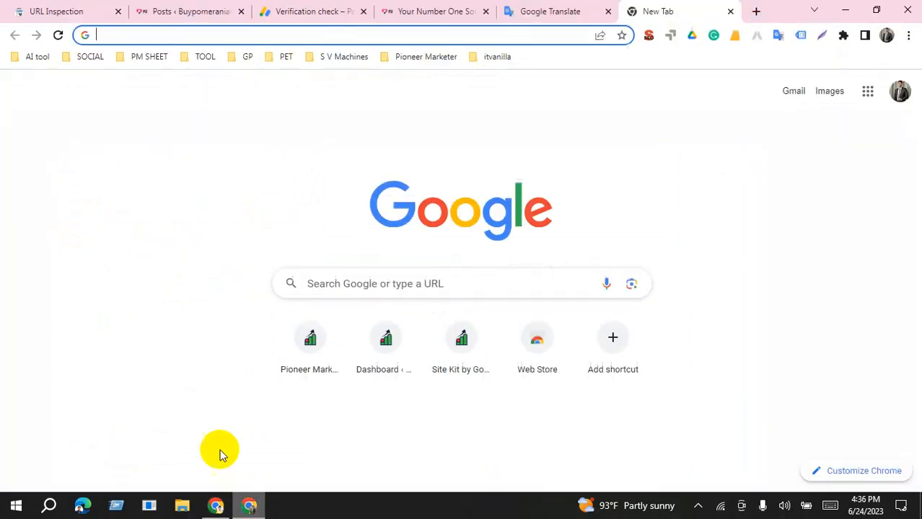
left_click(425, 11)
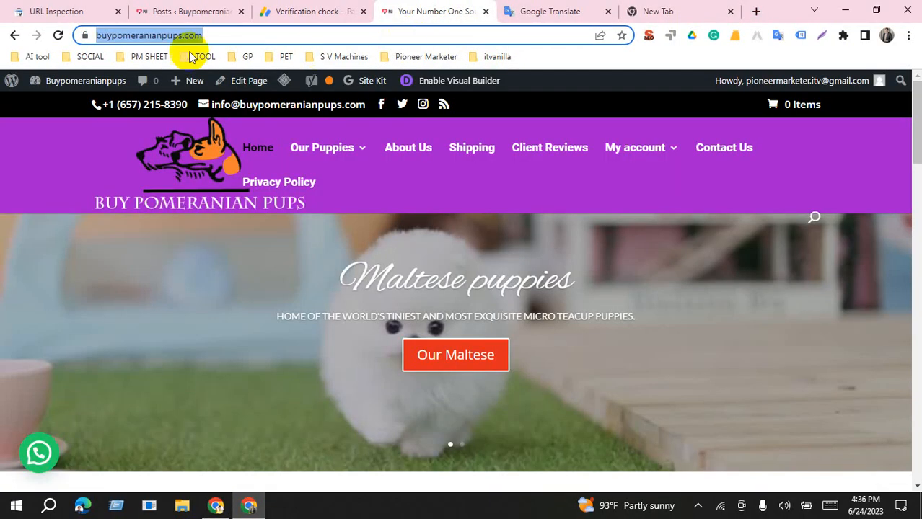
scroll(366, 351, "down", 10)
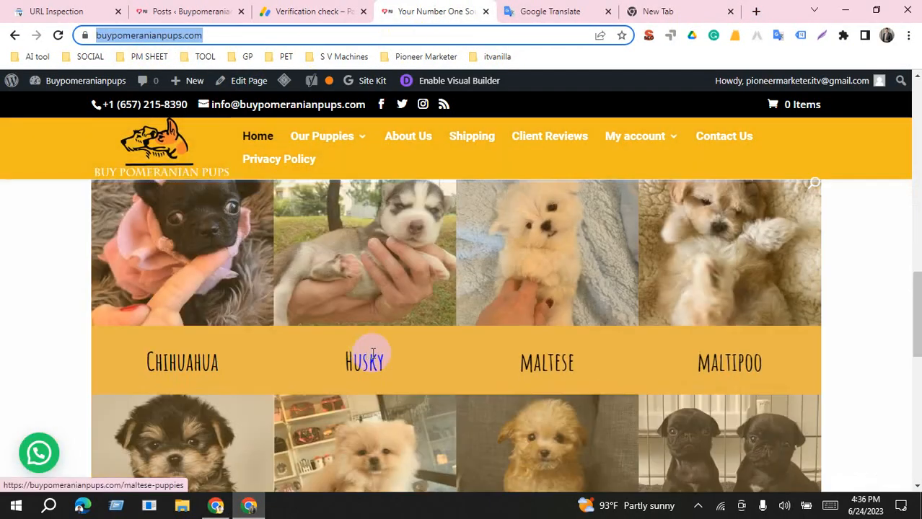
scroll(366, 354, "up", 5)
scroll(366, 355, "down", 5)
scroll(368, 354, "up", 2)
scroll(372, 353, "up", 10)
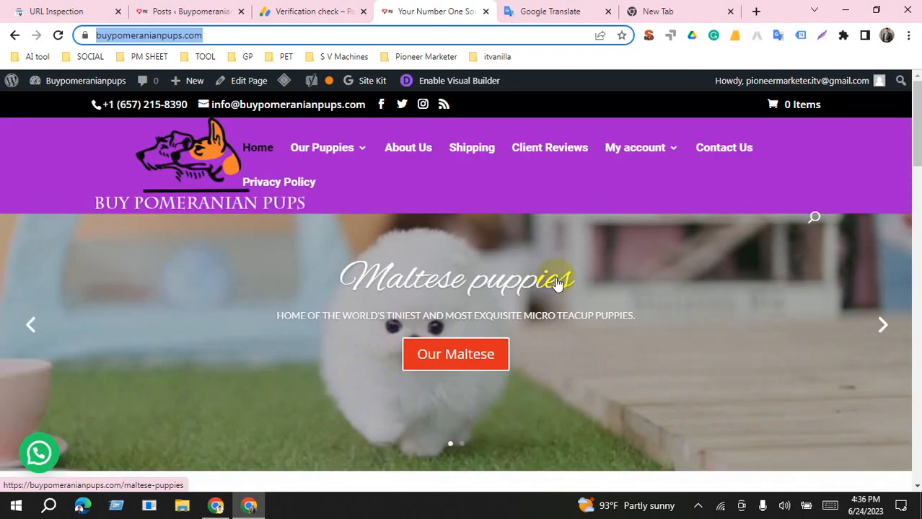
- Show the homepage's SEO summary with the browser extension and copy "Maltese Puppies & Teacup Puppies" from the title
left_click(648, 35)
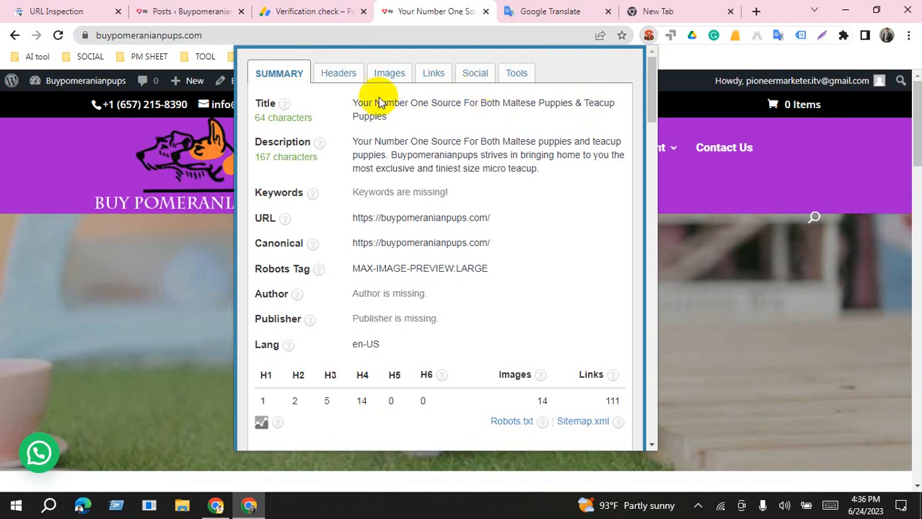
left_click_drag(353, 104, 396, 118)
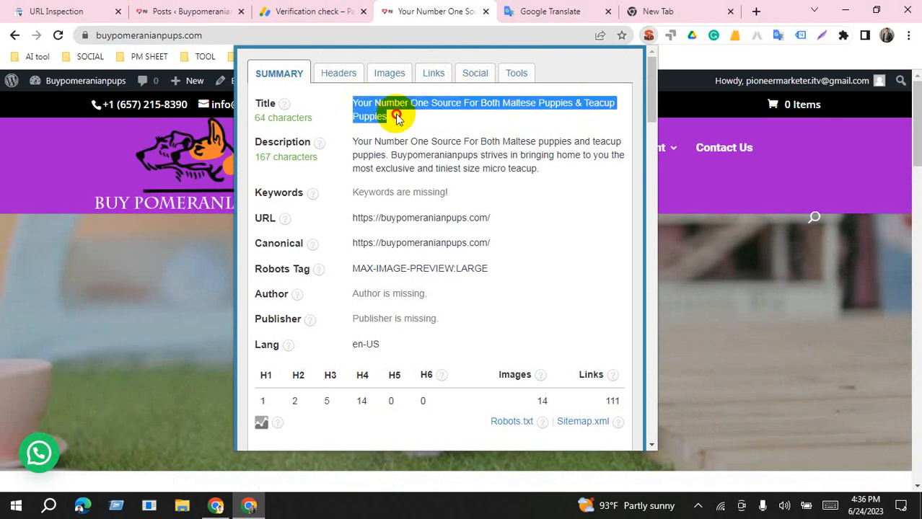
left_click(494, 116)
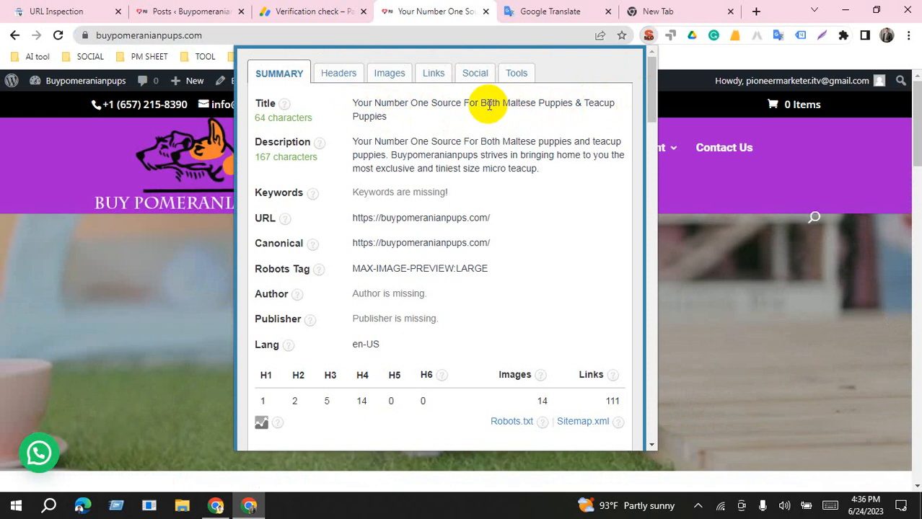
left_click_drag(503, 105, 528, 121)
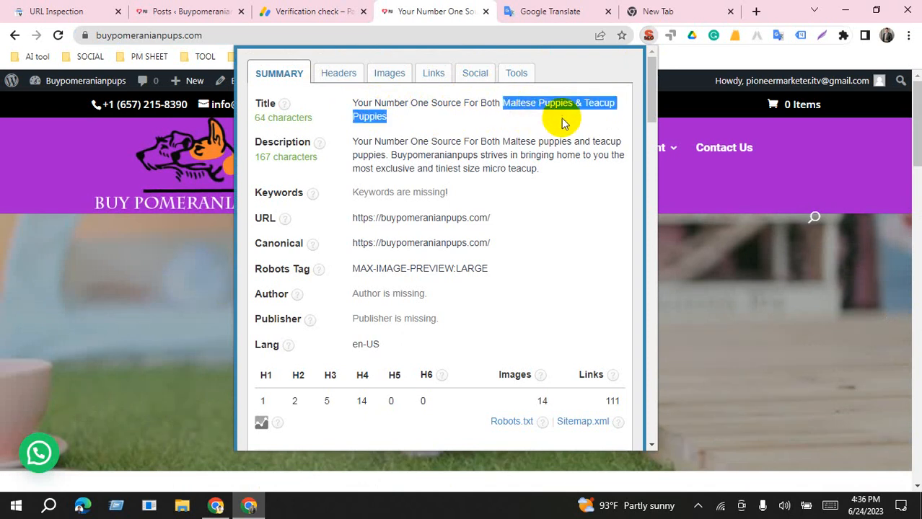
right_click(535, 104)
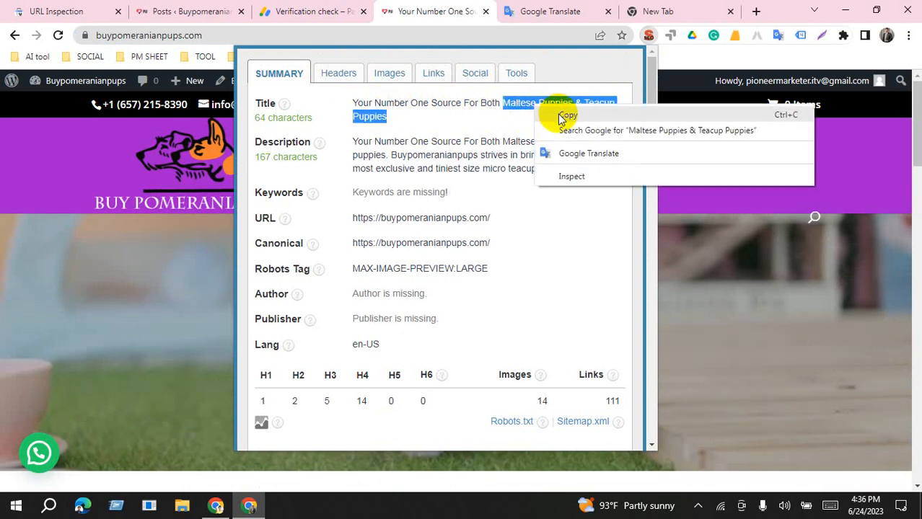
left_click(562, 116)
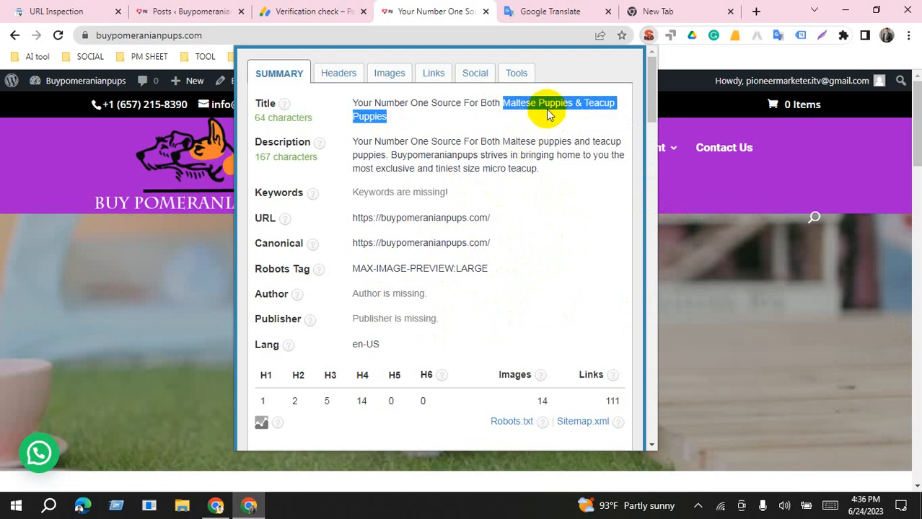
- Review the keywords "Maltese Puppies" and "Teacup Puppies" in the Google Translate source text
left_click(548, 12)
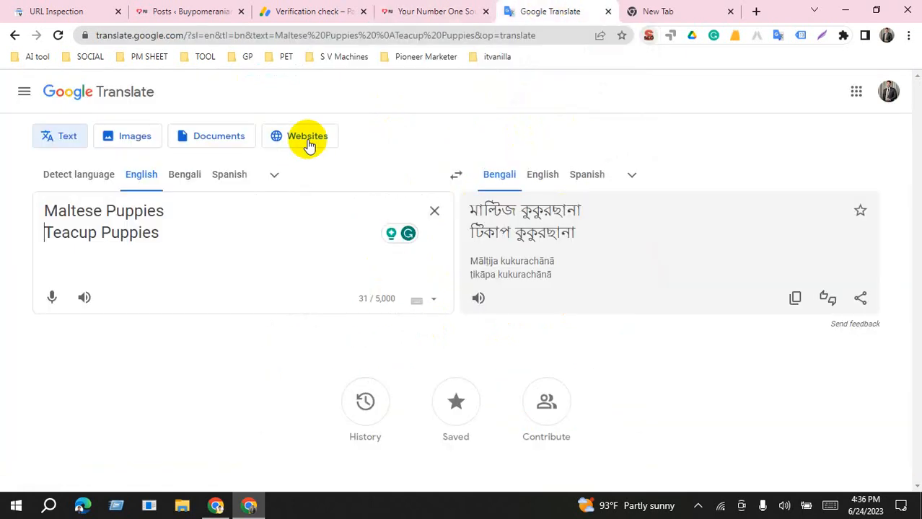
left_click_drag(169, 212, 36, 209)
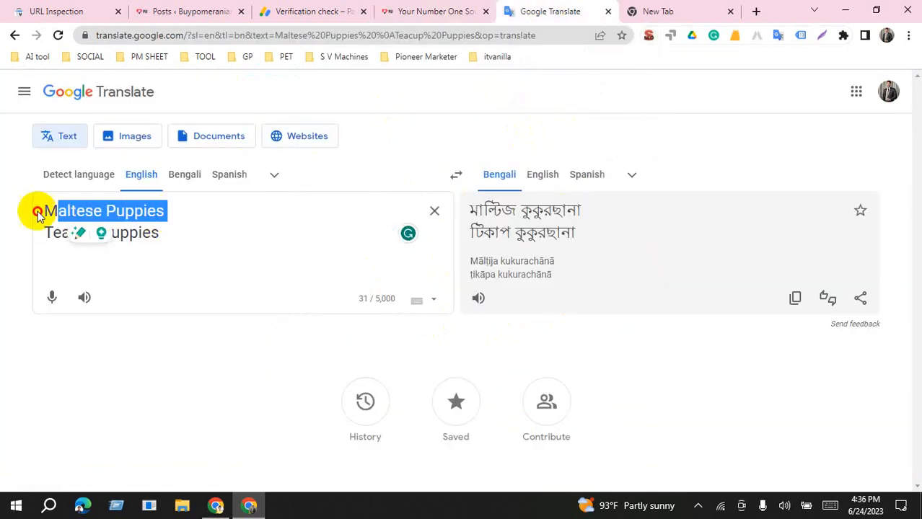
left_click(163, 232)
left_click_drag(163, 236, 101, 239)
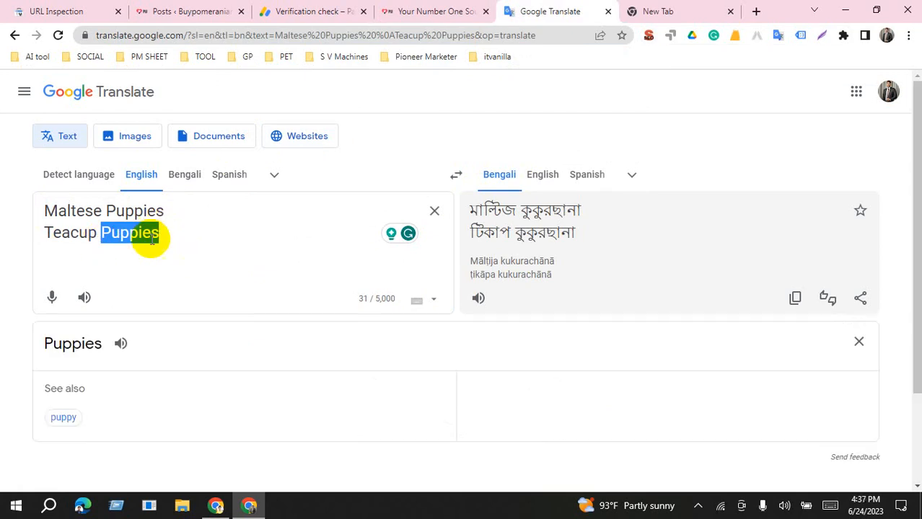
left_click_drag(159, 232, 39, 238)
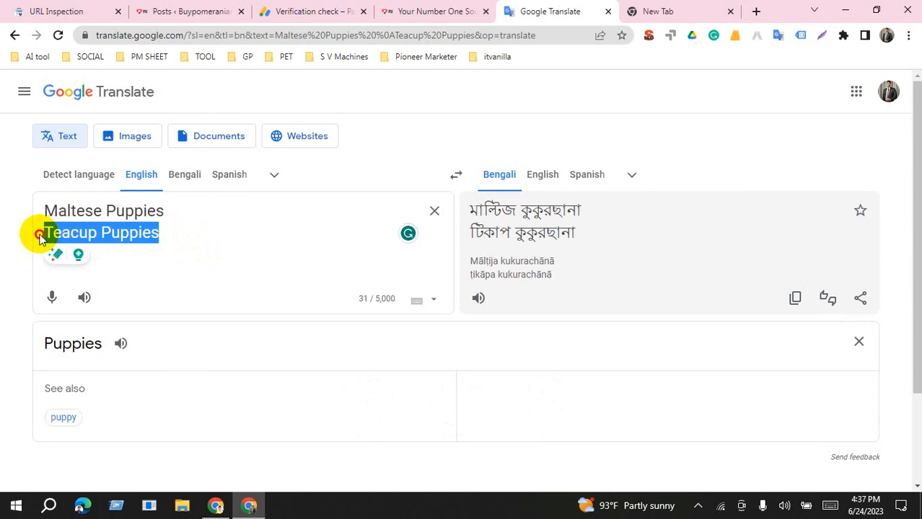
left_click(132, 212)
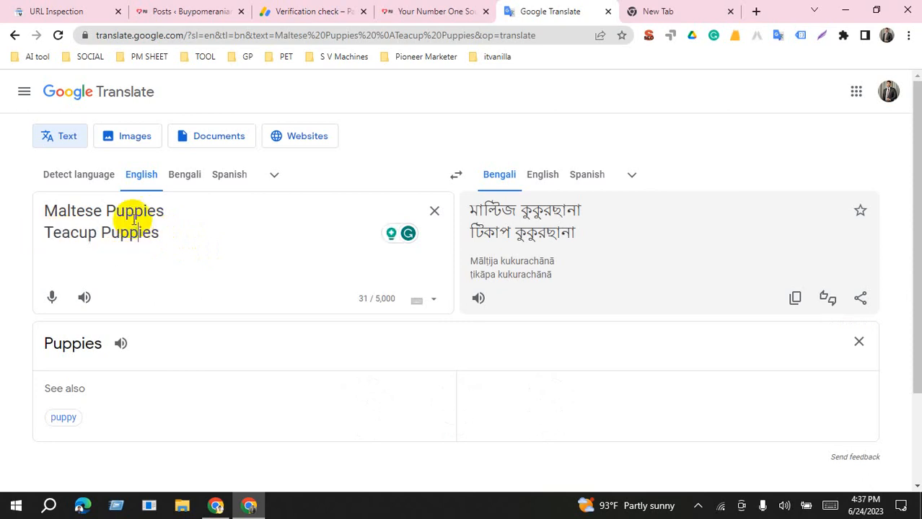
- Copy "Maltese Puppies" from Google Translate and add it as a keyword in Keyword Planner's Discover new keywords form
left_click_drag(167, 212, 41, 210)
key("ctrl+c")
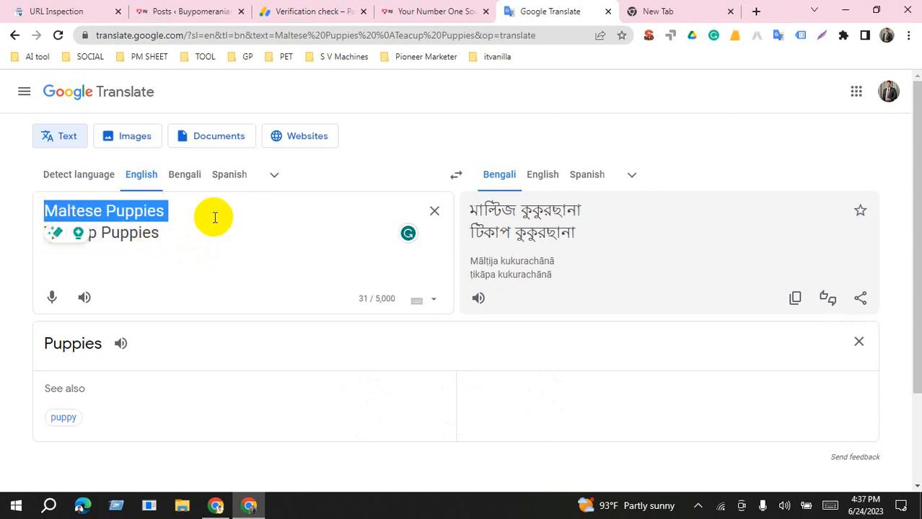
left_click(215, 504)
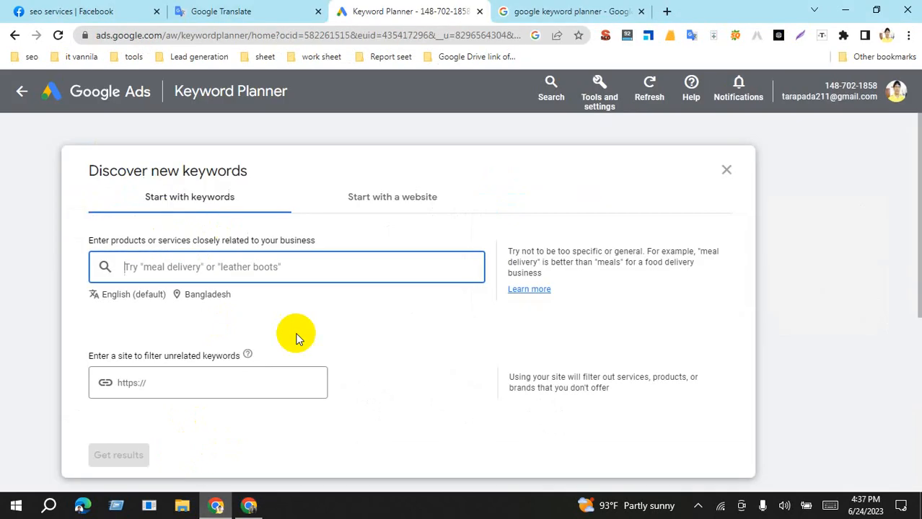
left_click(166, 265)
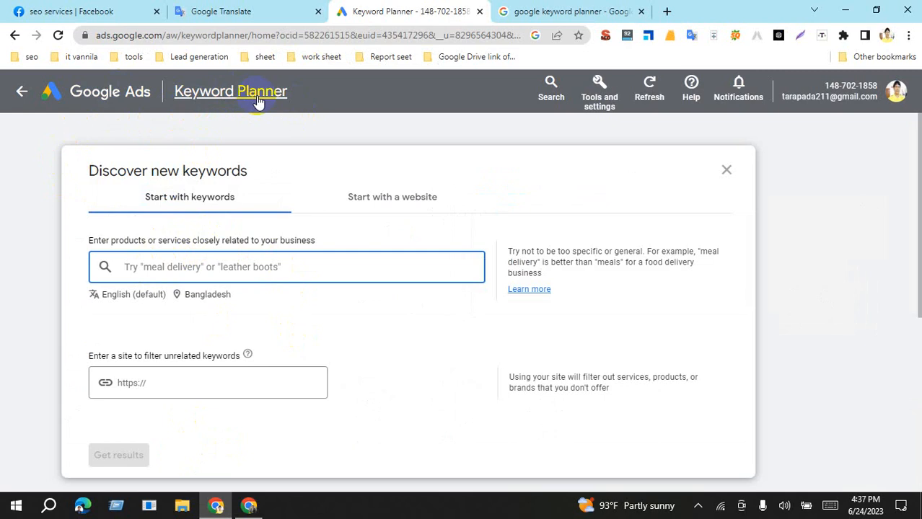
left_click(135, 270)
key("ctrl+v")
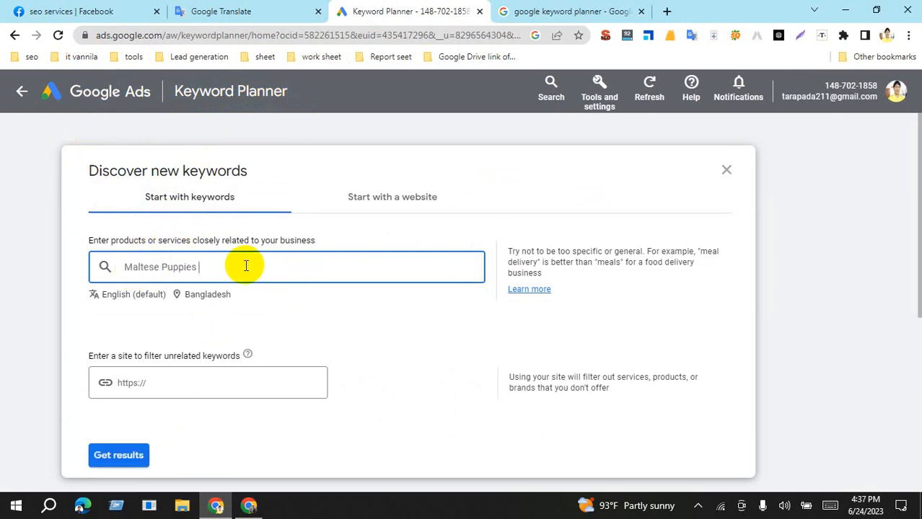
key("Return")
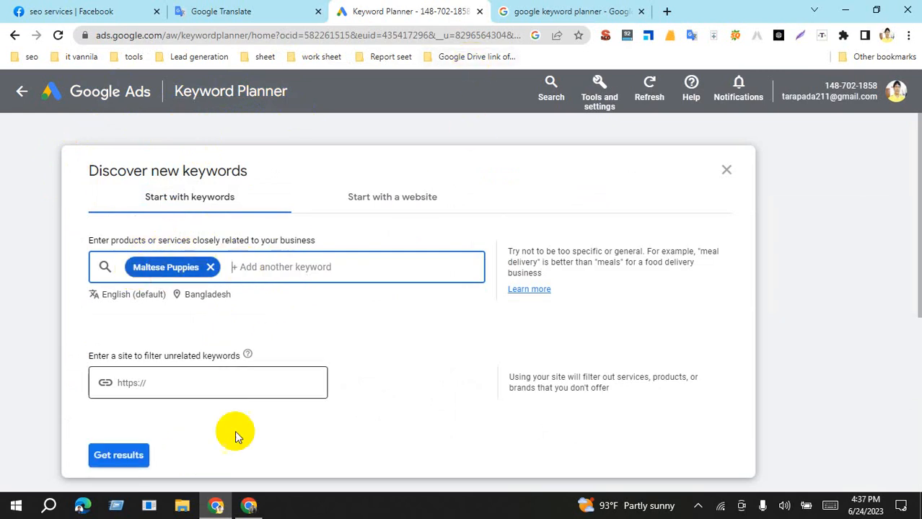
left_click(249, 504)
left_click_drag(168, 214, 61, 220)
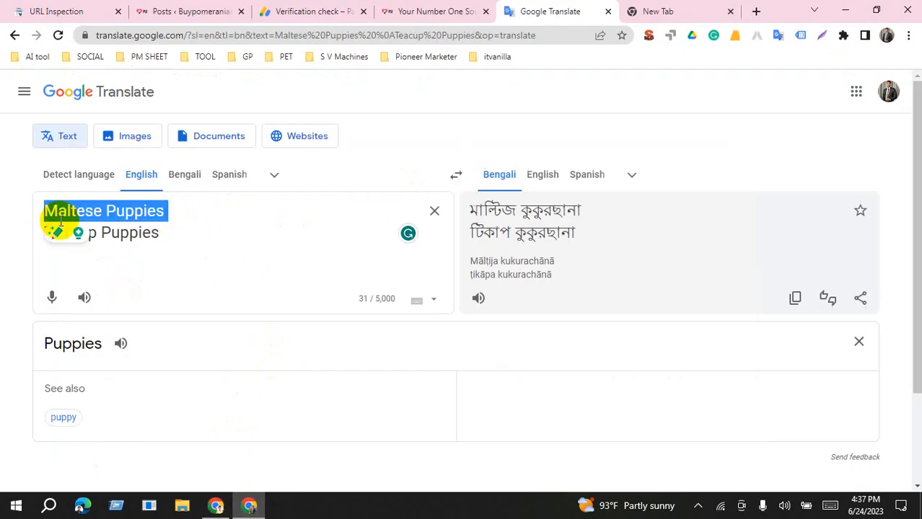
left_click(216, 504)
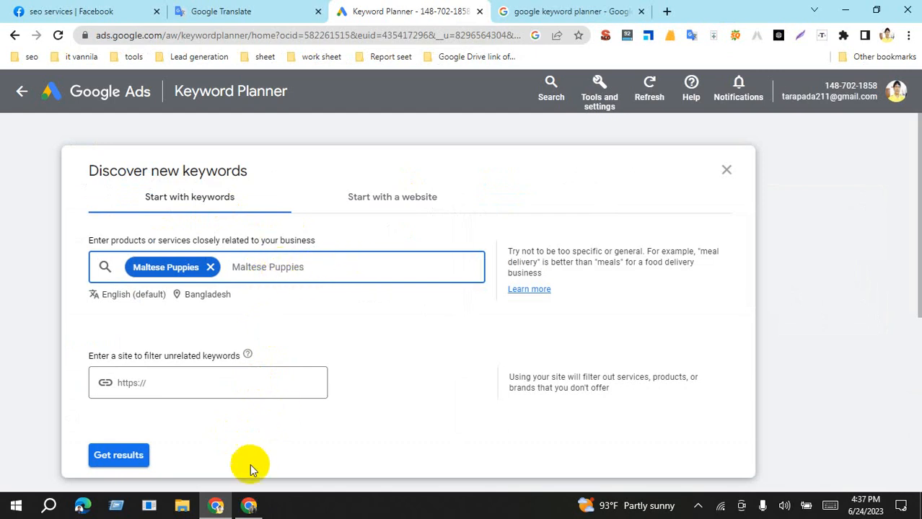
- Copy "Teacup Puppies" from the Google Translate source text and add it as the second keyword in Keyword Planner
left_click(249, 504)
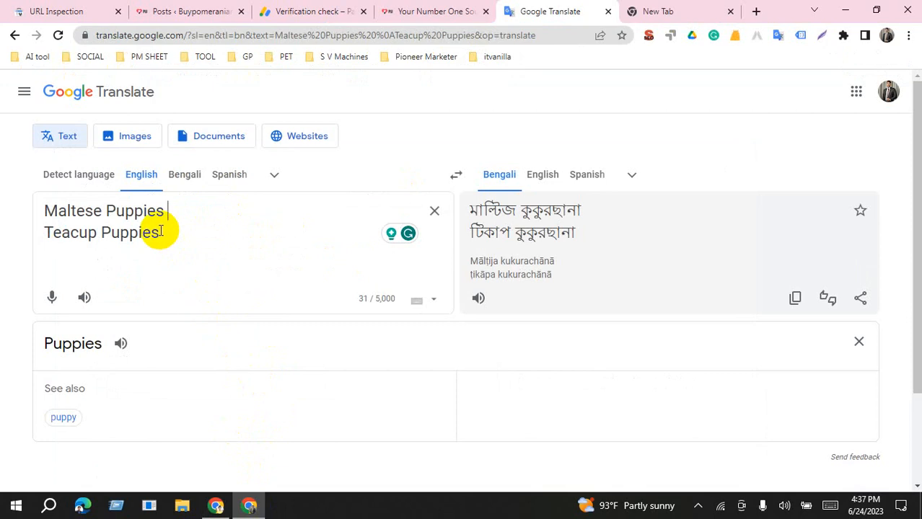
left_click_drag(160, 231, 46, 232)
right_click(121, 237)
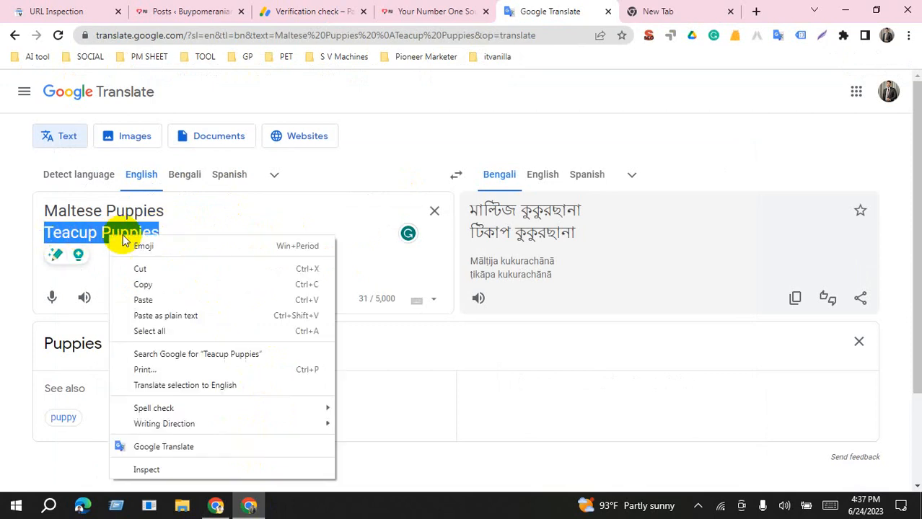
left_click(144, 284)
left_click(216, 504)
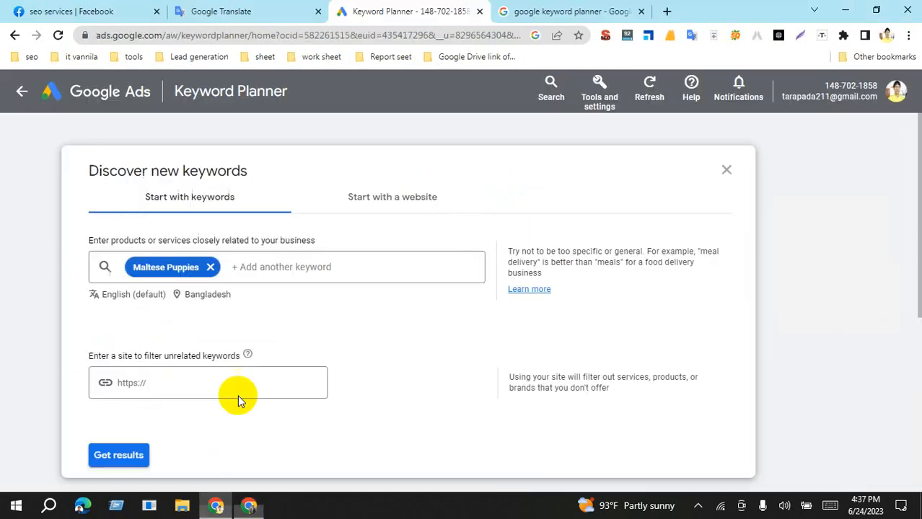
left_click(232, 268)
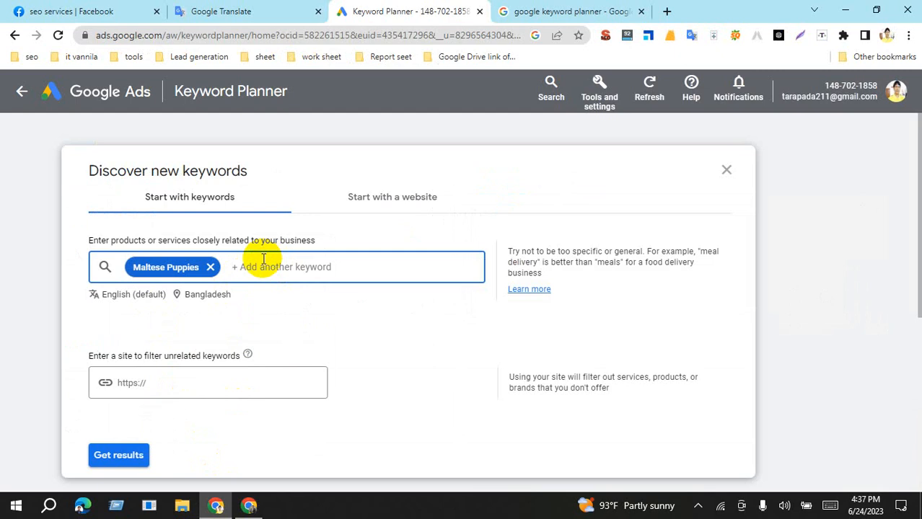
key("ctrl+v")
key("Return")
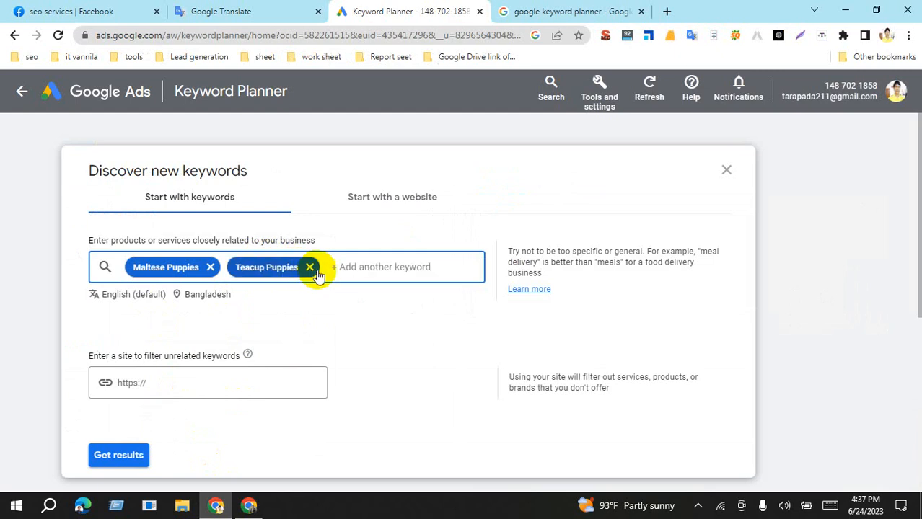
- Get the keyword ideas for "Maltese Puppies" and "Teacup Puppies" without entering a filter site
scroll(271, 401, "down", 2)
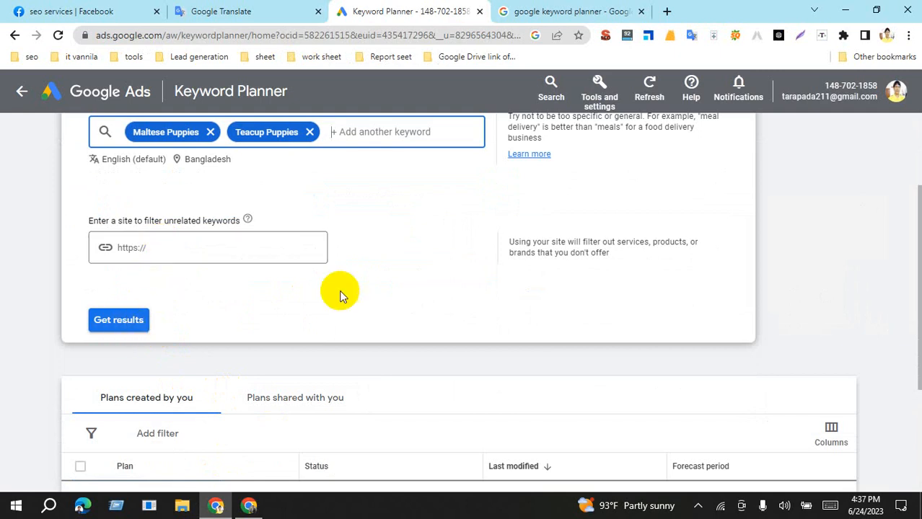
scroll(339, 291, "down", 3)
scroll(223, 296, "up", 3)
left_click(128, 332)
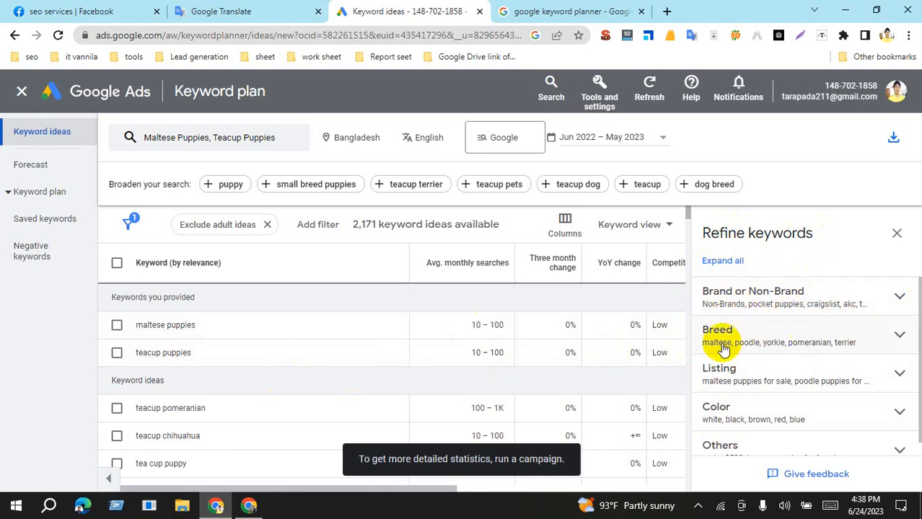
- Expand the Brand or Non-Brand refinements and exclude pocket puppies, craigslist, akc and teacup parti yorkie
left_click(899, 297)
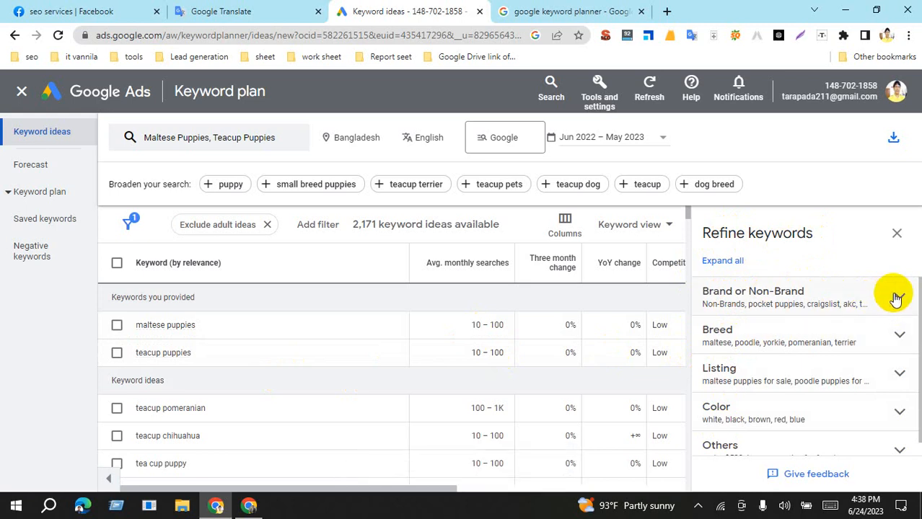
scroll(760, 354, "down", 5)
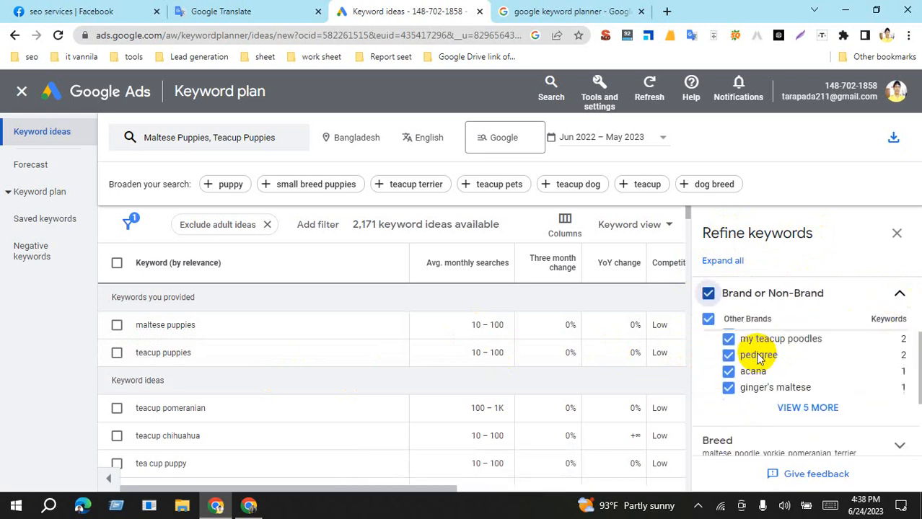
scroll(782, 382, "up", 2)
scroll(788, 383, "up", 3)
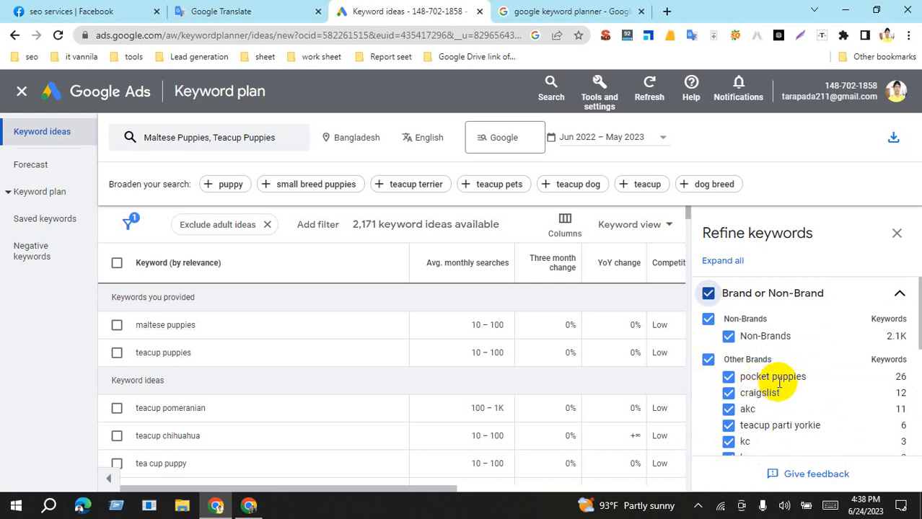
left_click(729, 378)
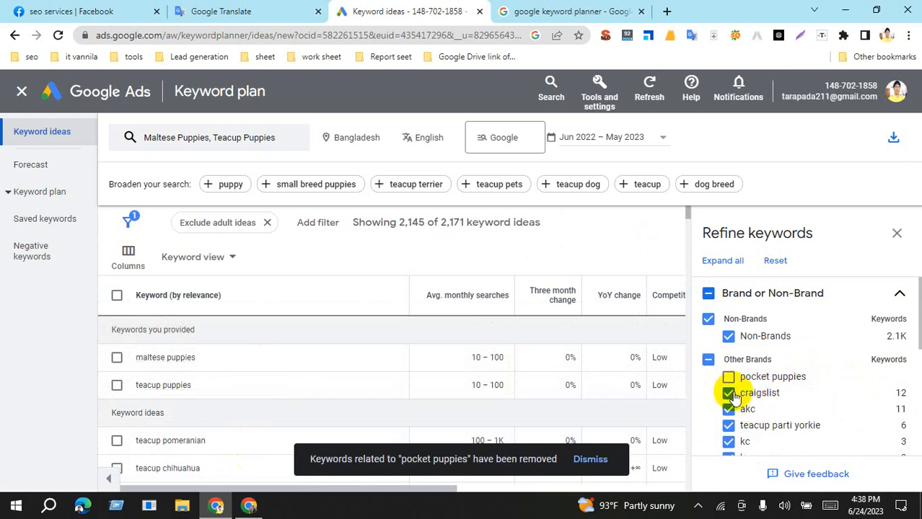
scroll(822, 409, "down", 2)
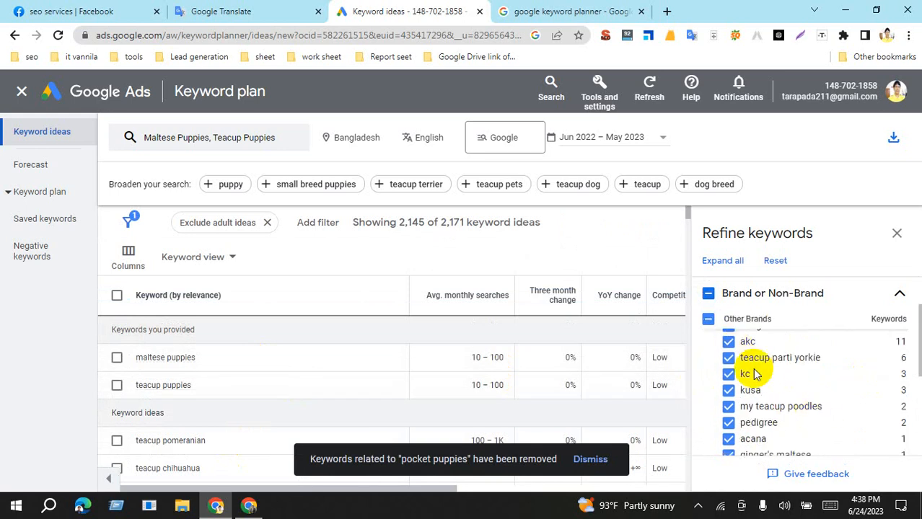
scroll(753, 374, "up", 2)
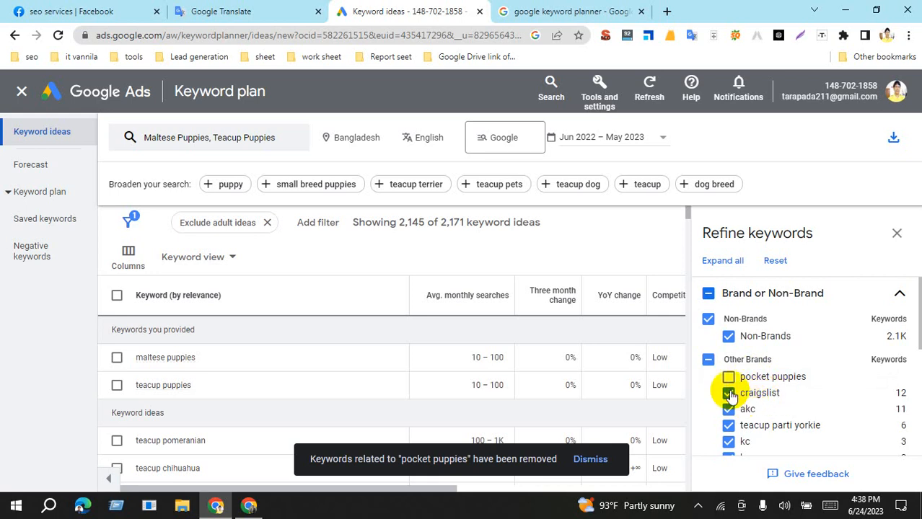
left_click(729, 394)
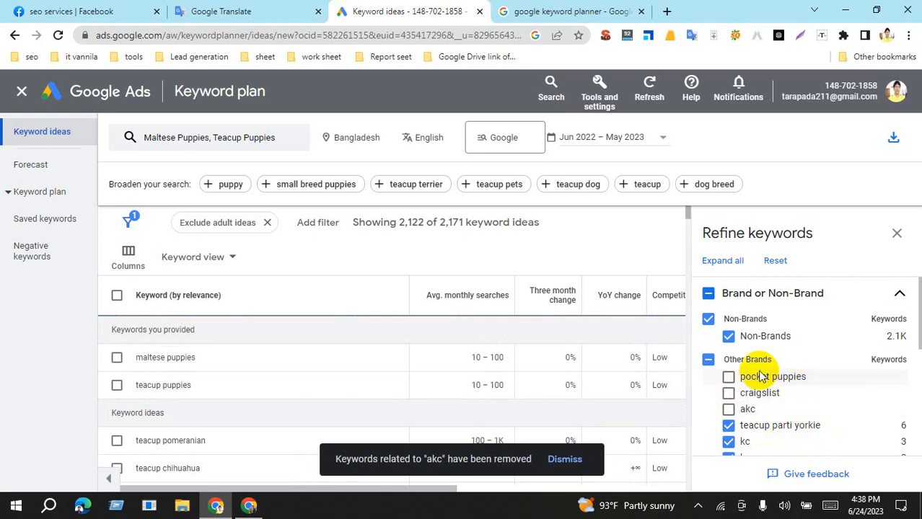
left_click(729, 426)
- Exclude the remaining listed brands kc, kusa, my teacup poodles, pedigree, acana and ginger's maltese from the keyword ideas
scroll(767, 418, "down", 2)
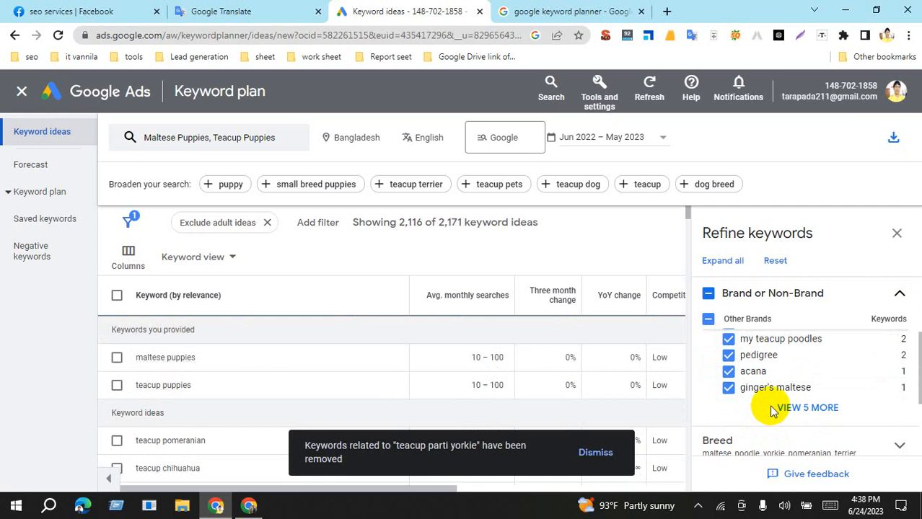
scroll(748, 404, "up", 1)
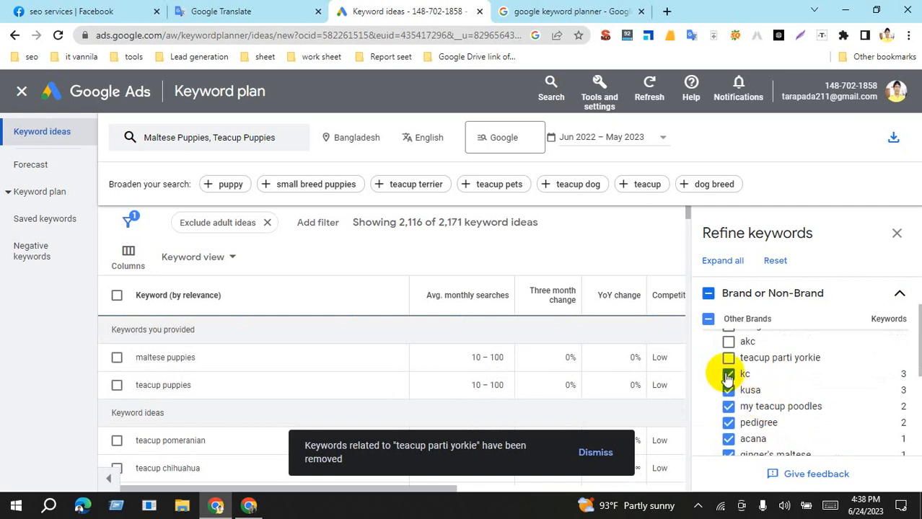
left_click(728, 374)
left_click(729, 391)
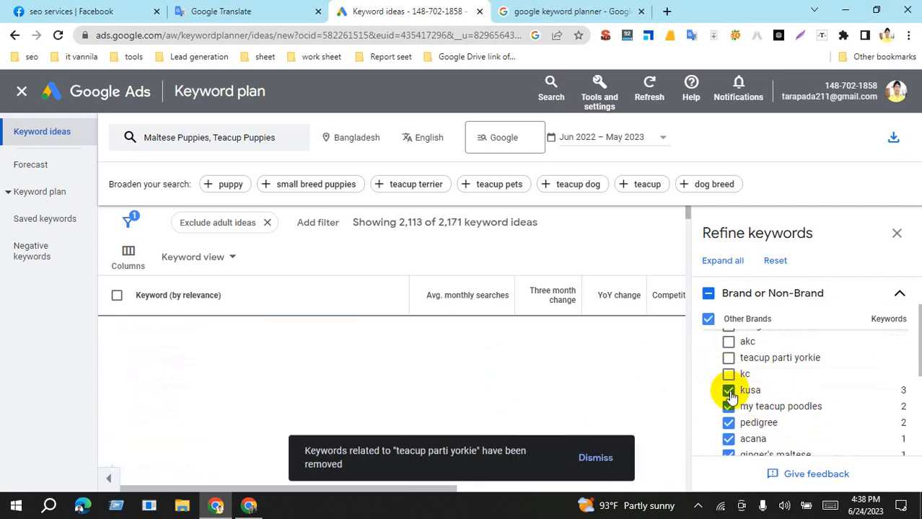
left_click(728, 406)
left_click(728, 423)
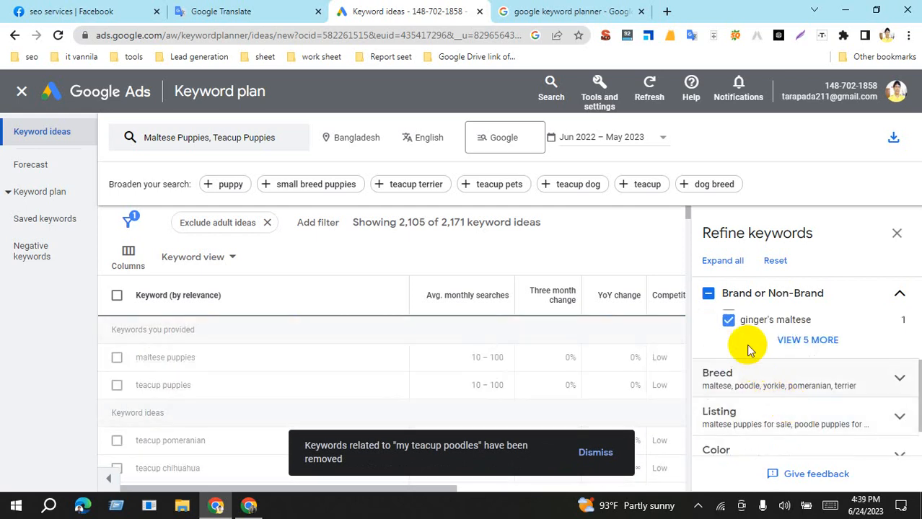
left_click(727, 322)
left_click(794, 342)
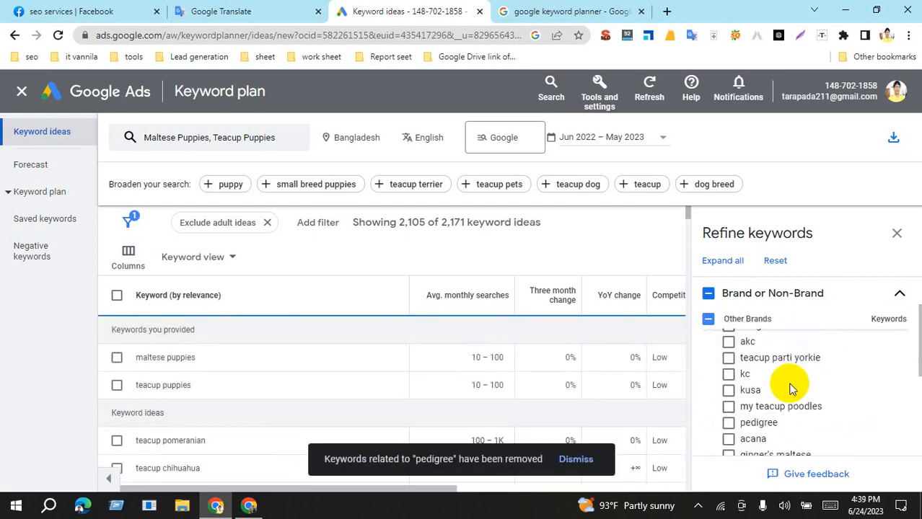
scroll(791, 389, "up", 1)
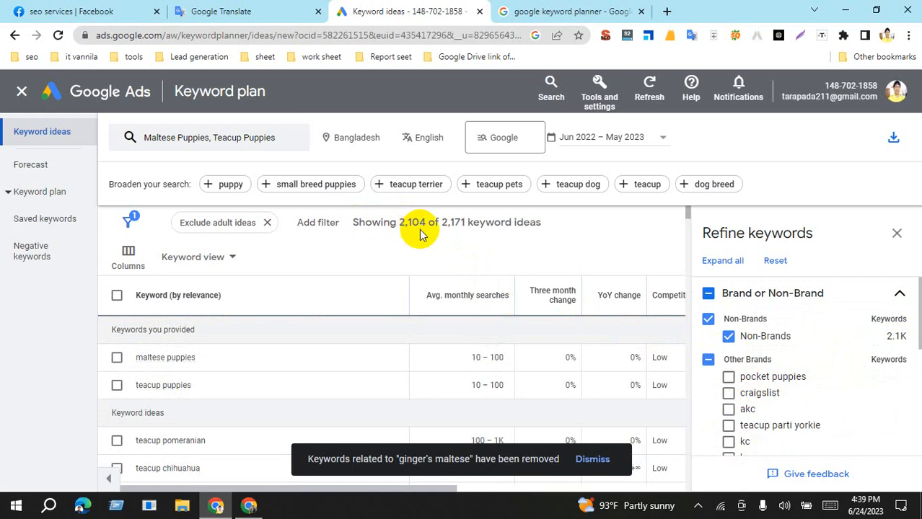
- Expand the Breed refinements and review the listed breeds with their keyword counts
scroll(811, 411, "down", 2)
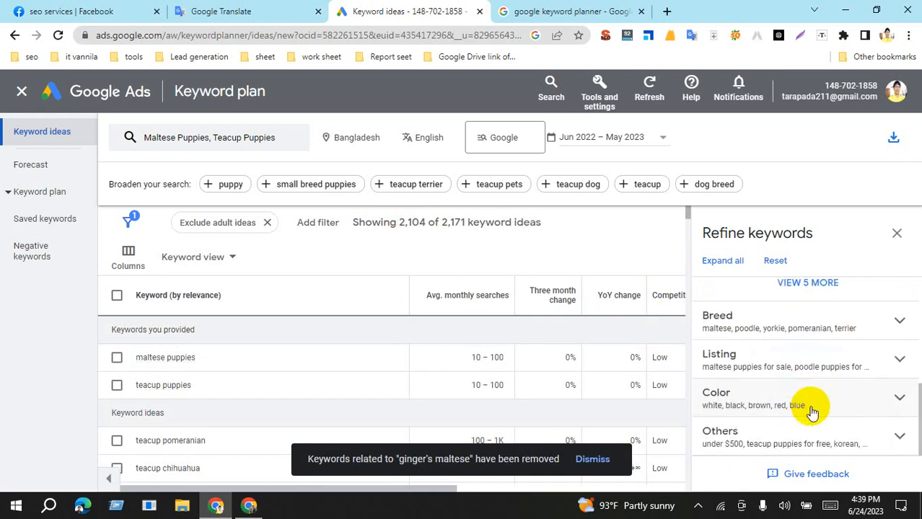
scroll(812, 411, "up", 1)
scroll(782, 395, "down", 1)
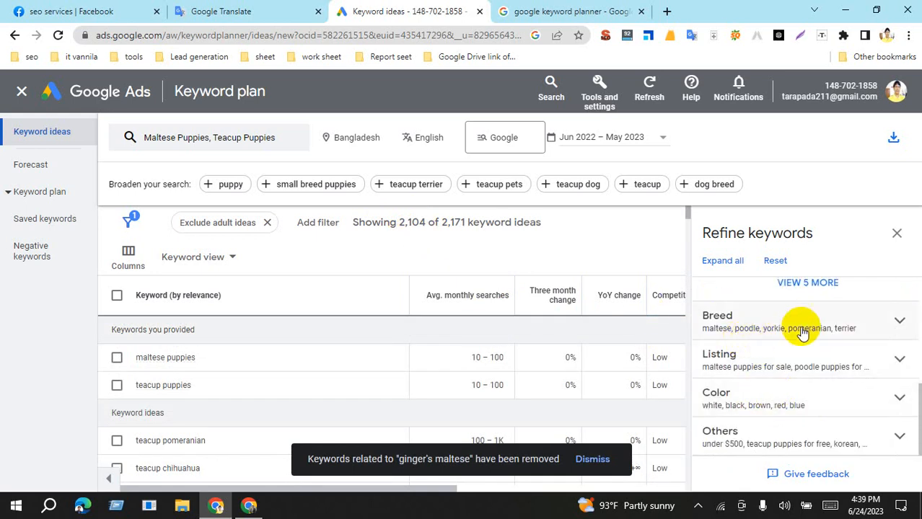
left_click(851, 326)
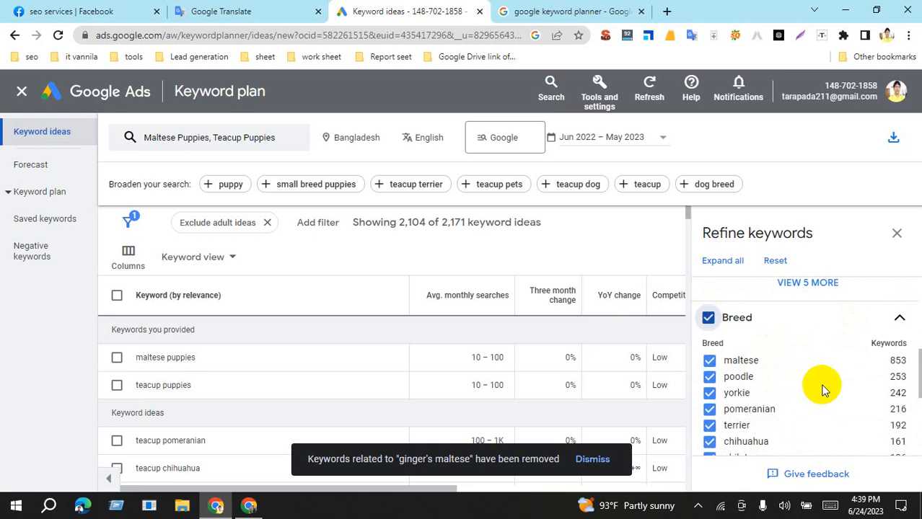
scroll(743, 362, "down", 2)
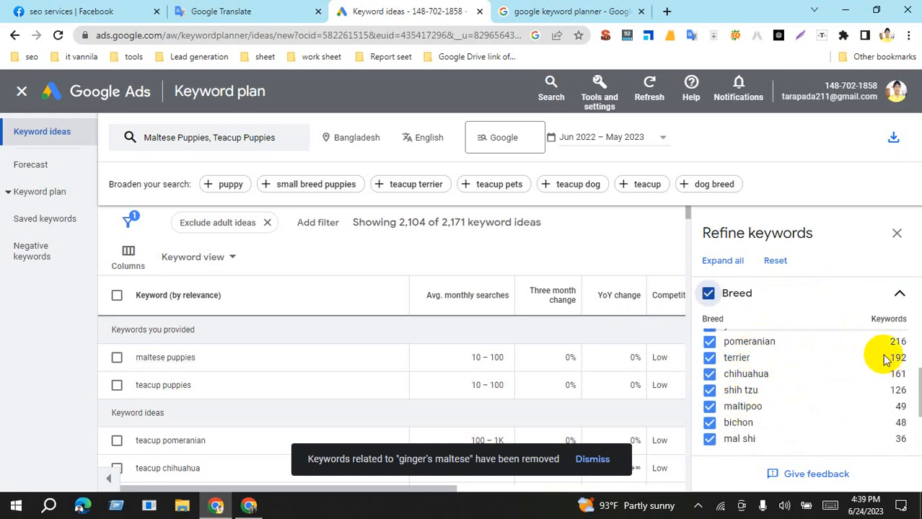
scroll(806, 407, "down", 1)
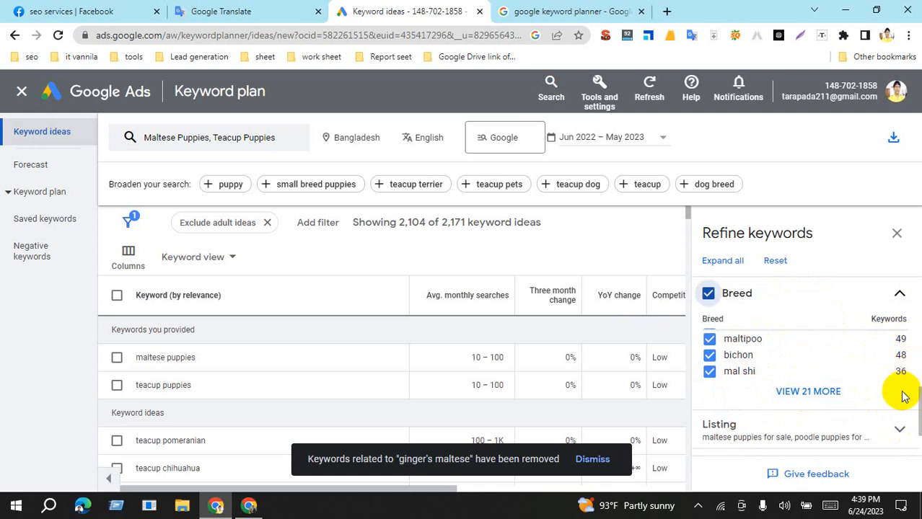
scroll(858, 387, "down", 1)
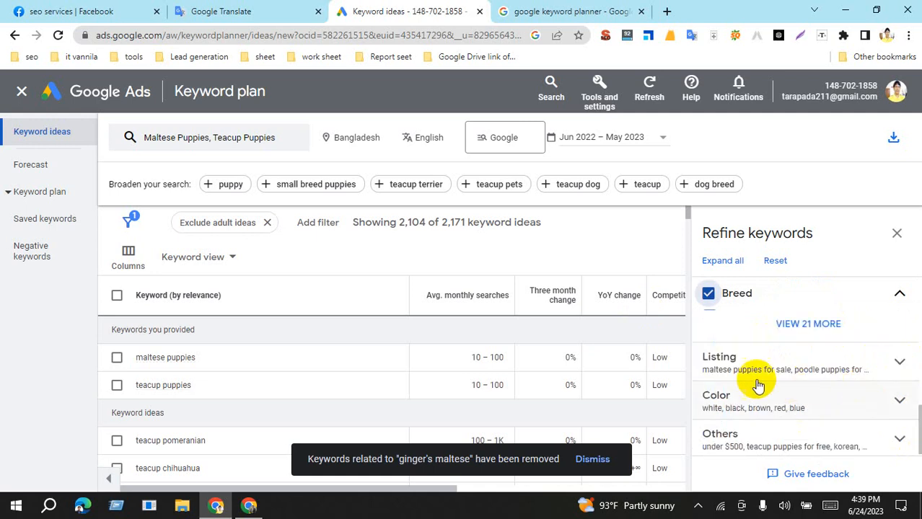
- Expand the Color refinements and exclude the keywords under Other, keeping the named colors
left_click(888, 401)
scroll(829, 398, "down", 1)
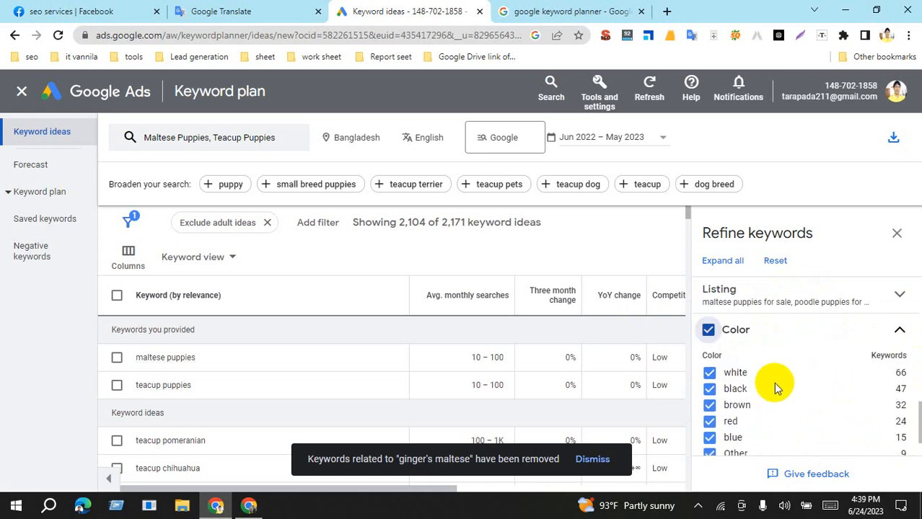
scroll(773, 382, "down", 1)
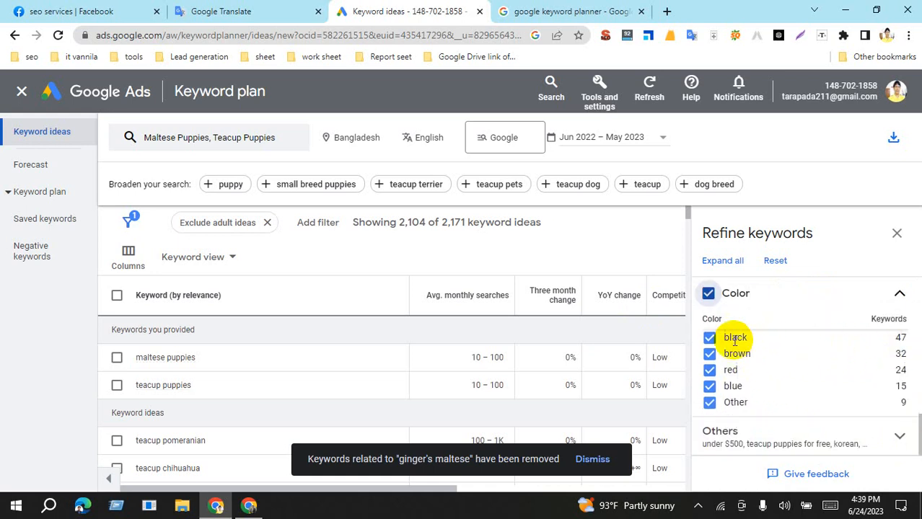
mouse_move(897, 340)
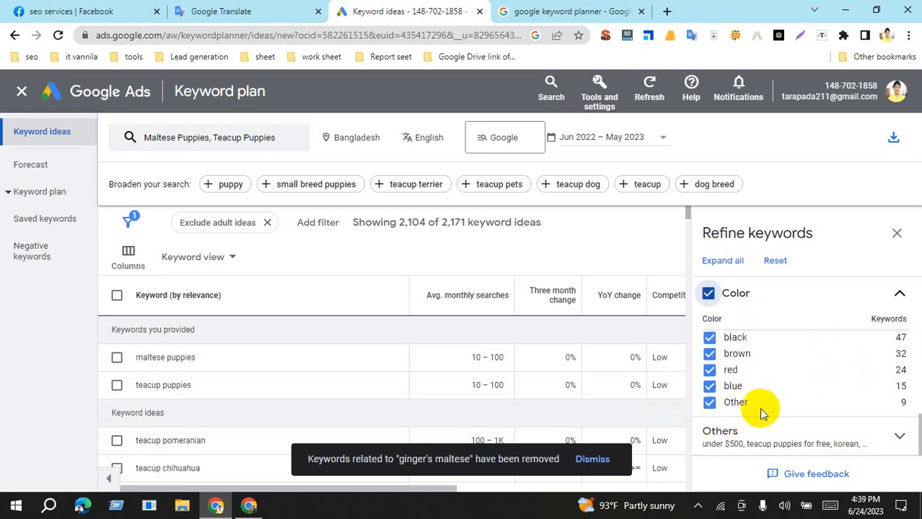
left_click(710, 403)
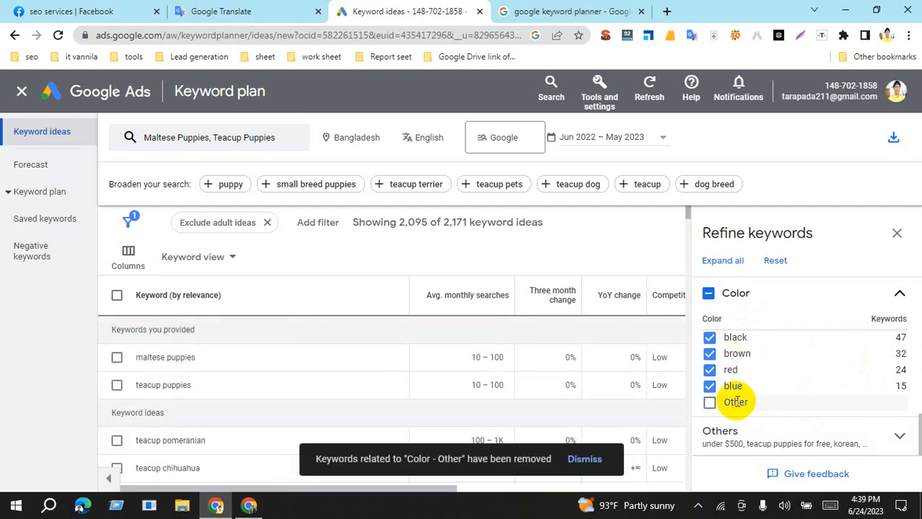
scroll(805, 399, "up", 1)
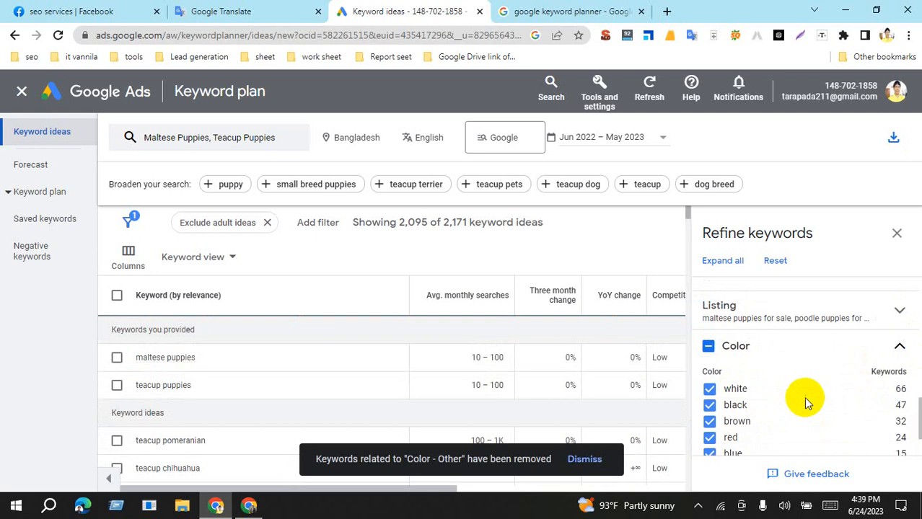
scroll(805, 411, "down", 1)
scroll(803, 408, "up", 1)
scroll(799, 403, "down", 1)
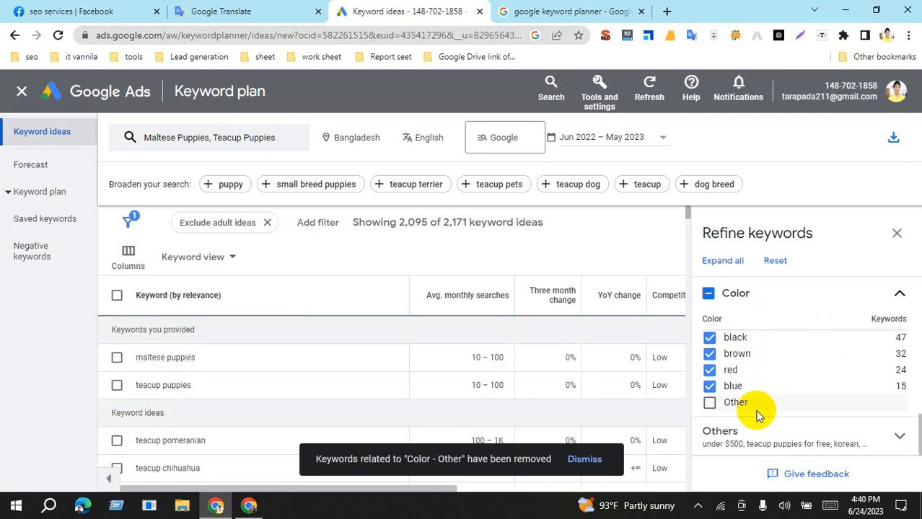
- Expand the Others refinements and exclude the "under $500" keywords
left_click(889, 437)
scroll(830, 401, "down", 1)
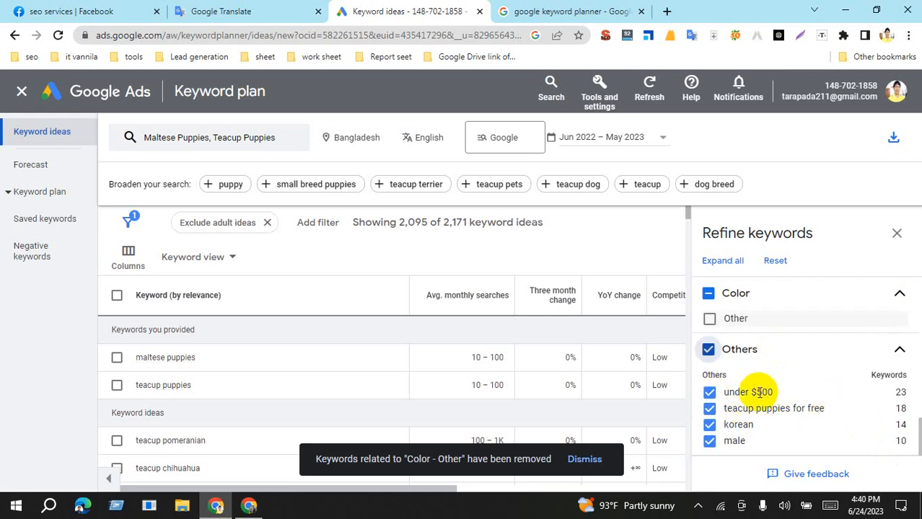
left_click_drag(750, 393, 777, 393)
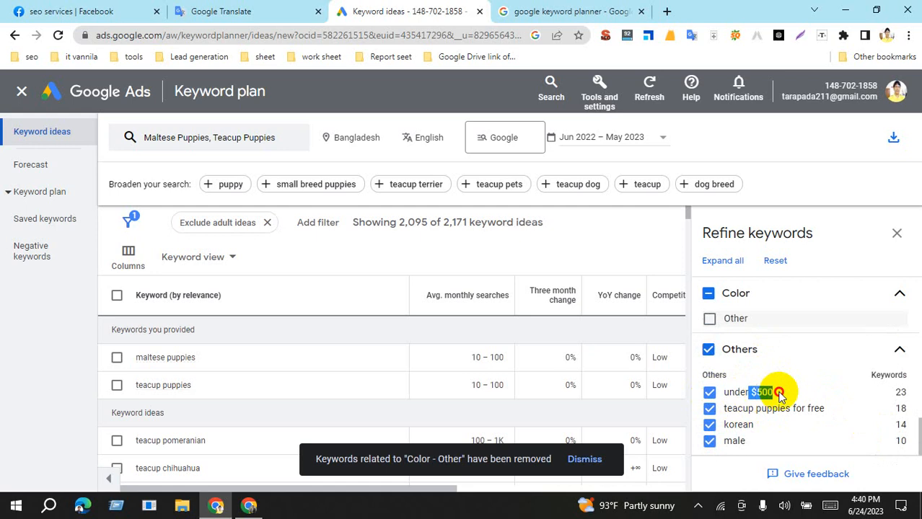
left_click(712, 395)
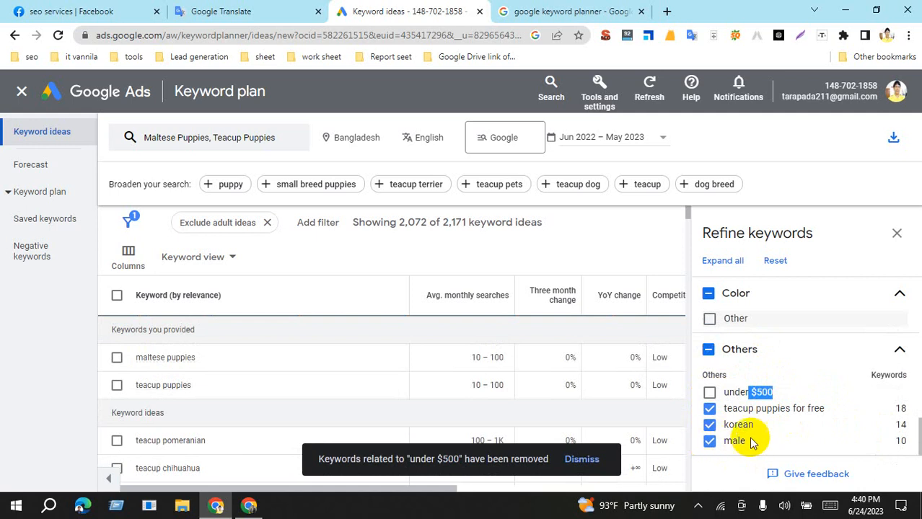
- Exclude the keywords under male, teacup puppies for free and korean in the Others refinements
left_click(709, 441)
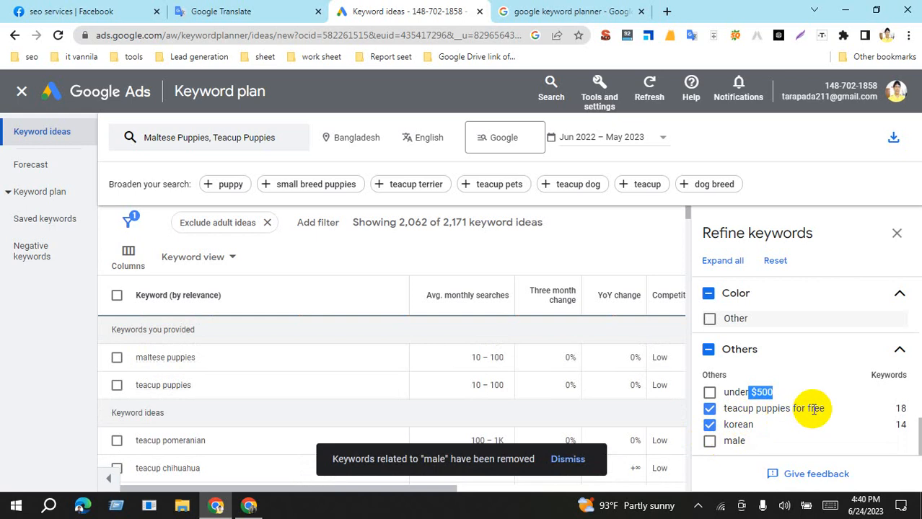
left_click(710, 410)
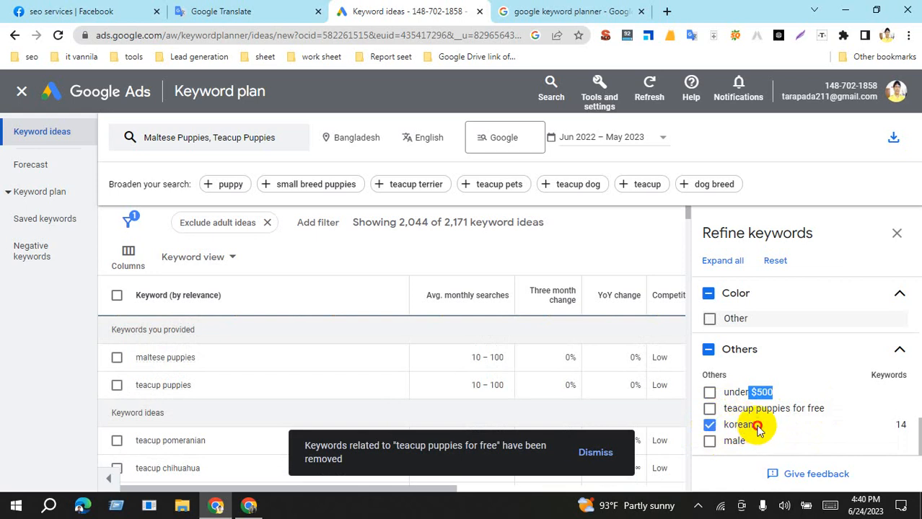
left_click_drag(757, 426, 719, 427)
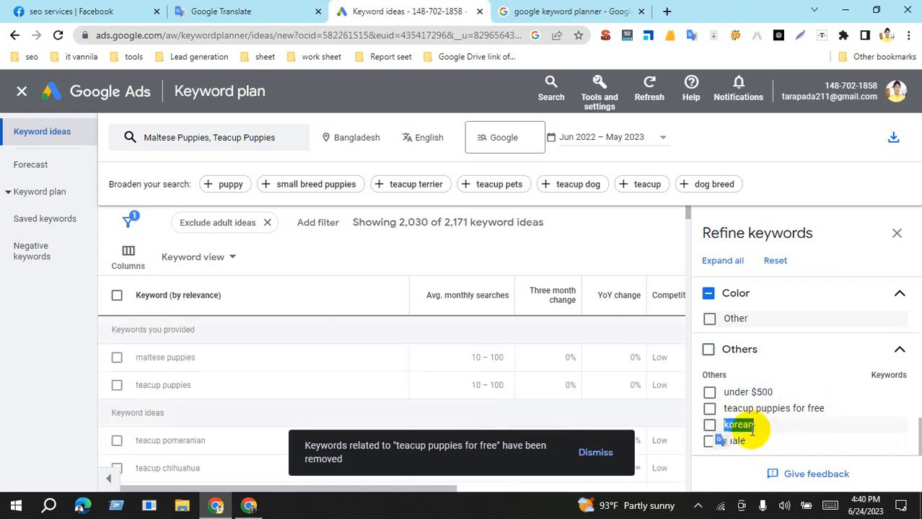
- Review the brand, Breed and Color refinement selections once more and close the keyword refinements
scroll(788, 425, "up", 5)
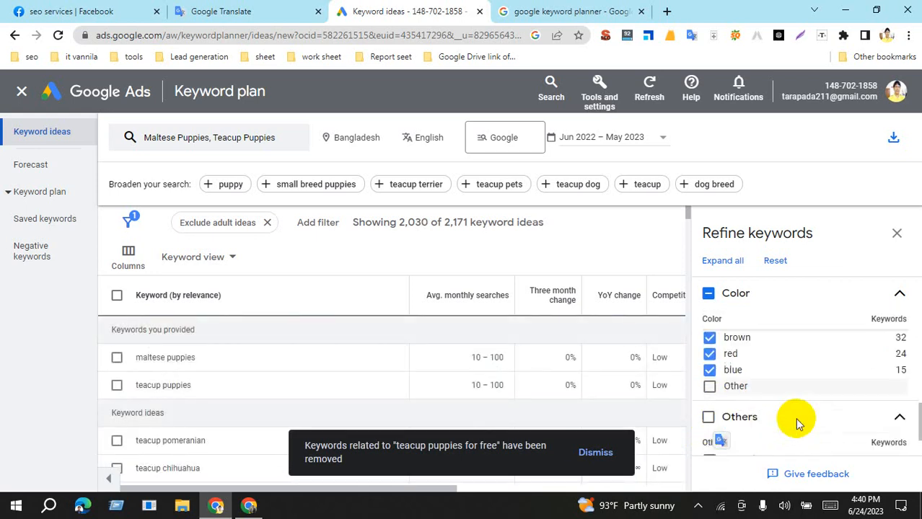
scroll(797, 424, "up", 5)
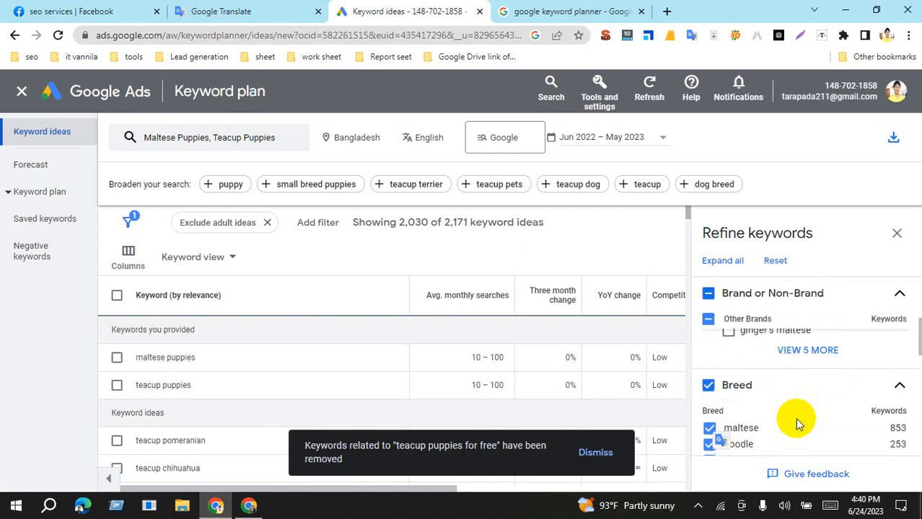
scroll(797, 424, "down", 2)
scroll(797, 424, "up", 2)
scroll(797, 424, "down", 2)
scroll(797, 424, "down", 2)
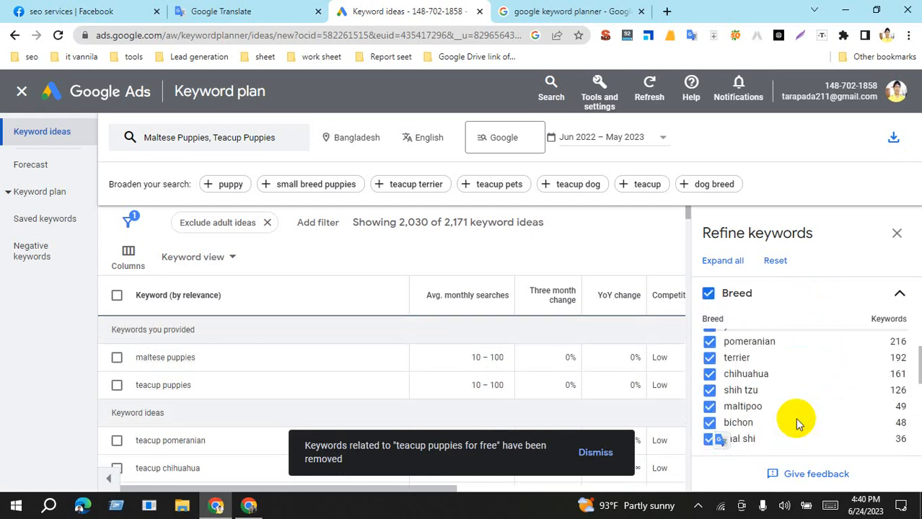
scroll(797, 424, "down", 1)
scroll(796, 424, "down", 1)
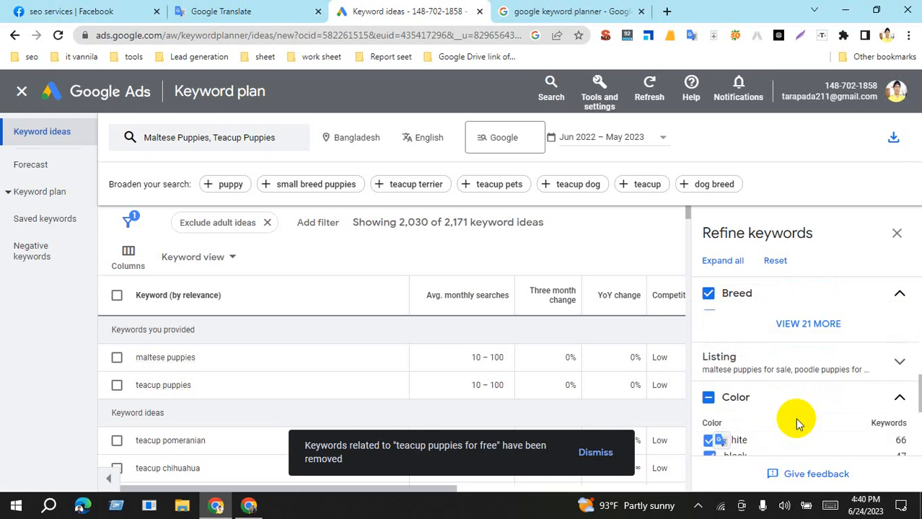
scroll(794, 418, "down", 1)
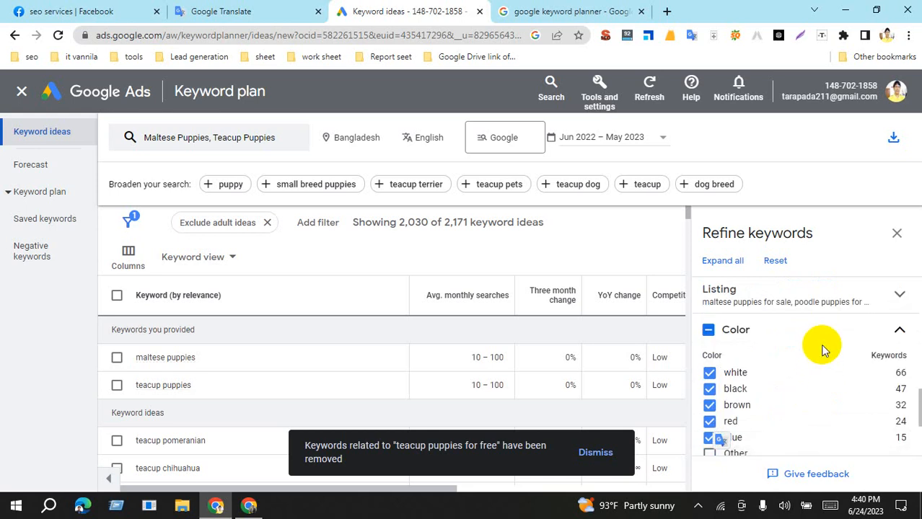
scroll(844, 333, "up", 3)
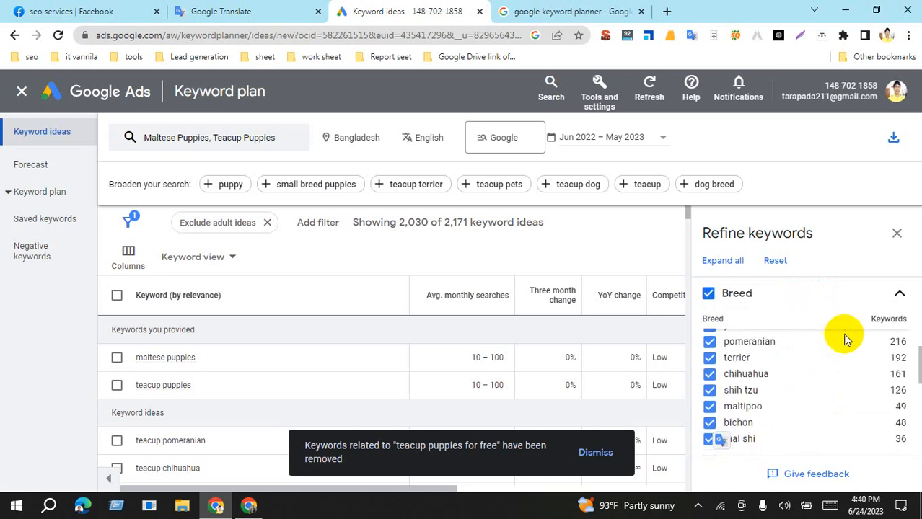
left_click(897, 235)
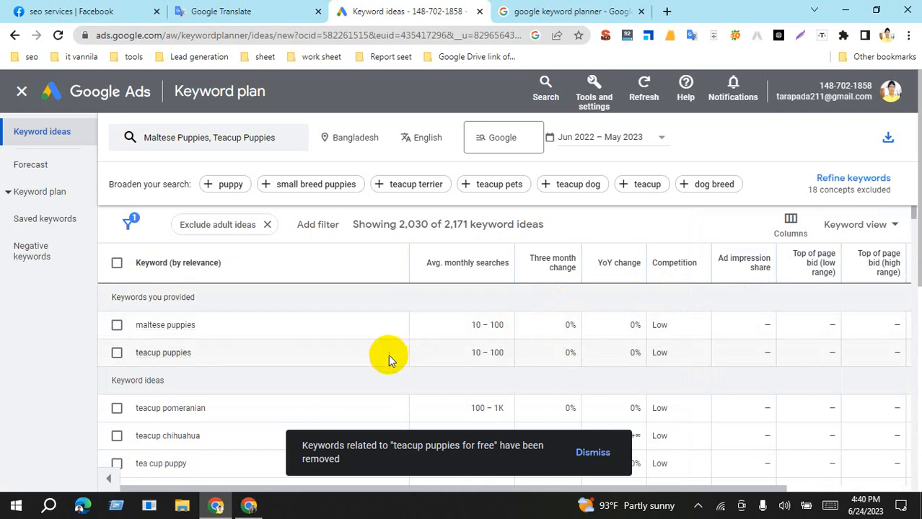
- Dismiss the removal notification and examine the refined keyword ideas with their average monthly searches, changes and competition
scroll(382, 364, "down", 1)
left_click(592, 453)
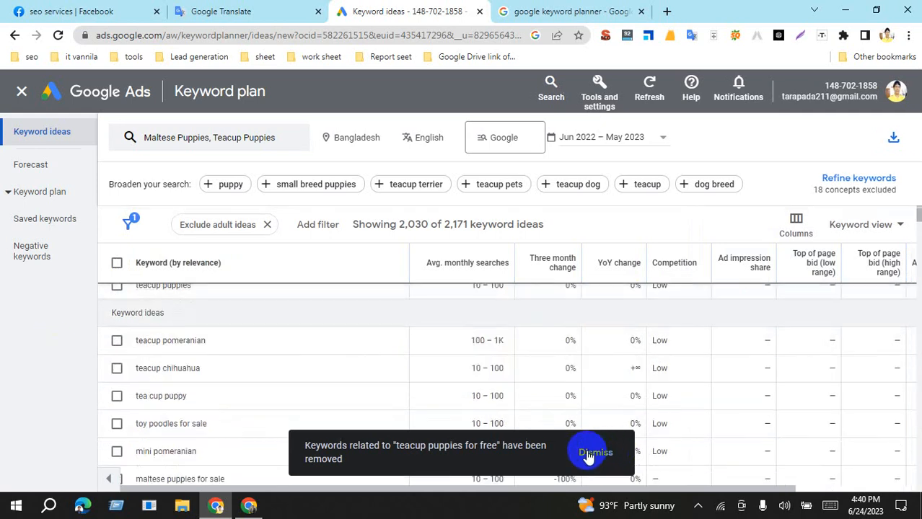
scroll(309, 346, "down", 5)
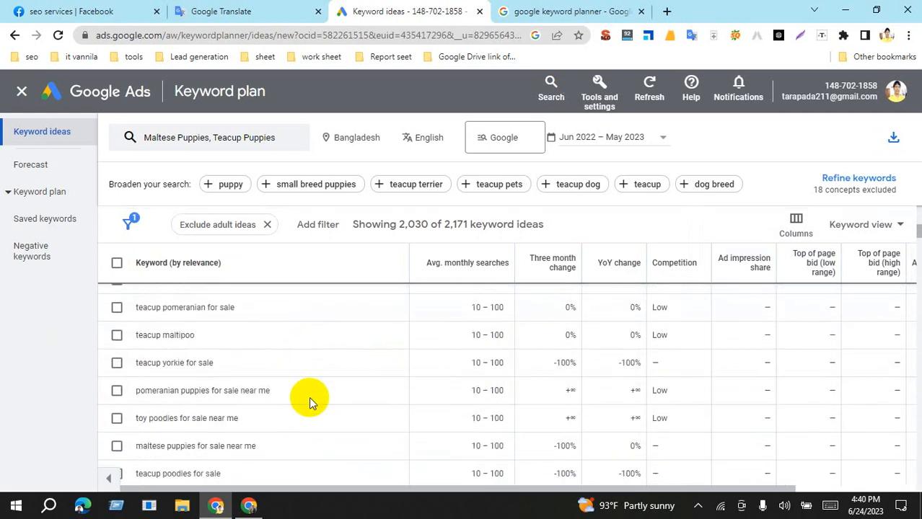
scroll(309, 396, "down", 10)
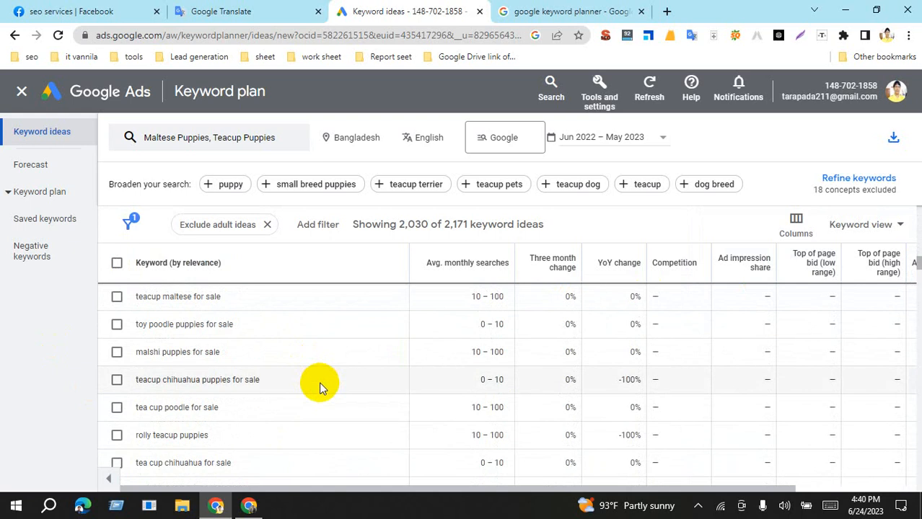
scroll(342, 377, "down", 3)
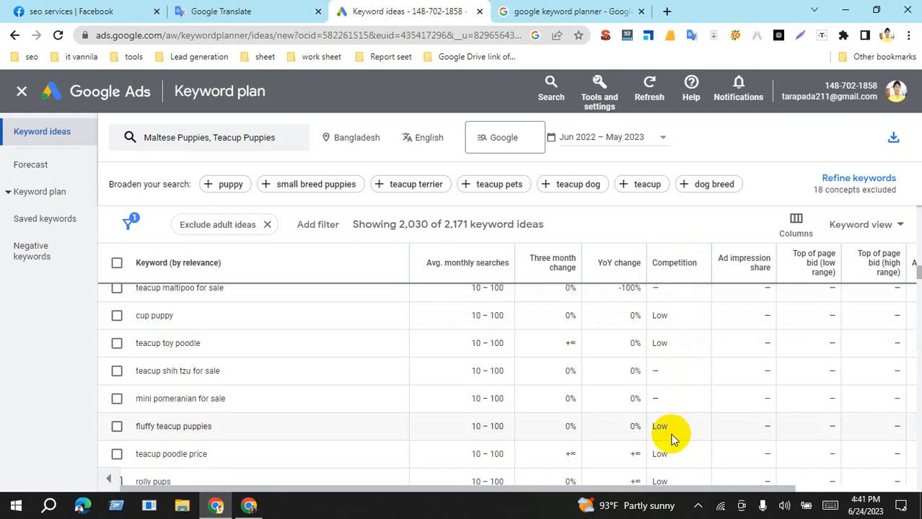
scroll(671, 436, "down", 2)
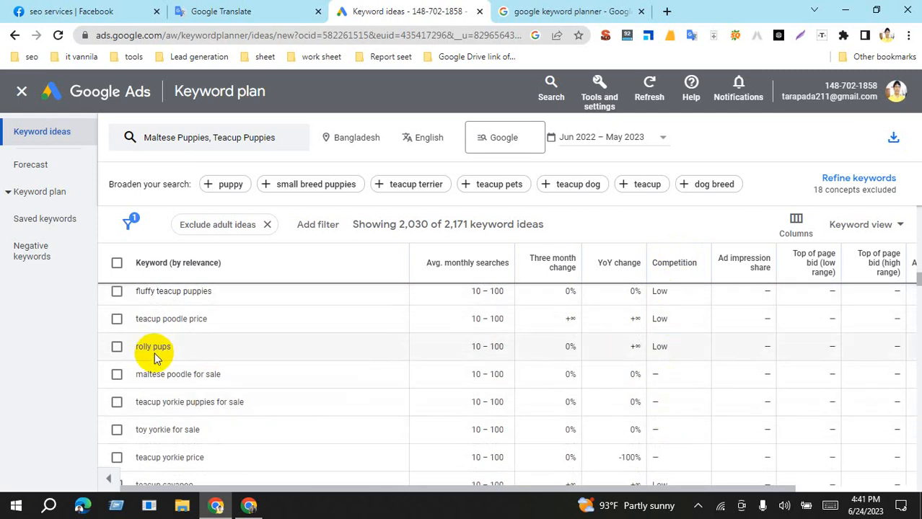
scroll(205, 385, "down", 5)
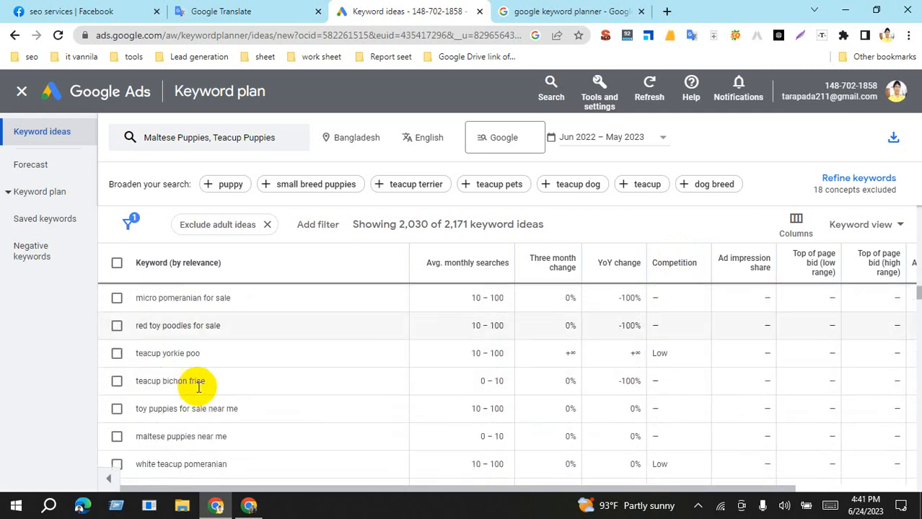
scroll(198, 386, "down", 10)
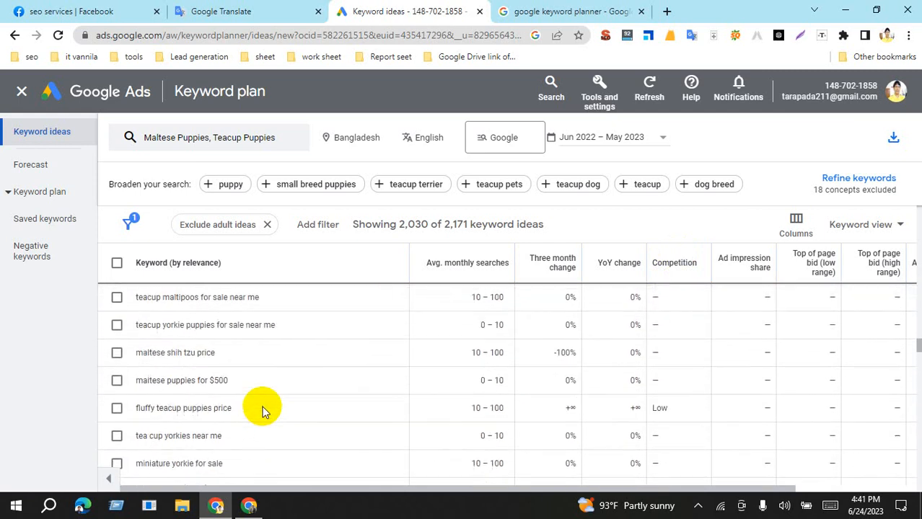
scroll(263, 407, "down", 10)
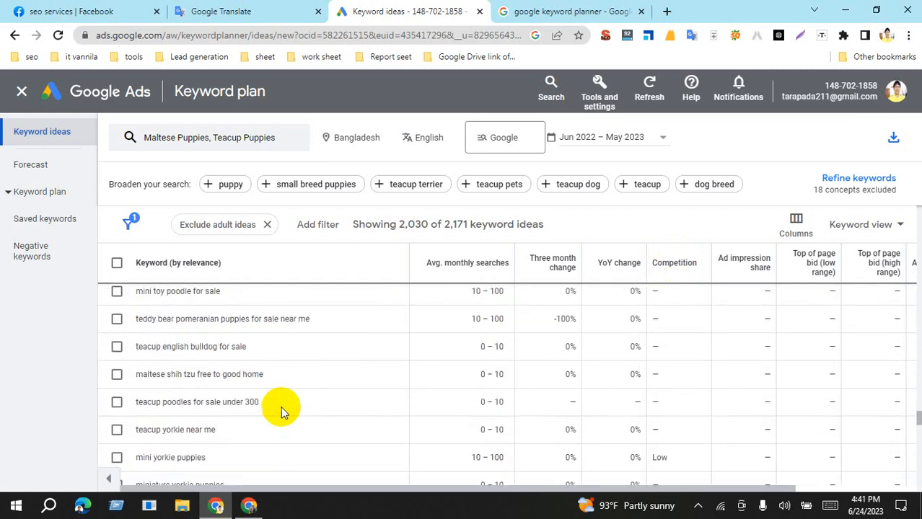
scroll(281, 407, "down", 10)
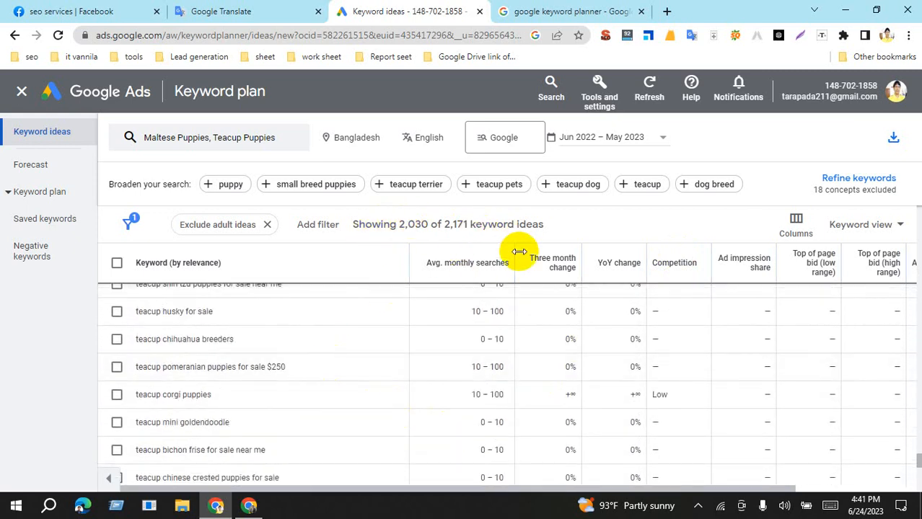
scroll(438, 364, "down", 10)
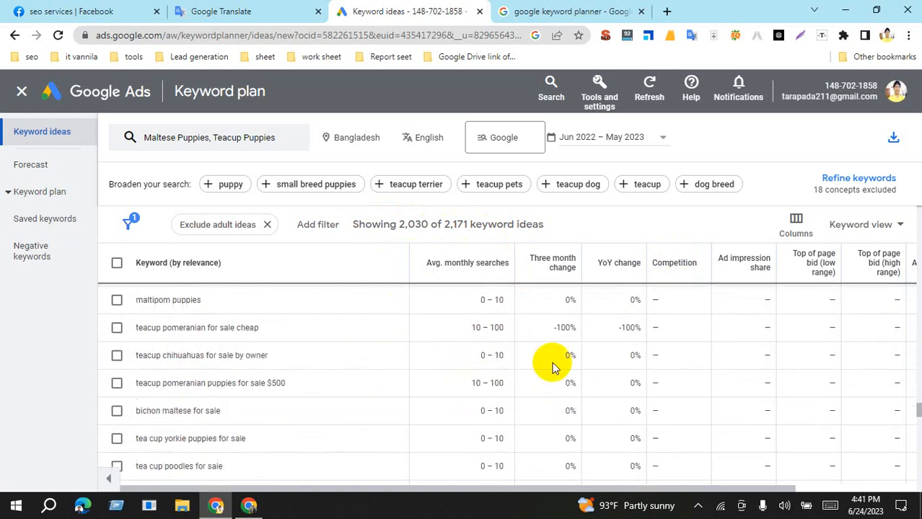
scroll(609, 357, "up", 10)
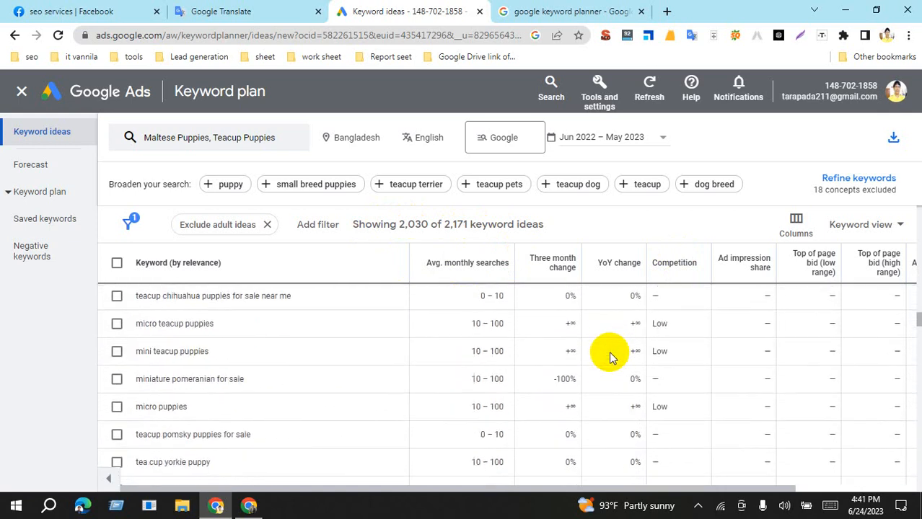
scroll(609, 357, "up", 10)
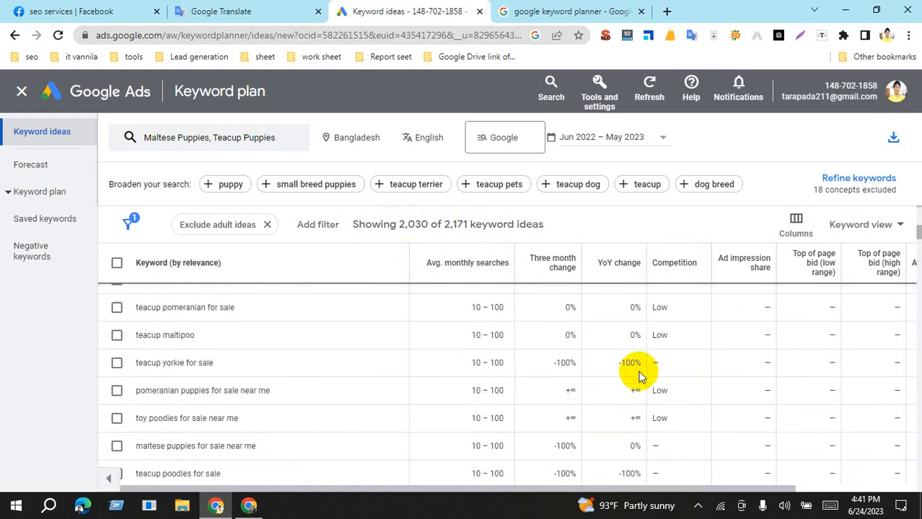
scroll(638, 375, "up", 5)
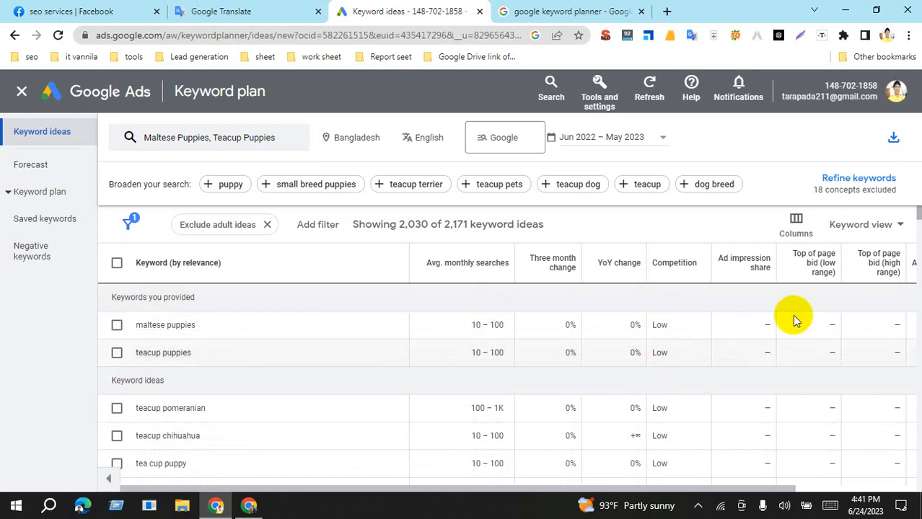
left_click(897, 226)
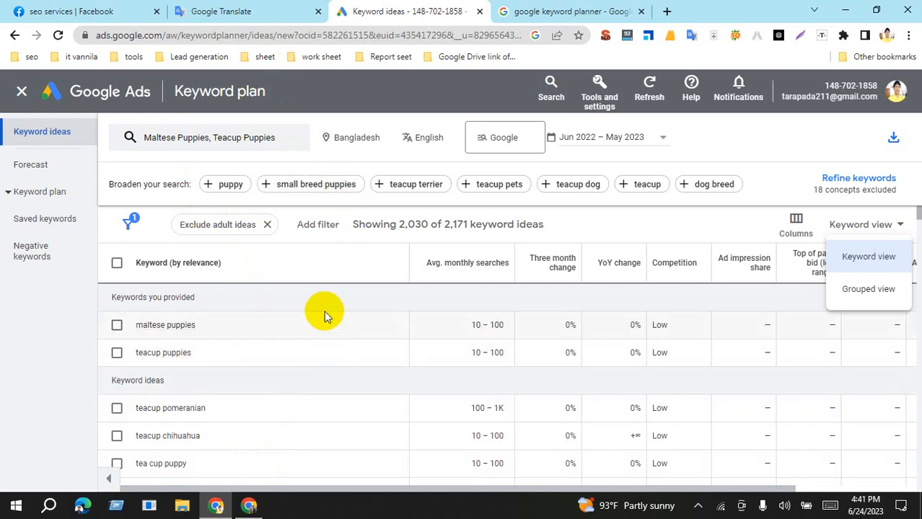
scroll(689, 387, "down", 1)
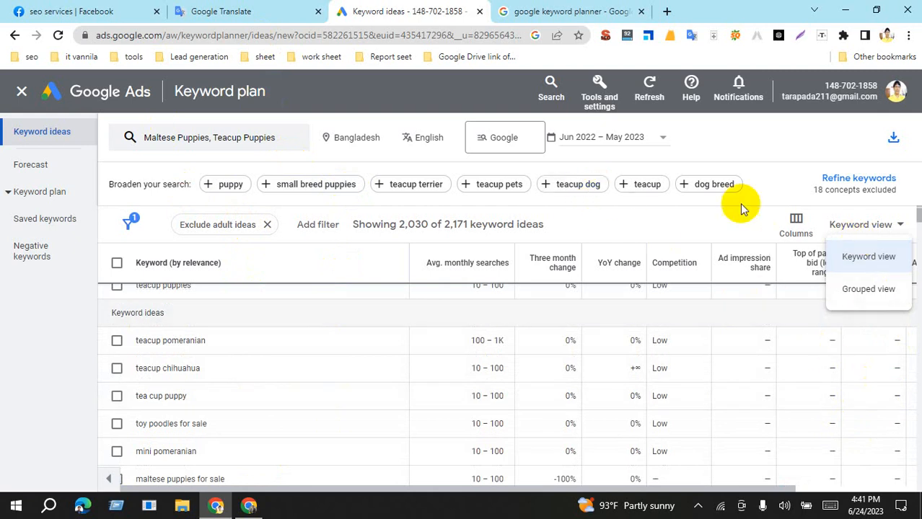
left_click(899, 230)
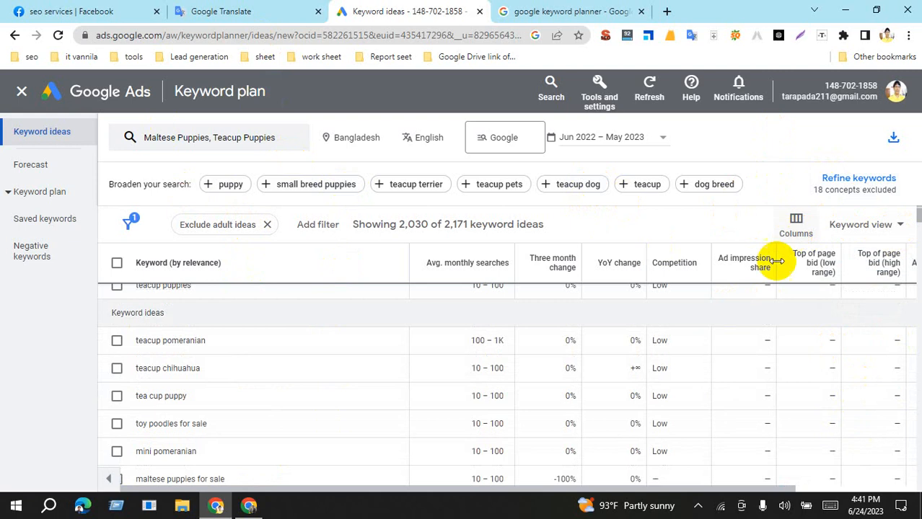
- Start a download of the refined keyword ideas to Google Sheets
mouse_move(762, 280)
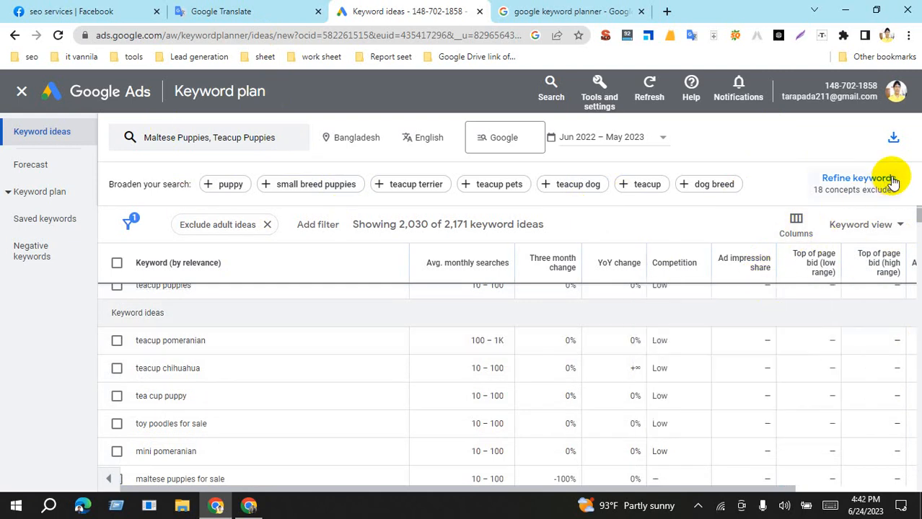
left_click(894, 140)
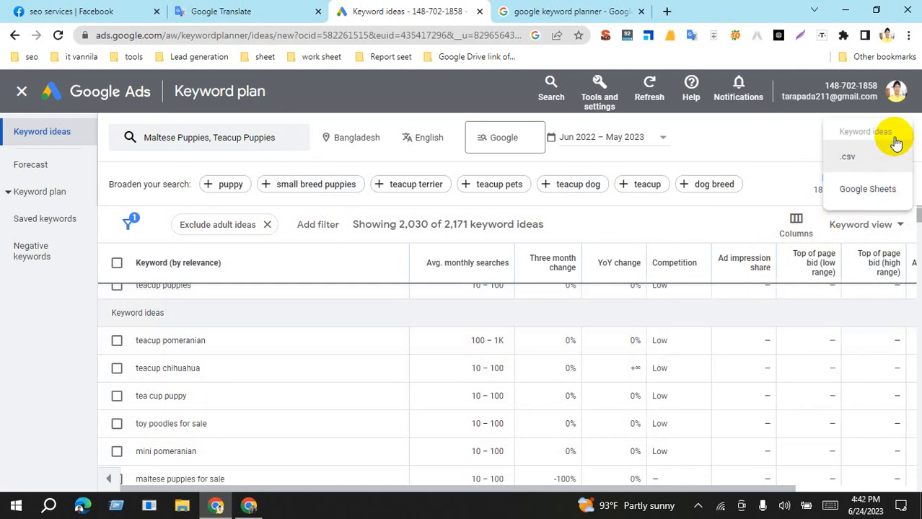
left_click(776, 131)
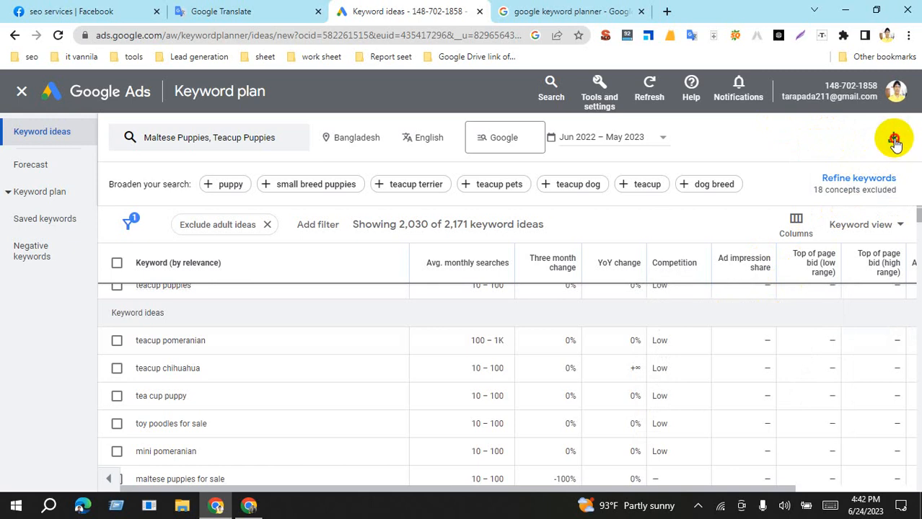
left_click(894, 139)
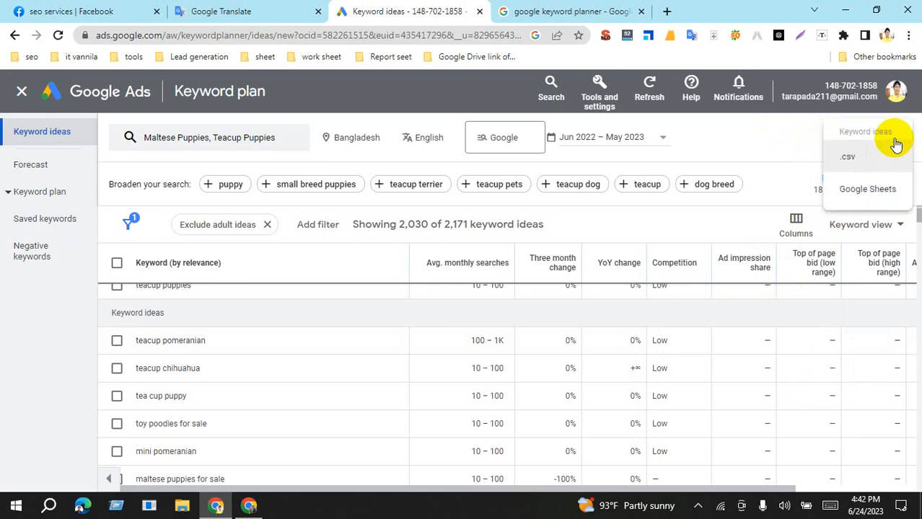
left_click(868, 190)
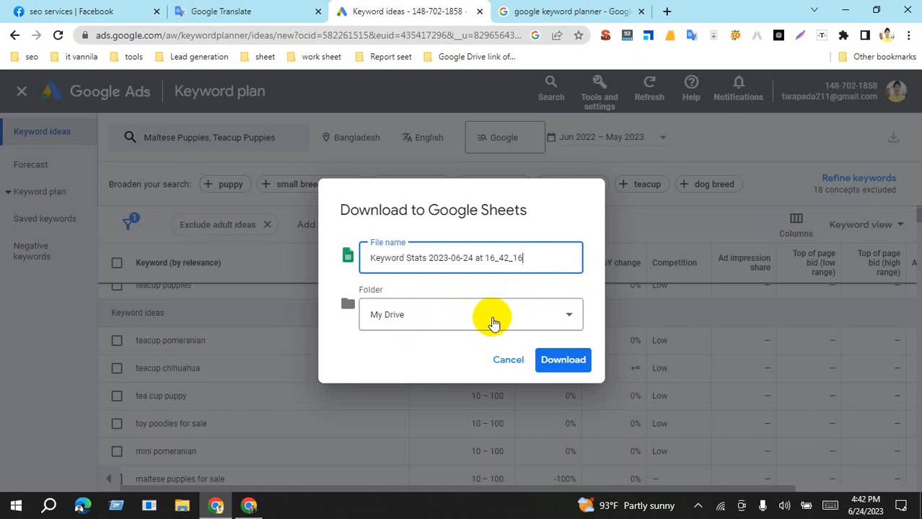
- Browse the Shared with me folders in Drive as possible download destinations and close the folder picker
left_click(561, 318)
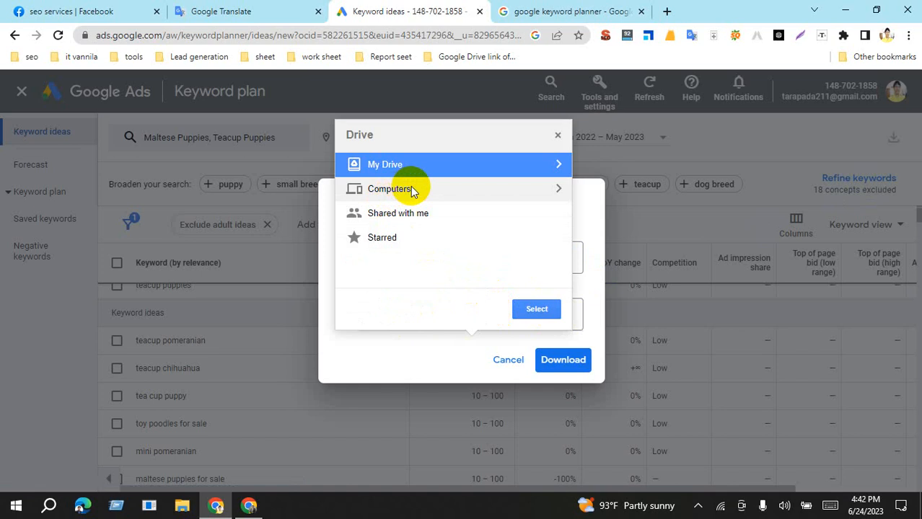
left_click(415, 215)
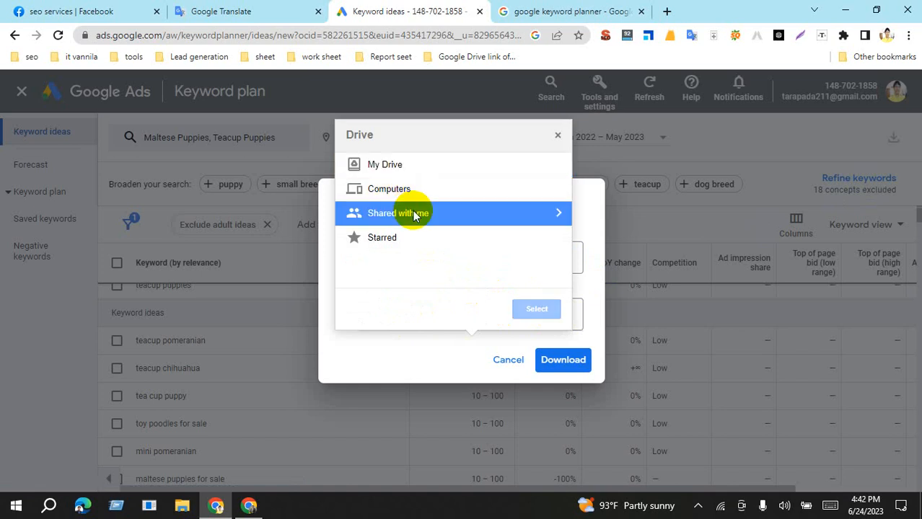
left_click(559, 215)
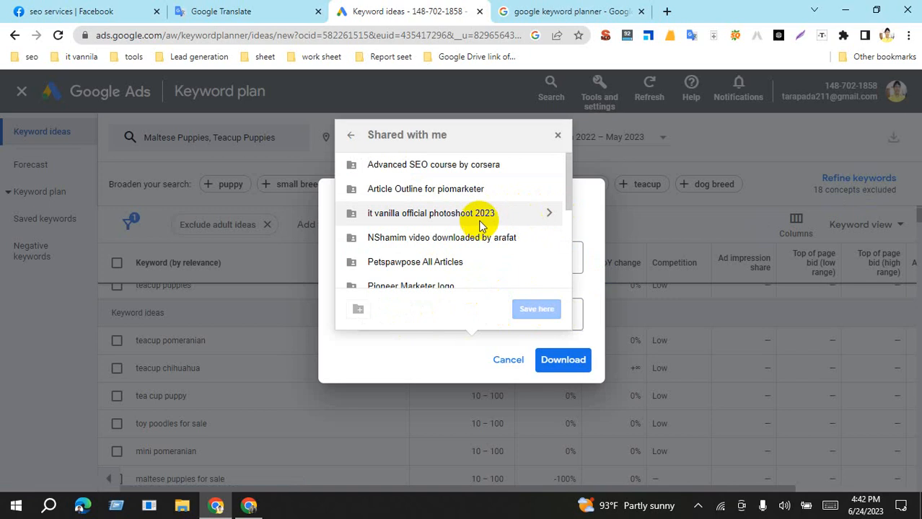
scroll(469, 229, "down", 5)
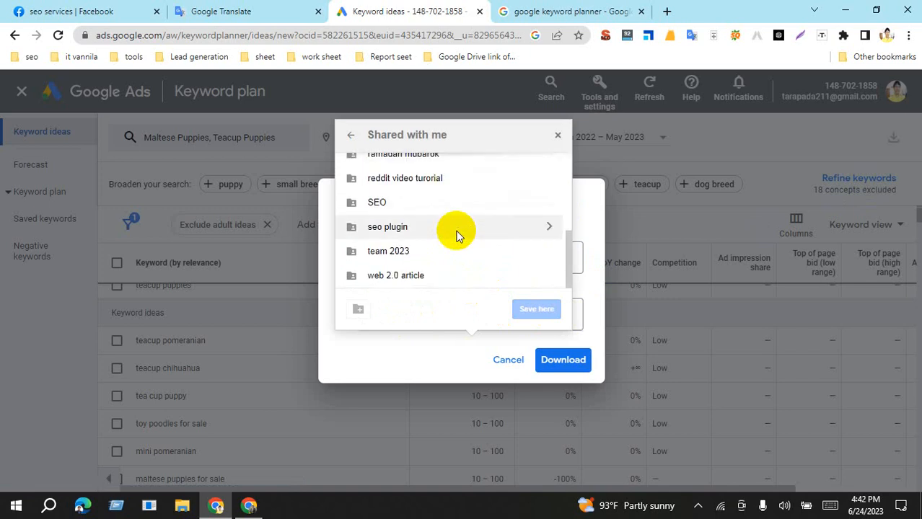
scroll(456, 235, "up", 10)
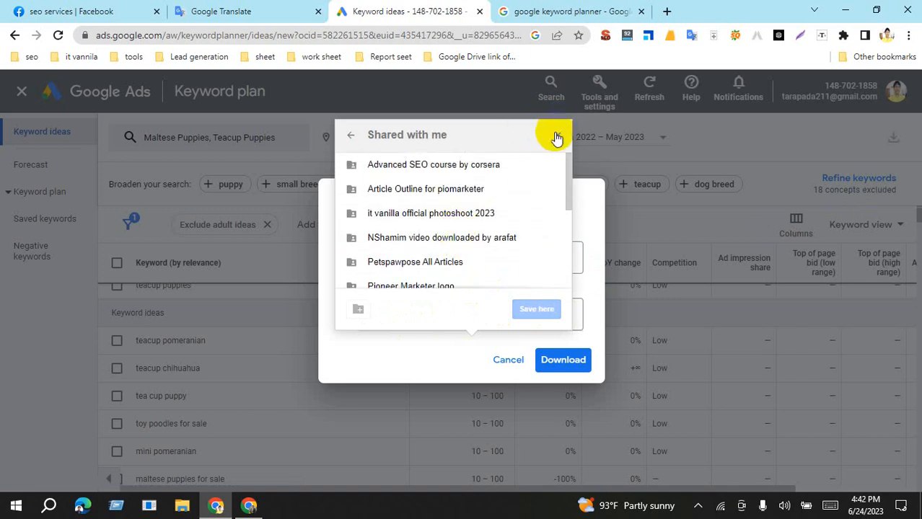
left_click(556, 136)
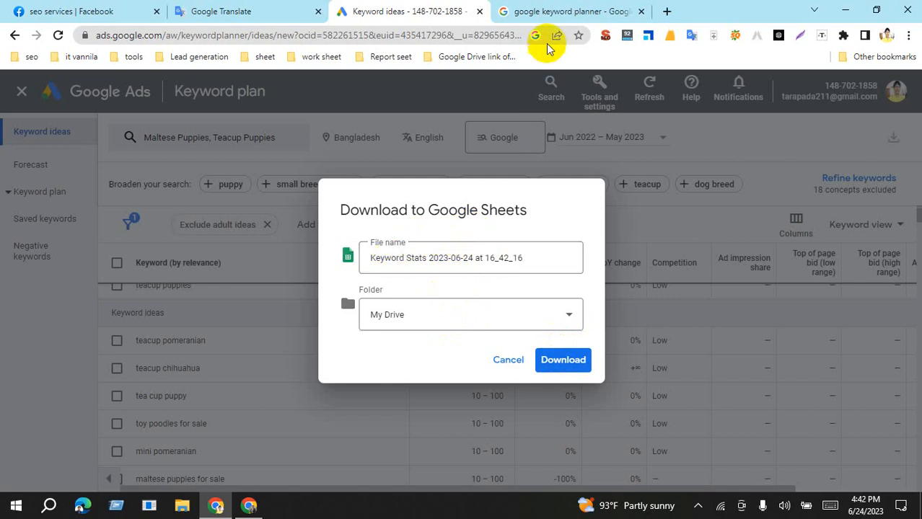
- Get the buypomeranianpups.com site address from the other browser window and return to the Google Sheets download dialog
left_click(555, 10)
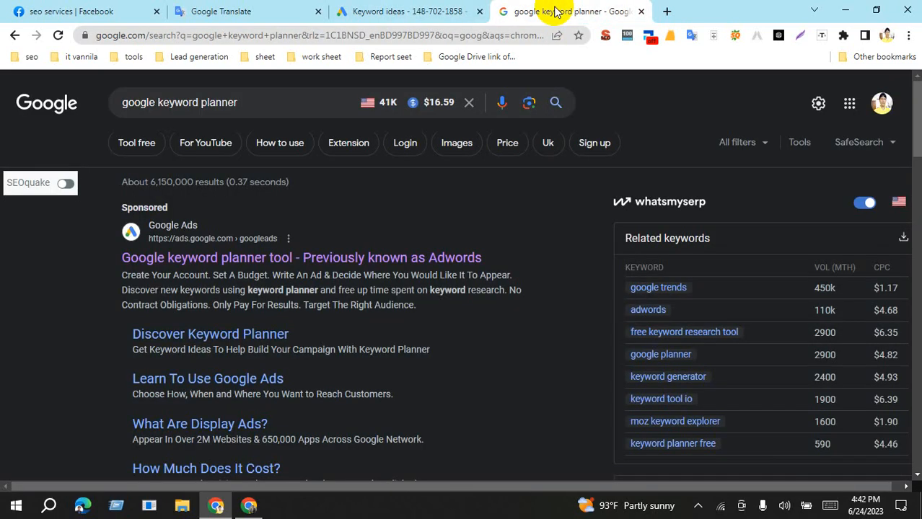
left_click(248, 509)
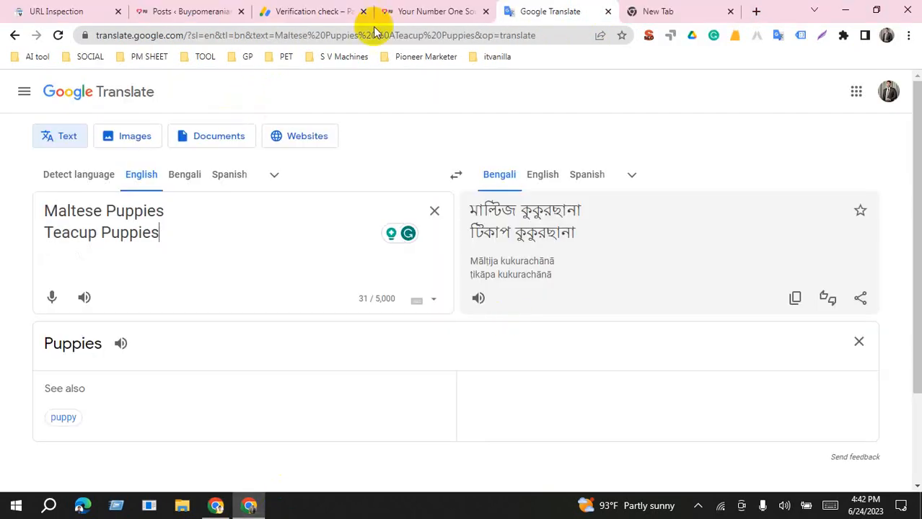
left_click(410, 12)
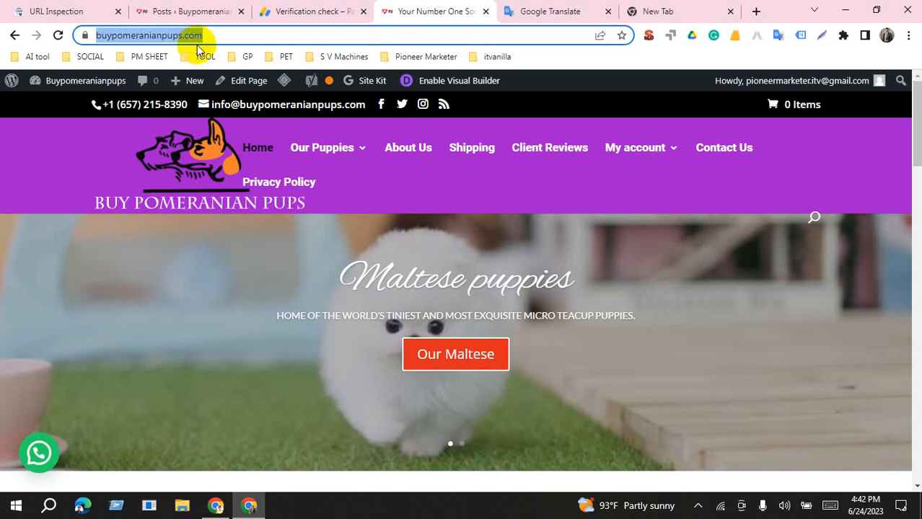
left_click(215, 504)
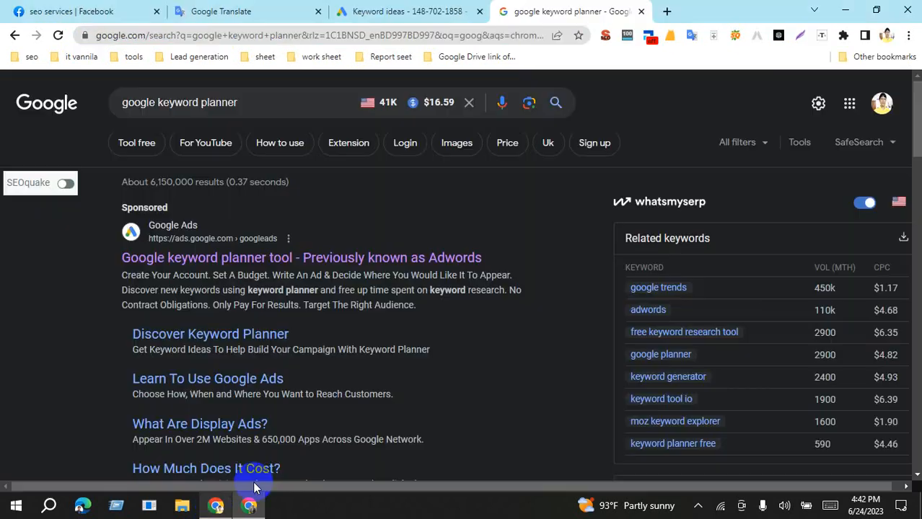
left_click(412, 11)
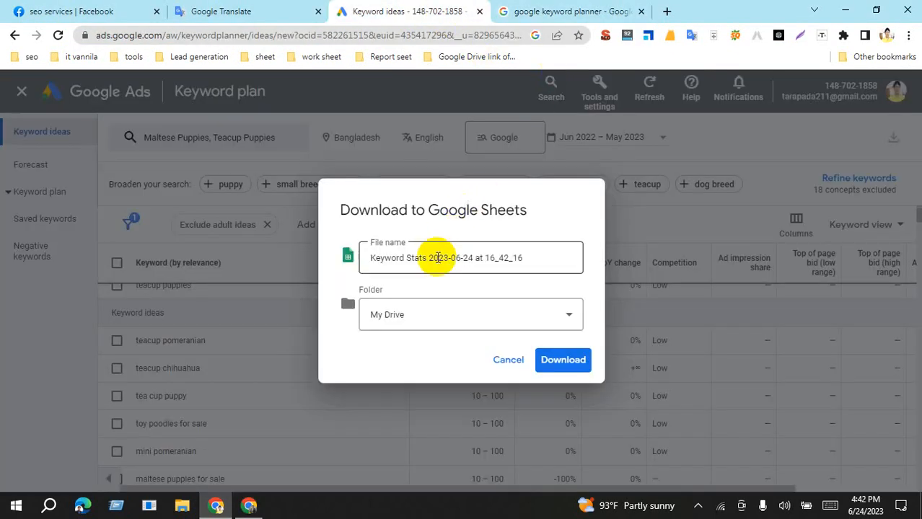
- Name the export file "buypomeranianpups.com keyword planner" and download it to My Drive
left_click(469, 257)
key("ctrl+a")
type("https://buypomeranianpups.com/")
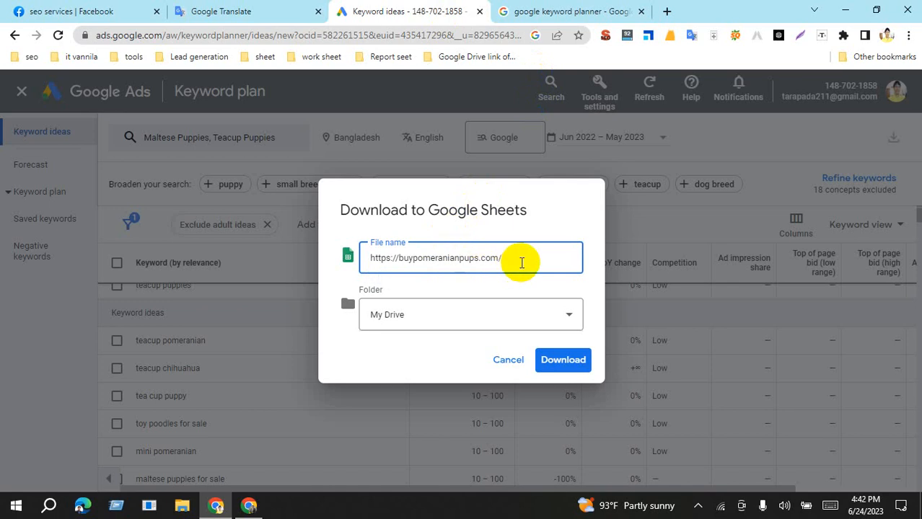
key("BackSpace")
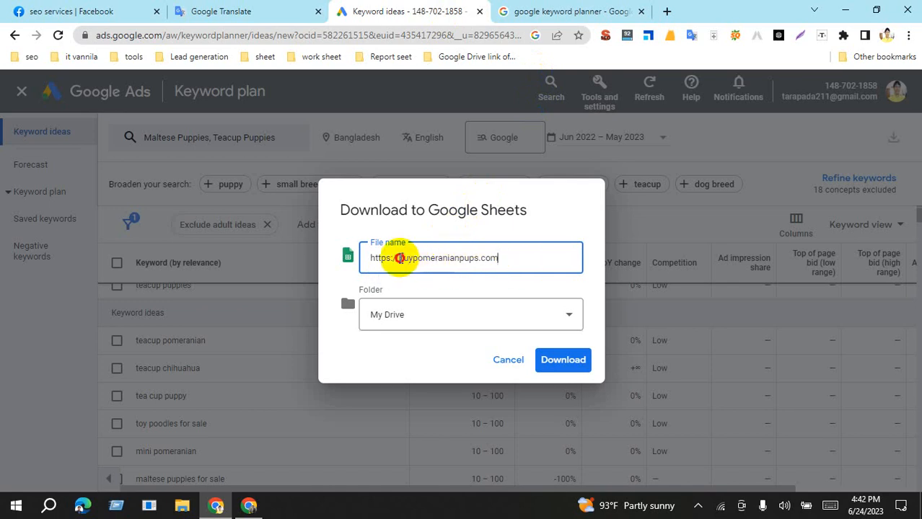
key("BackSpace")
key("BackSpace")
key("BackSpace")
key("BackSpace")
key("BackSpace")
key("BackSpace")
key("BackSpace")
key("BackSpace")
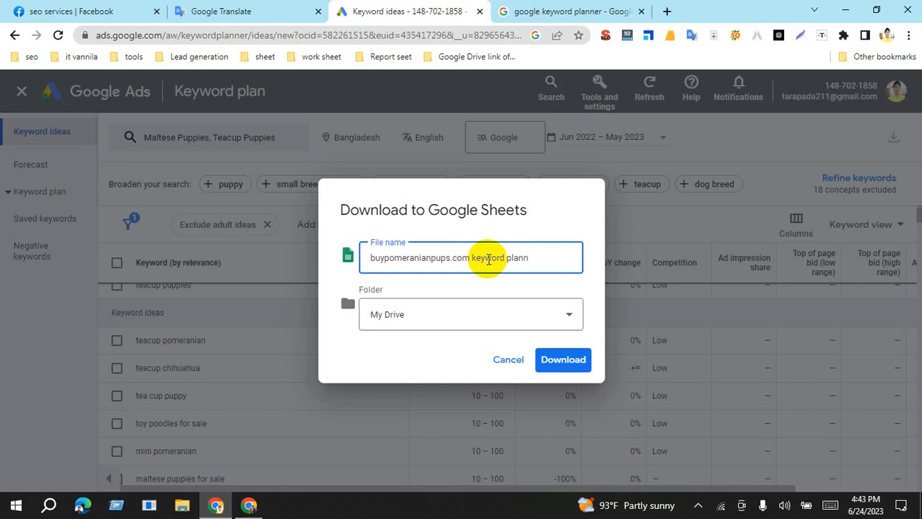
left_click(579, 364)
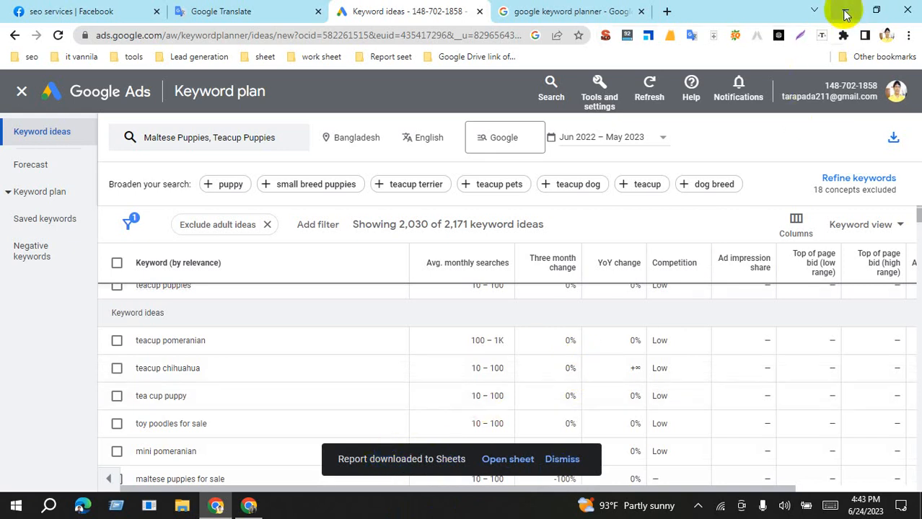
- Open Google Drive in a new tab and open the "buypomeranianpups.com keyword planner" spreadsheet
left_click(667, 11)
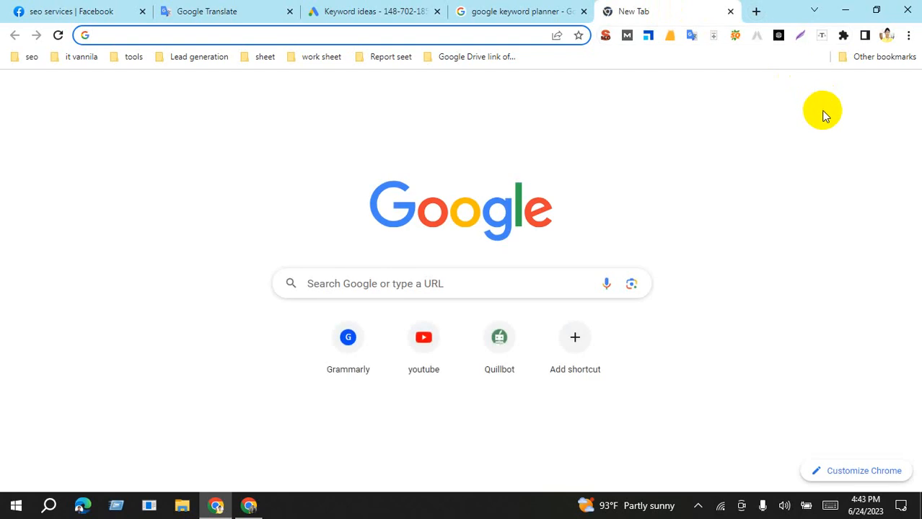
left_click(867, 94)
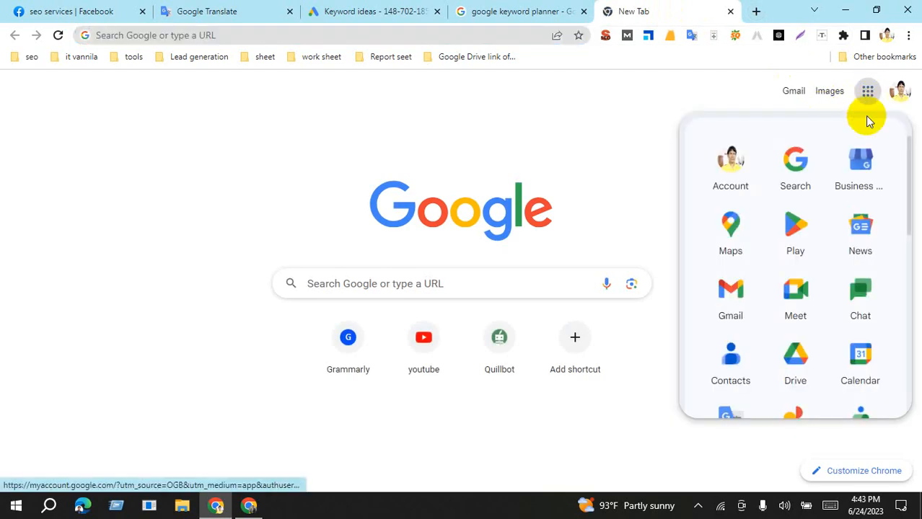
left_click(793, 353)
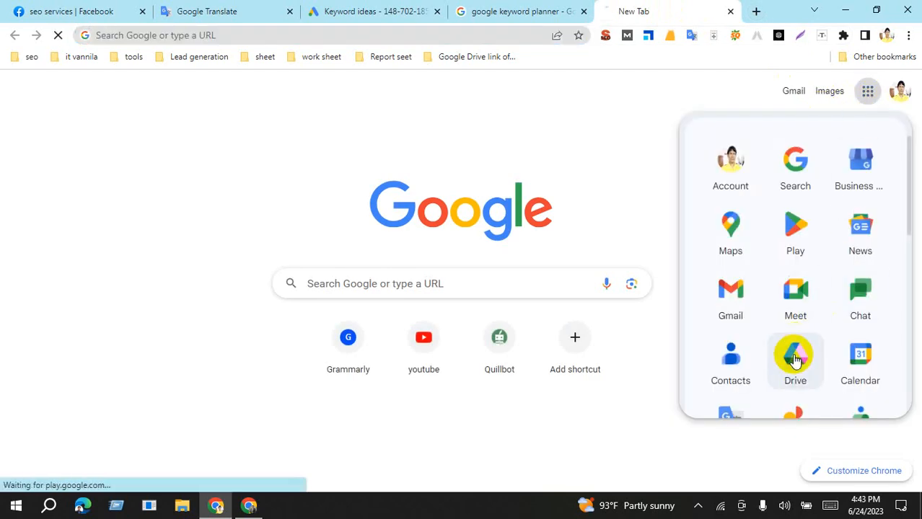
left_click(390, 14)
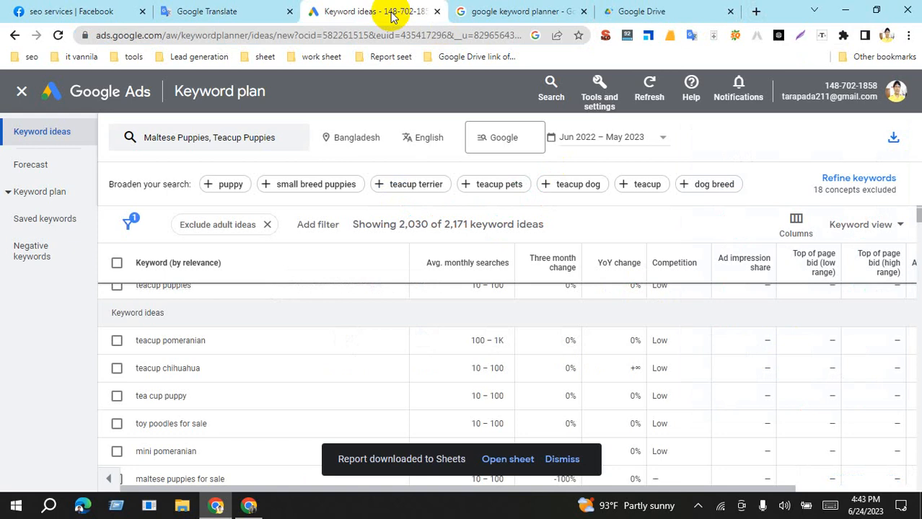
left_click(652, 11)
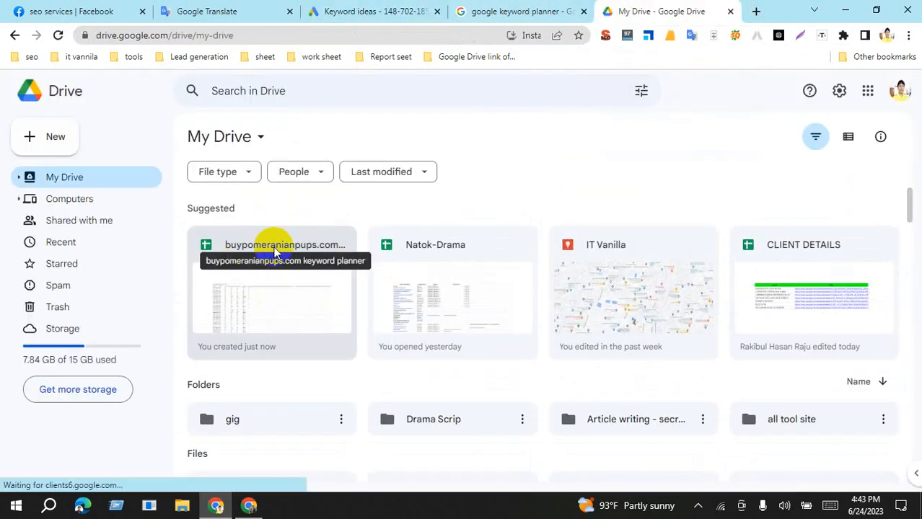
double_click(274, 251)
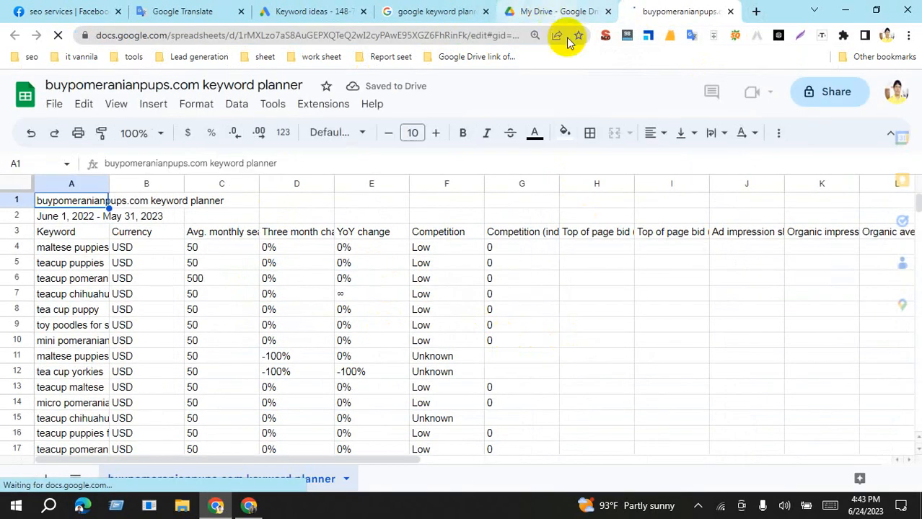
- Check the direct sheet link offered in Keyword Planner and return to the exported spreadsheet
left_click(313, 11)
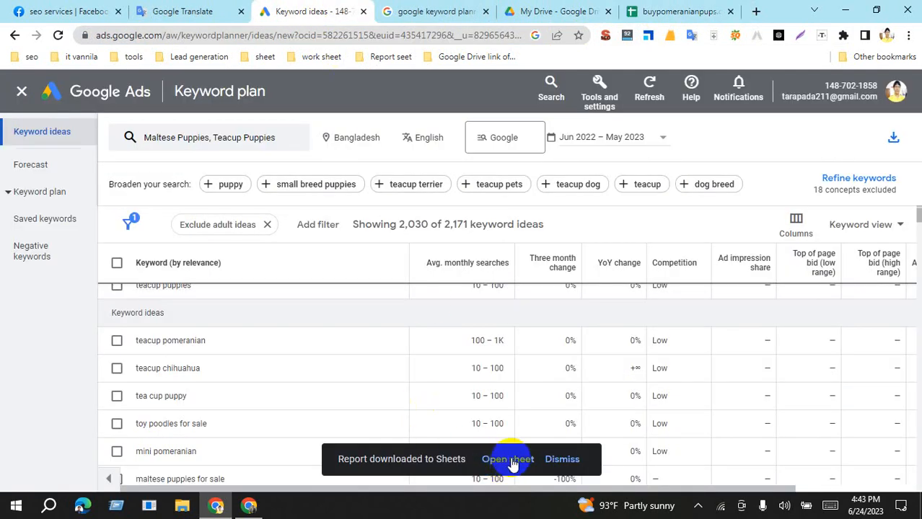
left_click(509, 460)
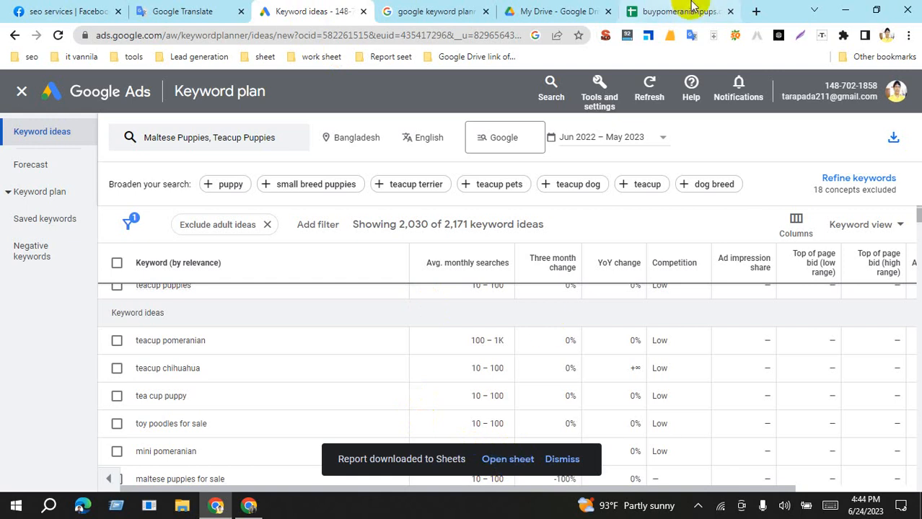
left_click(583, 296)
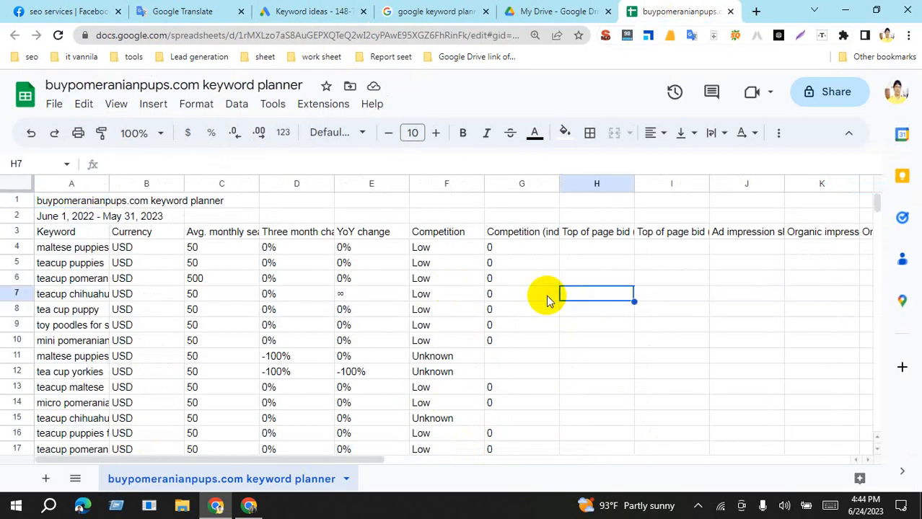
- Widen the Keyword column so the full keywords fit and look through the exported list
left_click_drag(107, 181, 236, 184)
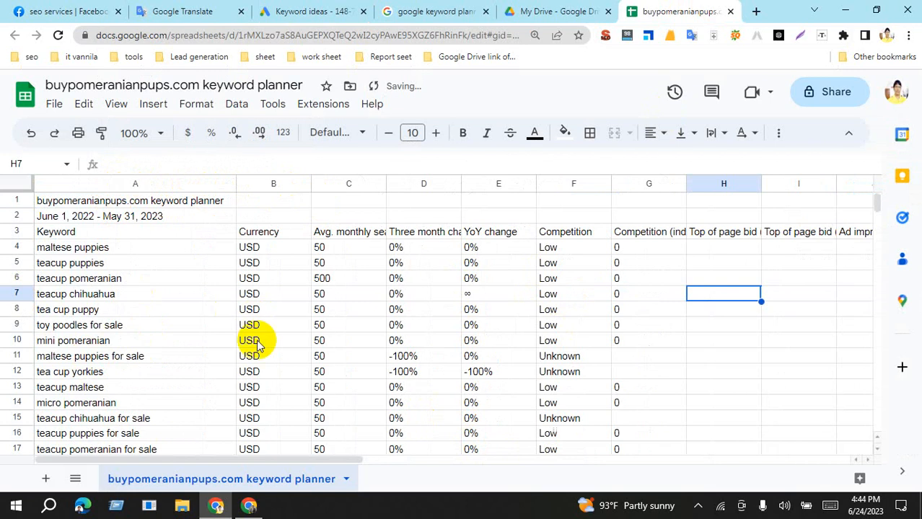
scroll(252, 339, "down", 20)
scroll(268, 371, "up", 20)
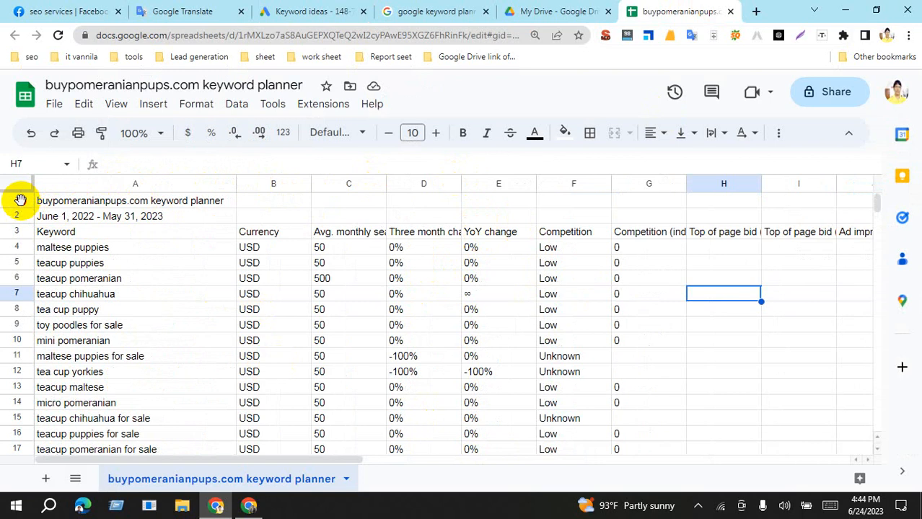
- Delete rows 1 and 2, holding the report title and date range, above the column headings
left_click_drag(20, 199, 20, 211)
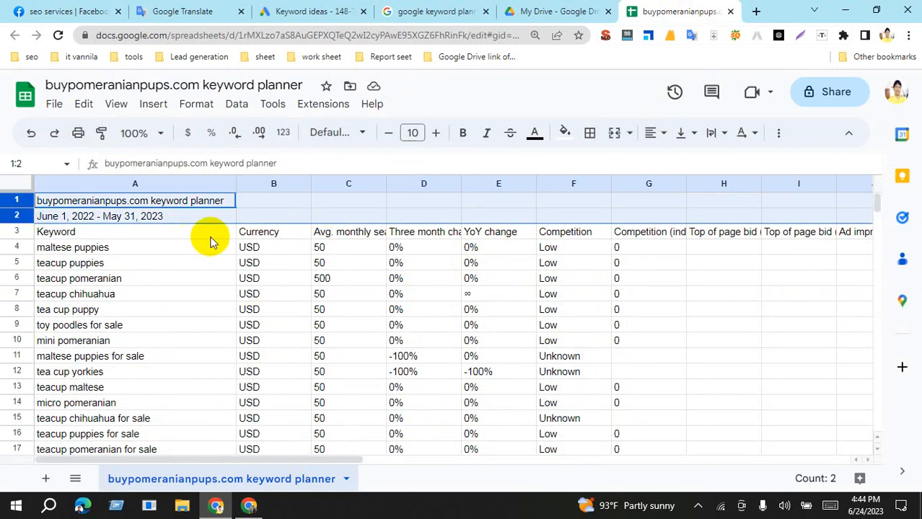
left_click(261, 229)
left_click_drag(17, 202, 19, 216)
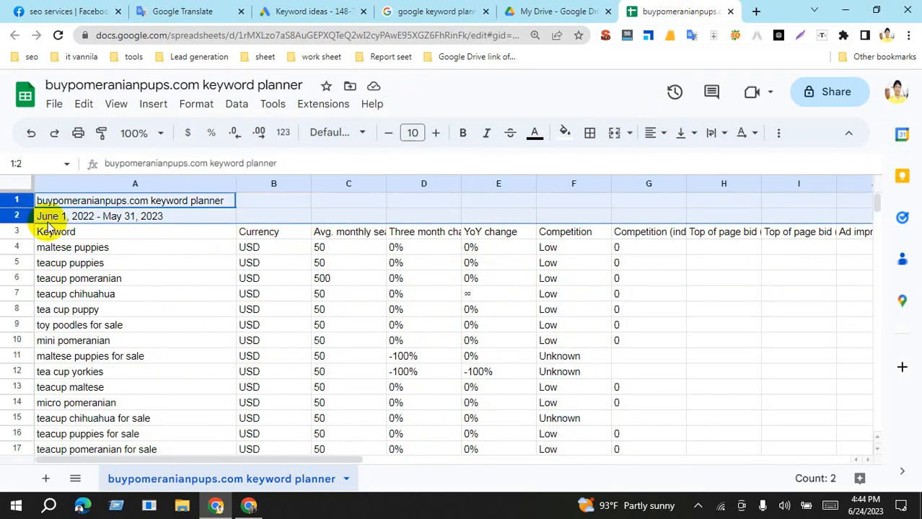
right_click(14, 207)
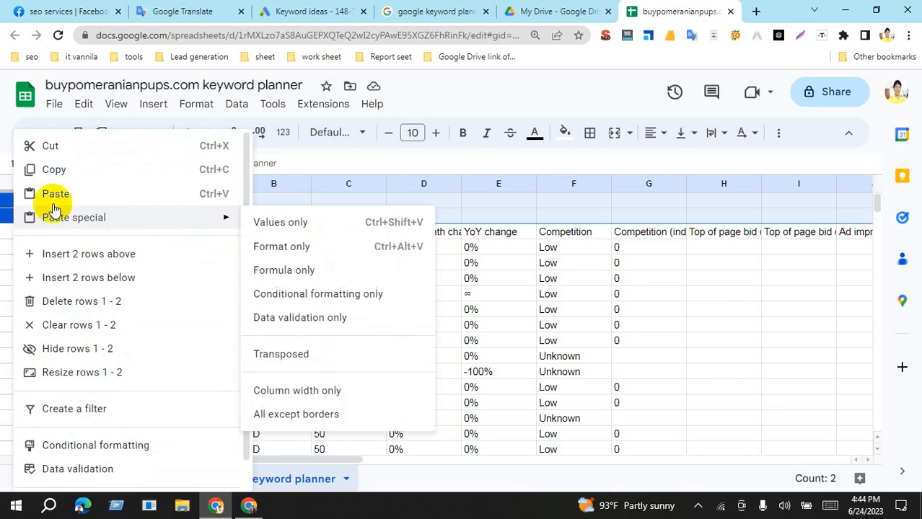
left_click(72, 300)
left_click(695, 247)
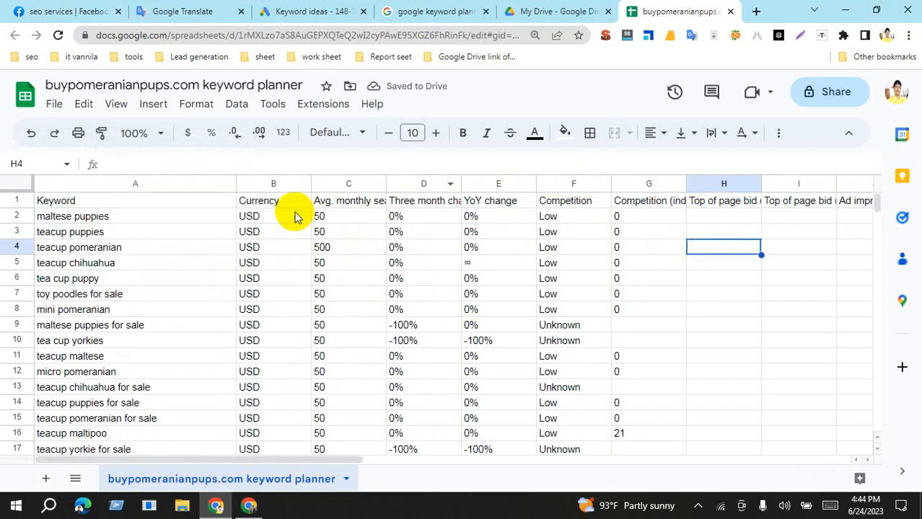
- Clear the contents of the Currency column and look over the remaining data
left_click(273, 185)
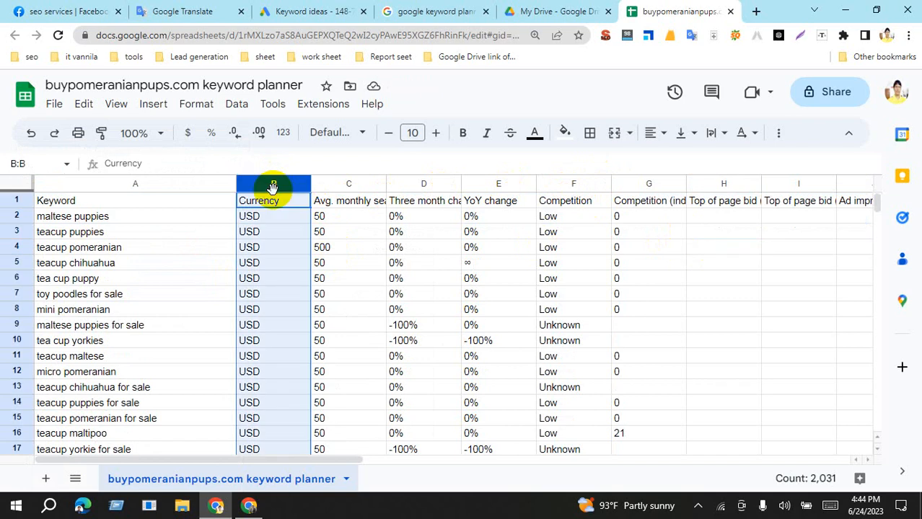
key("Delete")
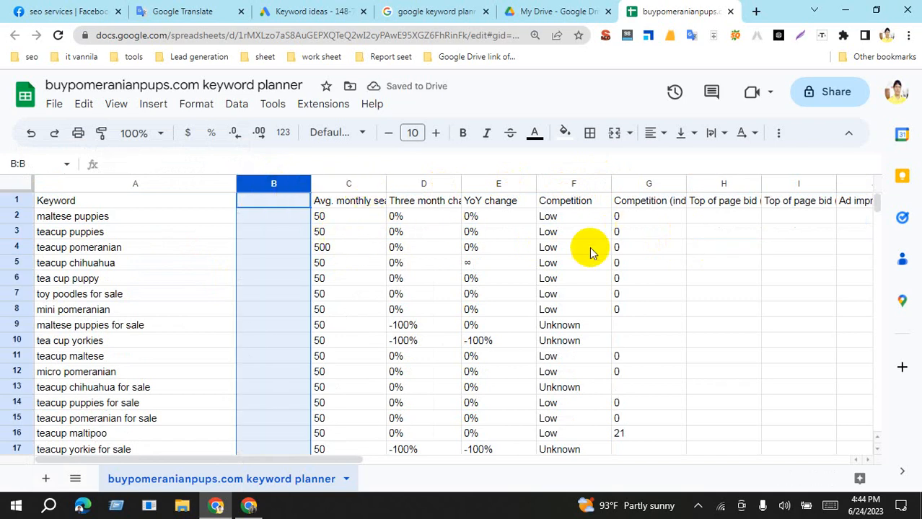
scroll(555, 257, "down", 5)
scroll(555, 257, "up", 5)
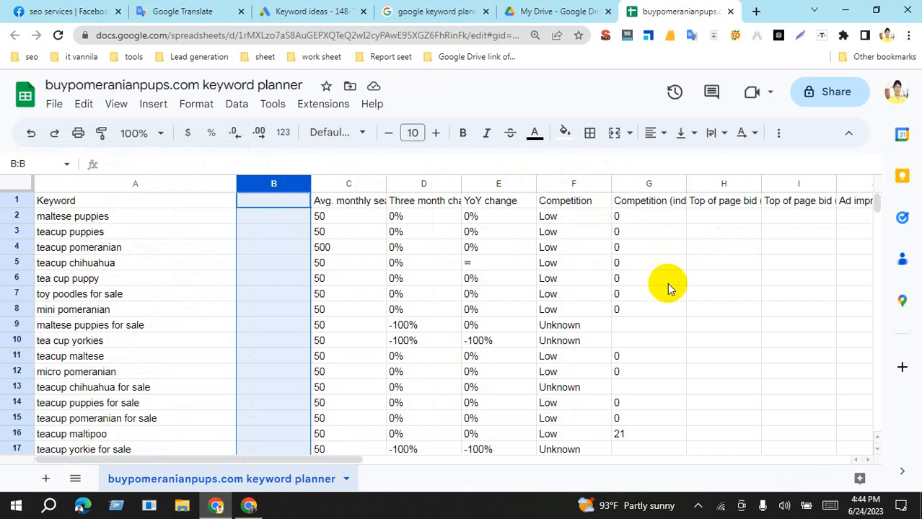
left_click(696, 293)
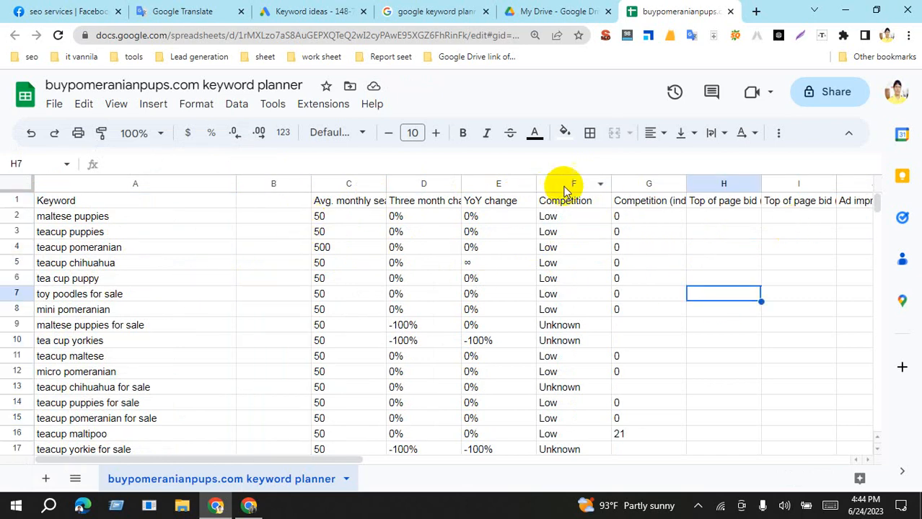
- Clear the contents of columns G through Z, from Competition (indexed value) through the monthly searches data, and return to the remaining columns
left_click_drag(637, 184, 838, 200)
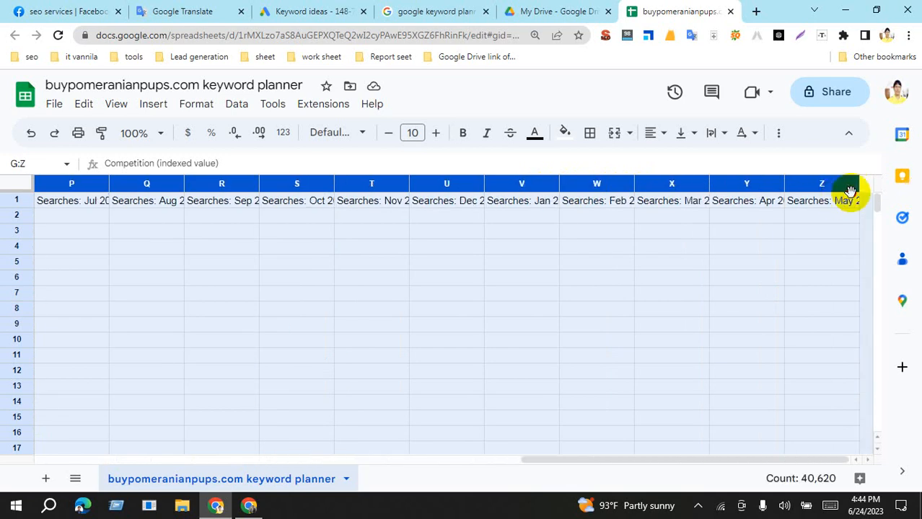
key("Delete")
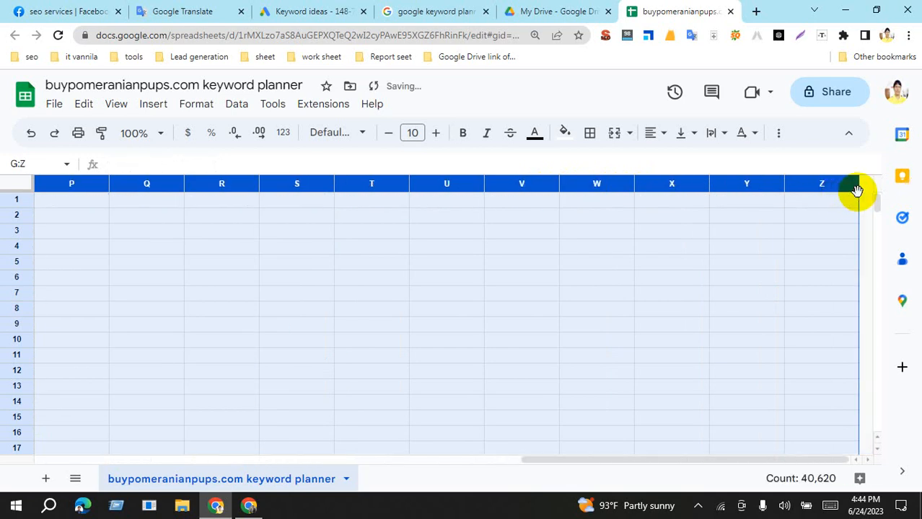
left_click(656, 263)
key("Left")
key("Left")
key("Left")
key("Left")
key("Left")
key("Left")
key("Left")
key("Left")
key("Left")
key("Left")
key("Left")
key("Left")
key("Left")
key("Left")
key("Left")
key("Left")
key("Left")
key("Left")
key("Left")
key("Left")
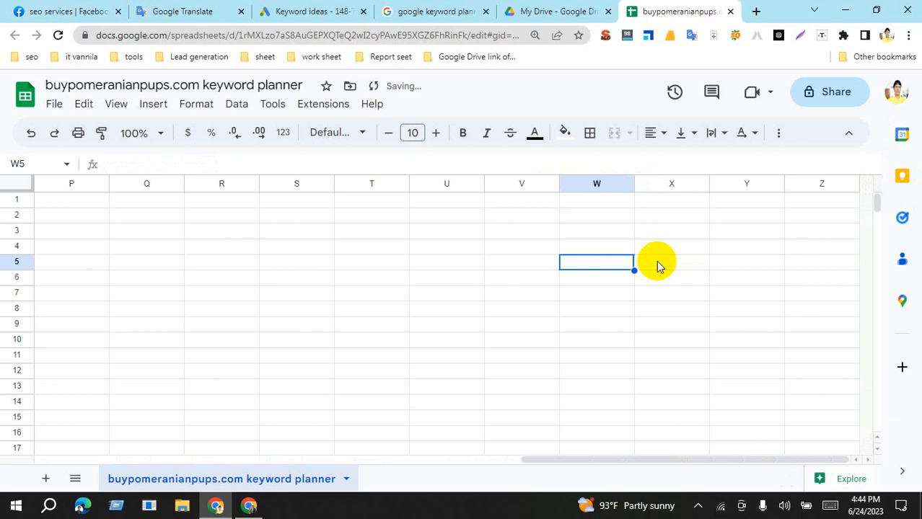
left_click(634, 277)
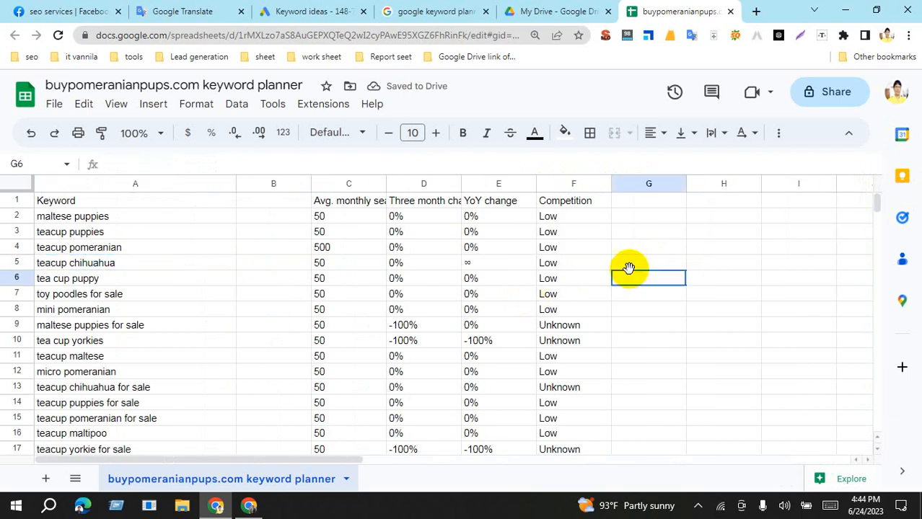
- Clear the contents of the Three month change and YoY change columns, D and E
left_click_drag(401, 185, 497, 177)
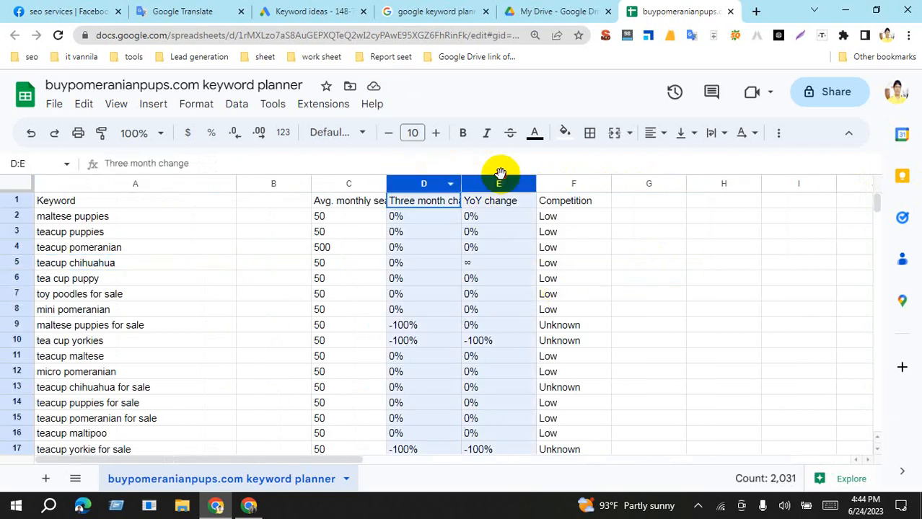
key("Delete")
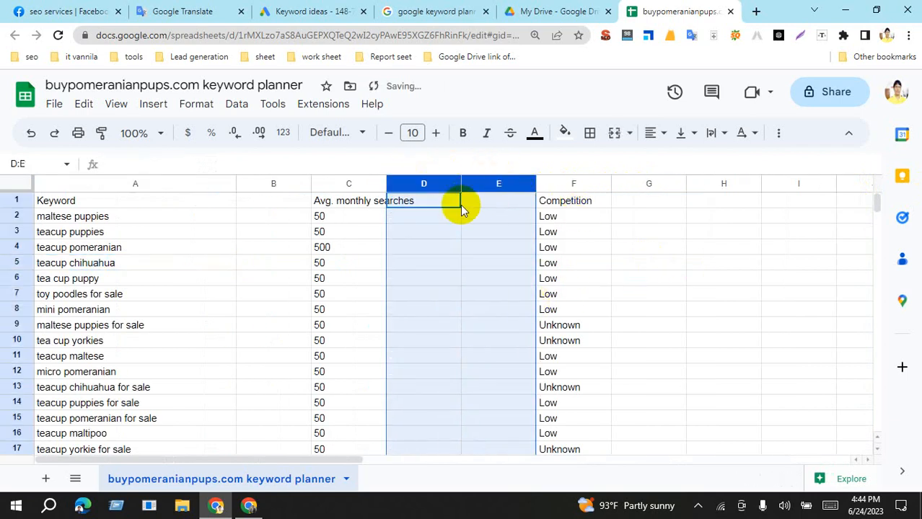
left_click(710, 217)
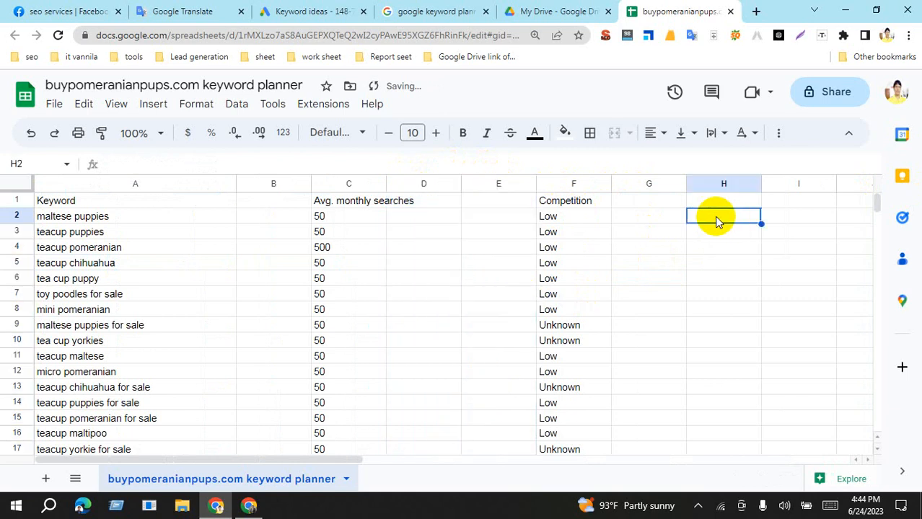
- Move the Avg. monthly searches column to column B and the Competition column to column C, directly after Keyword
left_click(355, 181)
left_click_drag(346, 185, 295, 191)
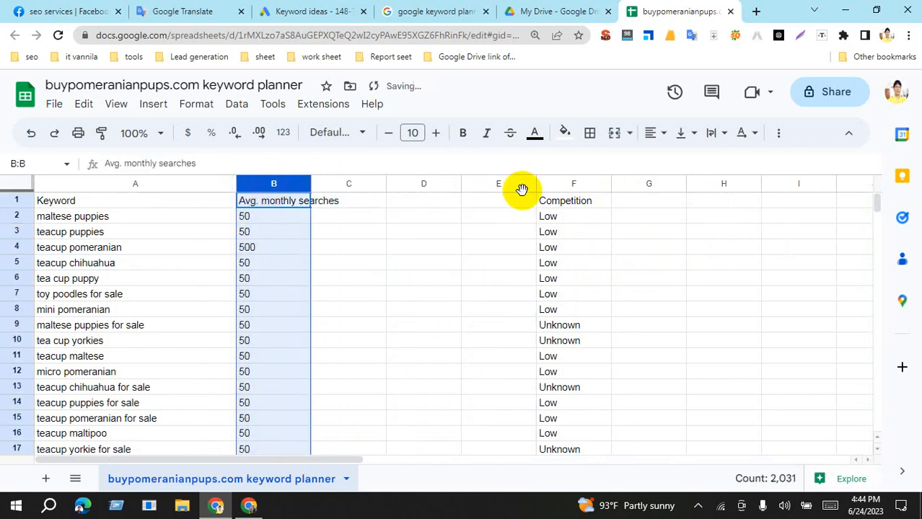
left_click(577, 183)
left_click_drag(578, 183, 356, 193)
left_click(510, 230)
- Look through the whole keyword list with its searches and competition, and check the number of the last filled row
scroll(284, 261, "down", 12)
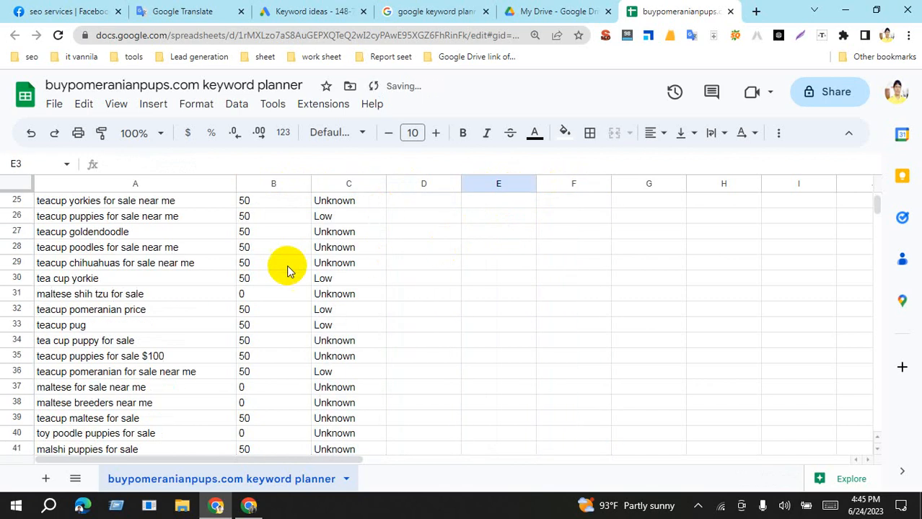
scroll(312, 295, "down", 20)
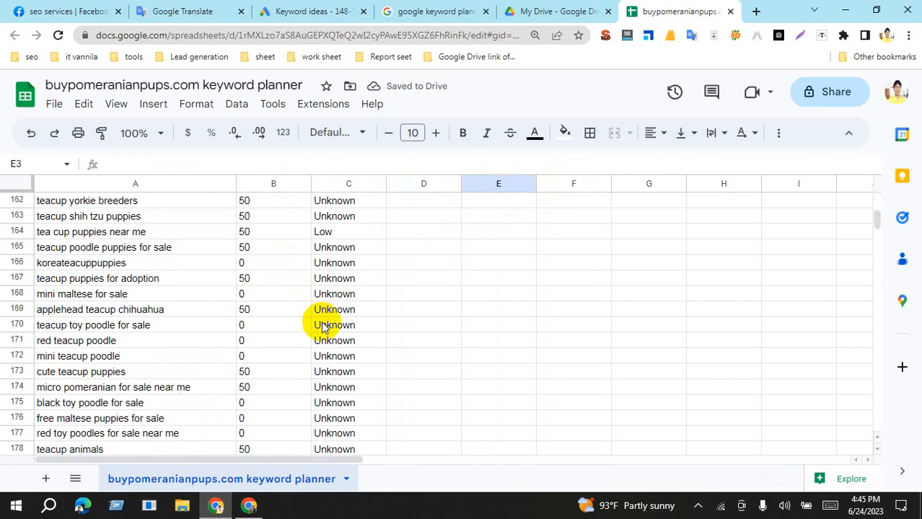
scroll(323, 331, "down", 20)
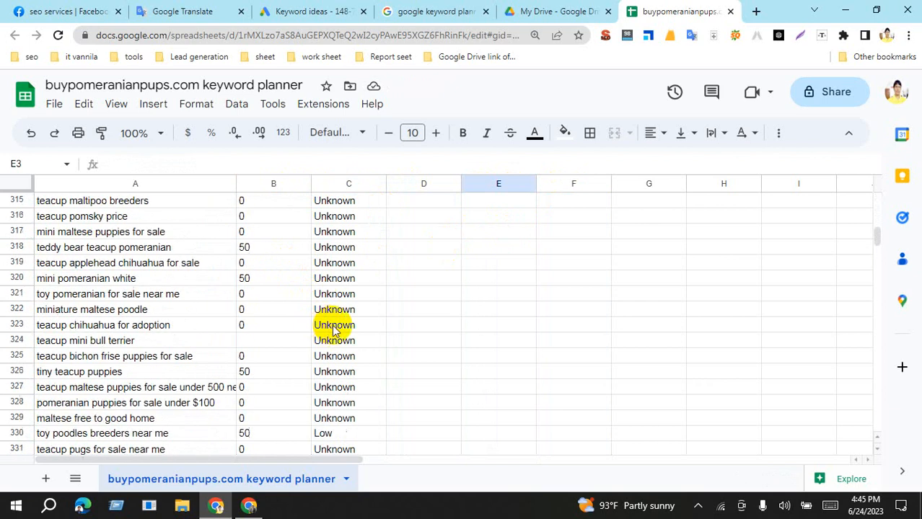
scroll(357, 342, "down", 20)
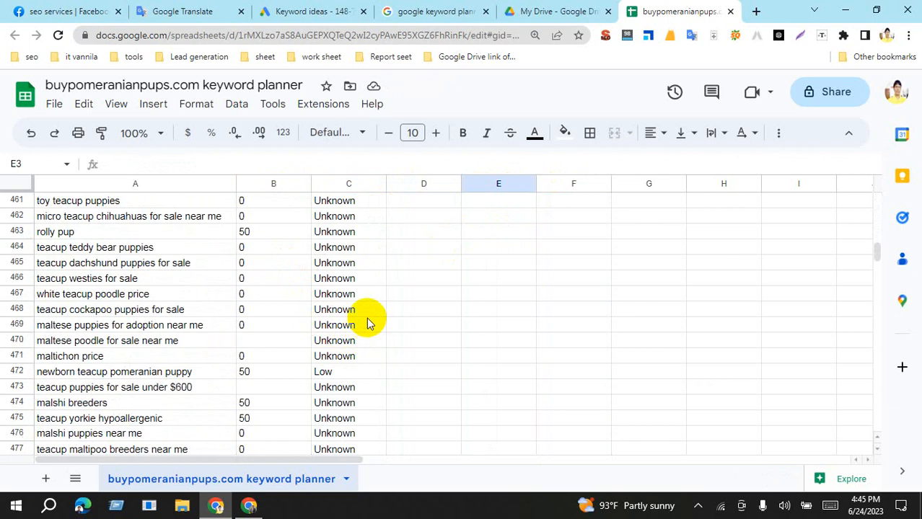
scroll(372, 322, "down", 12)
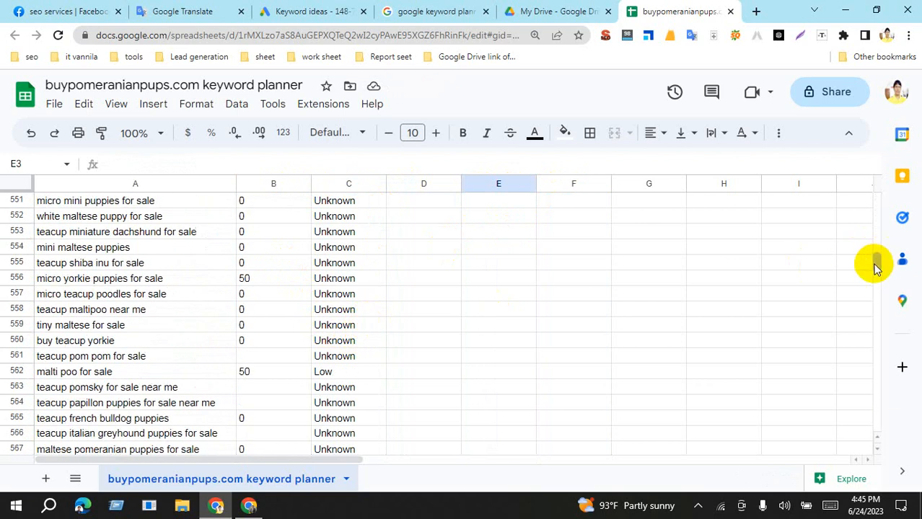
left_click_drag(877, 264, 887, 433)
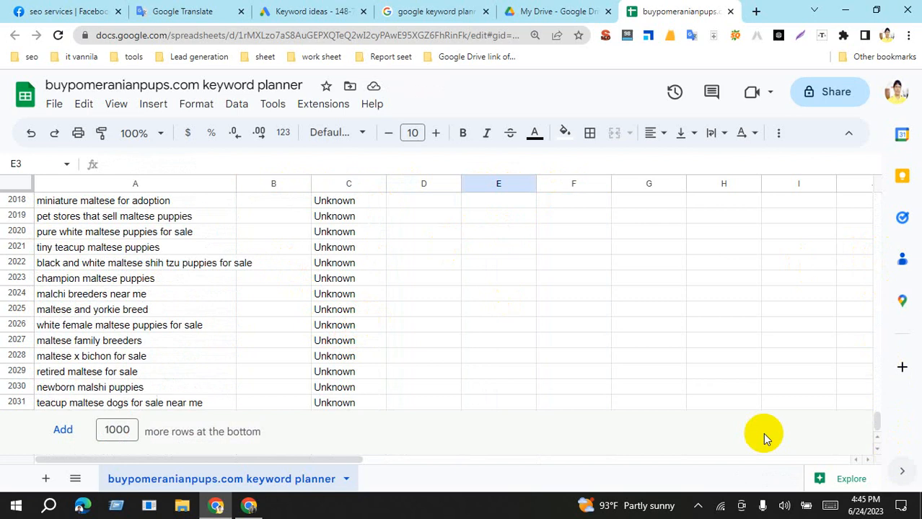
left_click(539, 342)
left_click(95, 406)
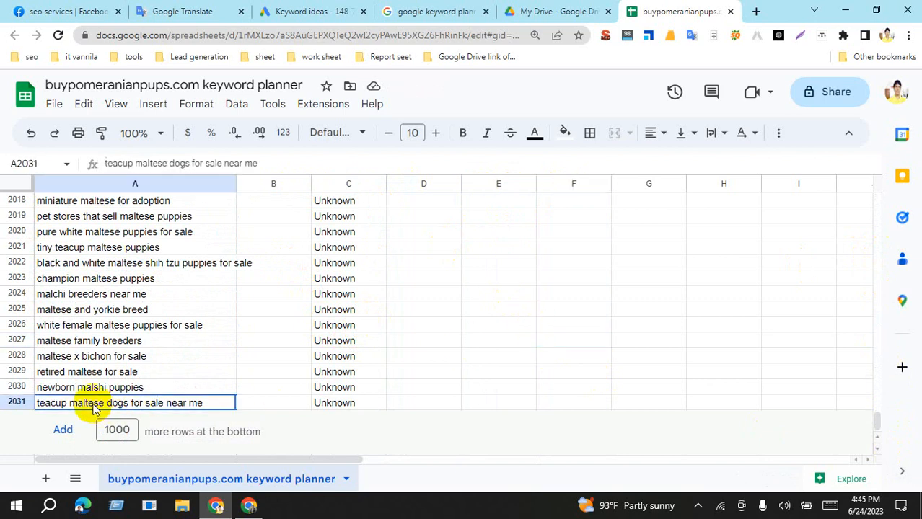
left_click(18, 403)
left_click(457, 353)
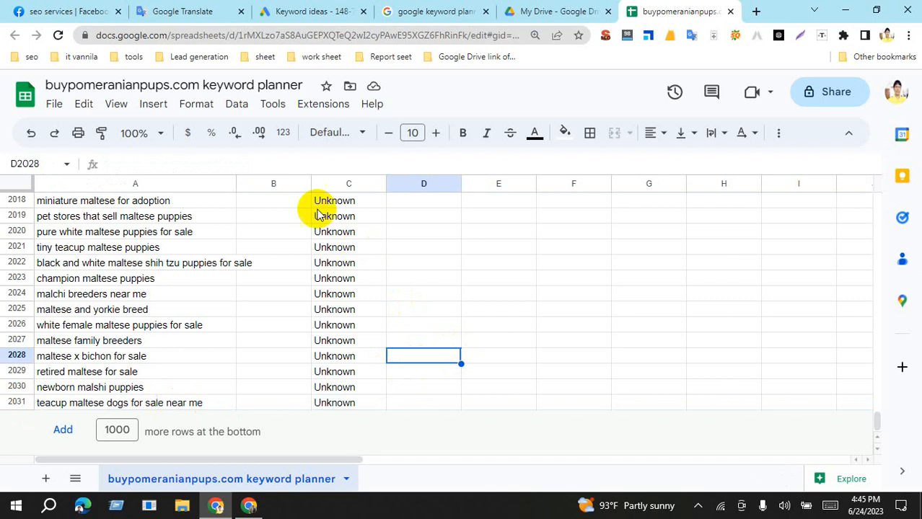
- Check the entry count of the Avg. monthly searches column and return to the top of the keyword list
left_click(269, 183)
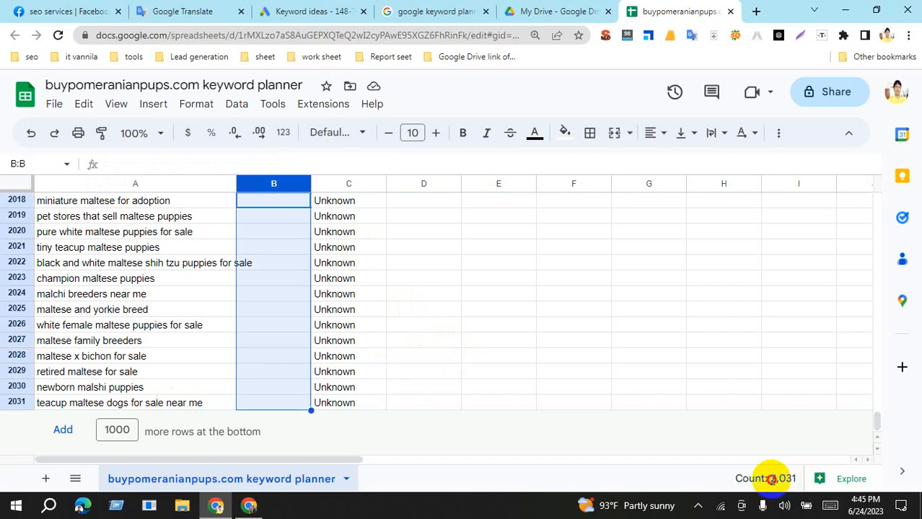
left_click(698, 329)
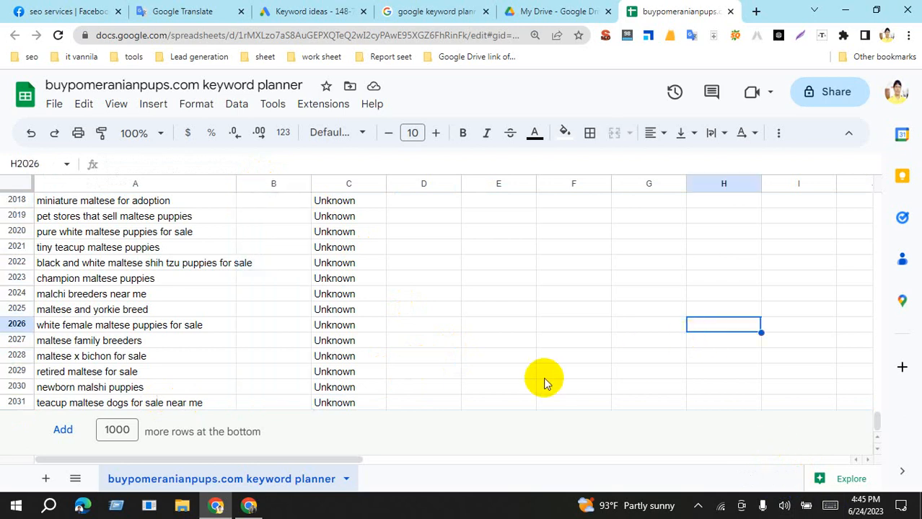
scroll(411, 345, "up", 3)
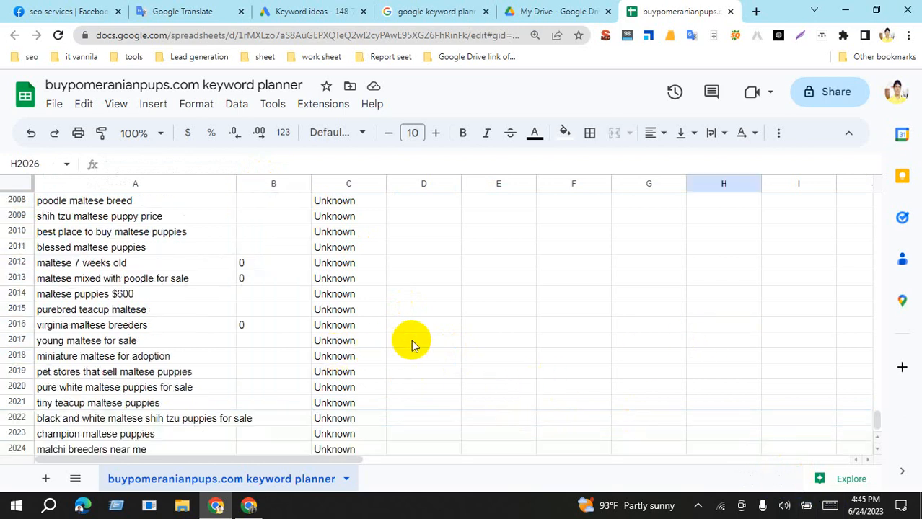
scroll(411, 345, "up", 15)
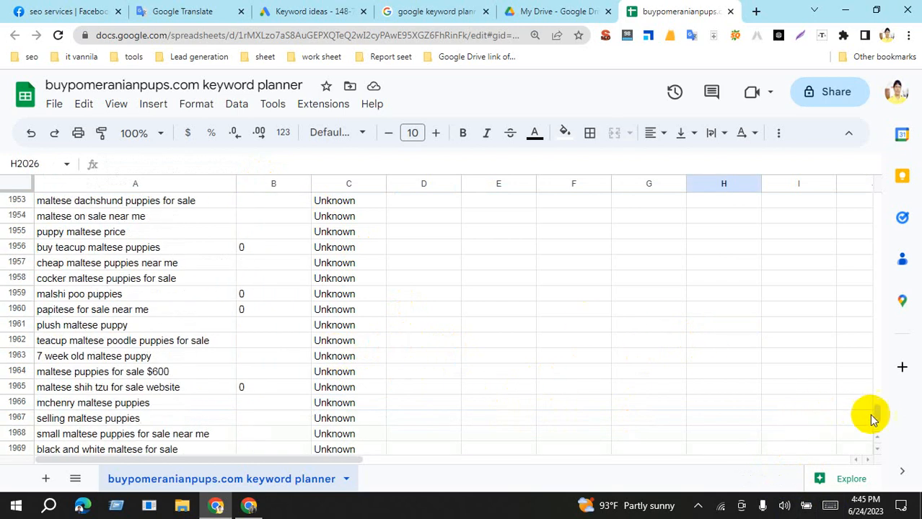
left_click_drag(875, 414, 871, 141)
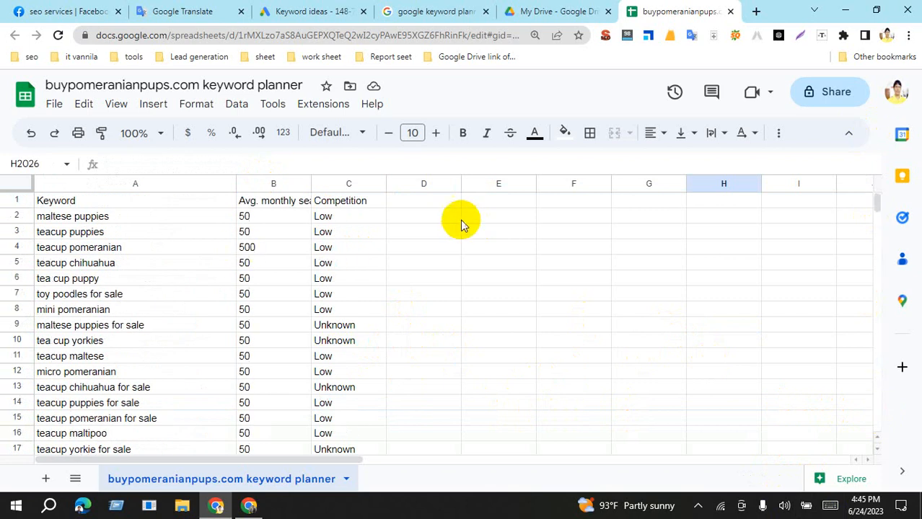
- Make the three column headings in A1:C1 bold and set their font size to 14
left_click_drag(354, 199, 135, 197)
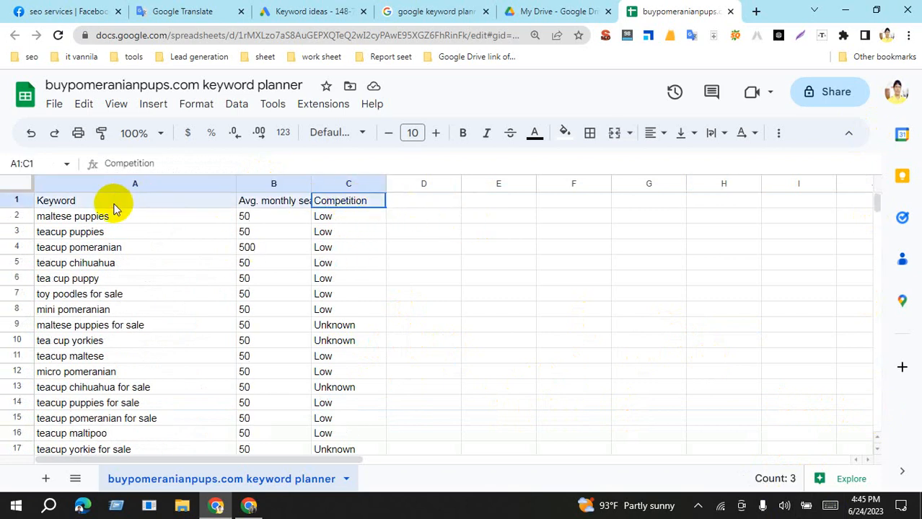
left_click(465, 139)
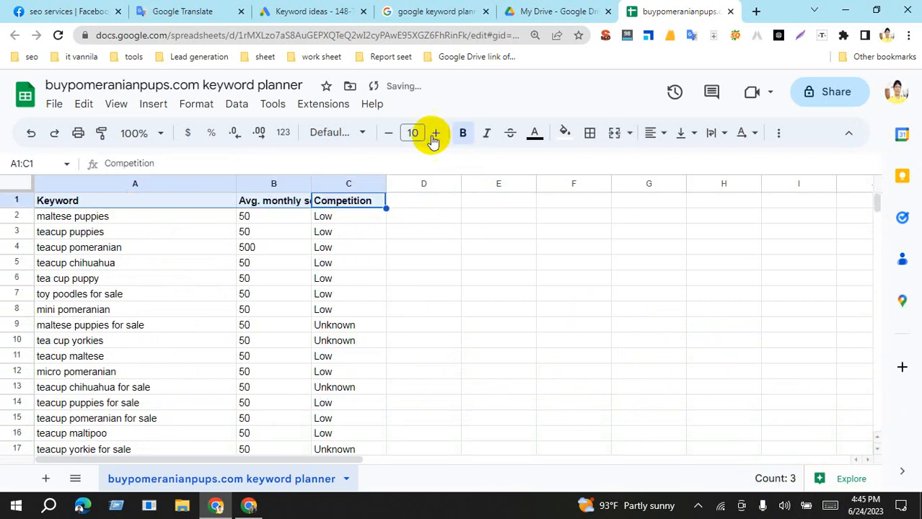
left_click(436, 133)
left_click(435, 132)
left_click(436, 132)
left_click(436, 133)
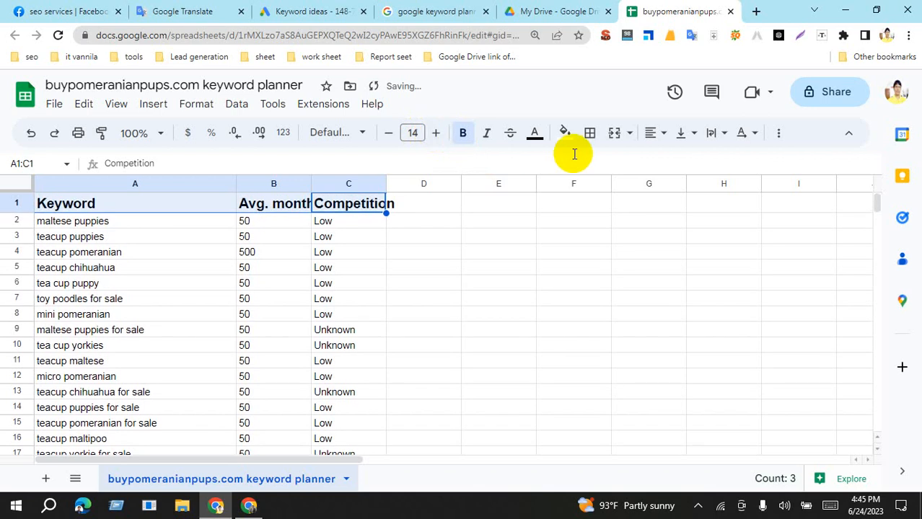
- Centre the headings in A1:C1 horizontally and give these cells a green fill
left_click(651, 133)
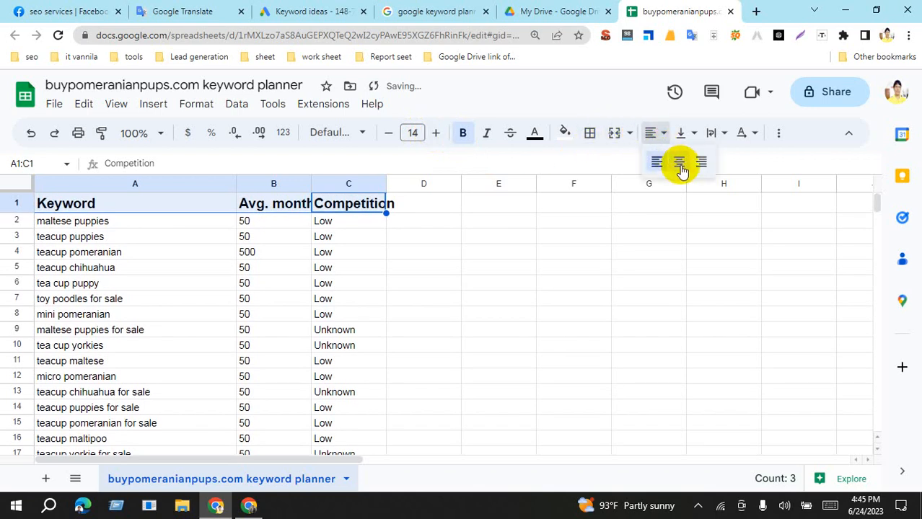
left_click(678, 163)
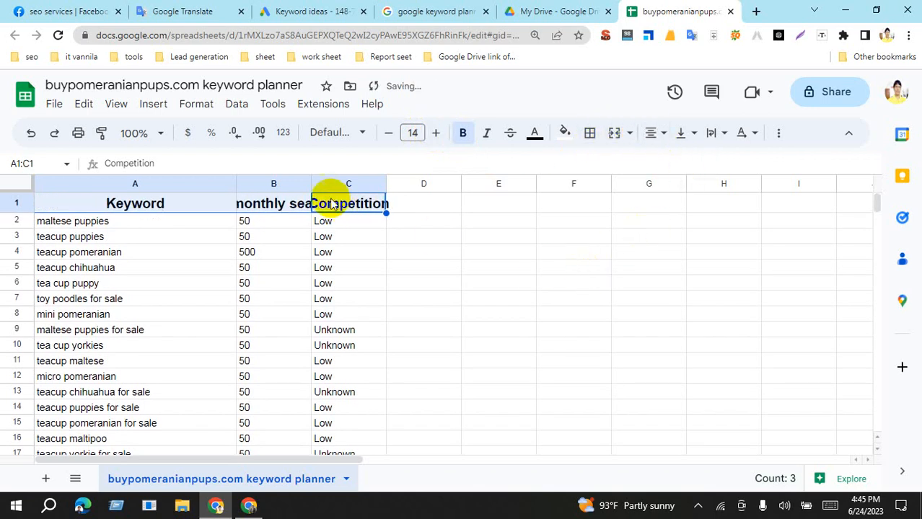
left_click(565, 133)
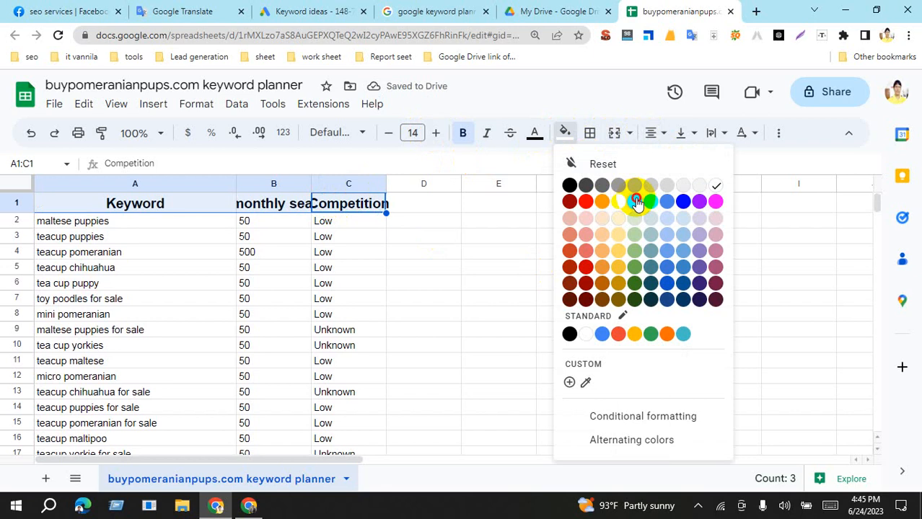
left_click(632, 200)
left_click(496, 252)
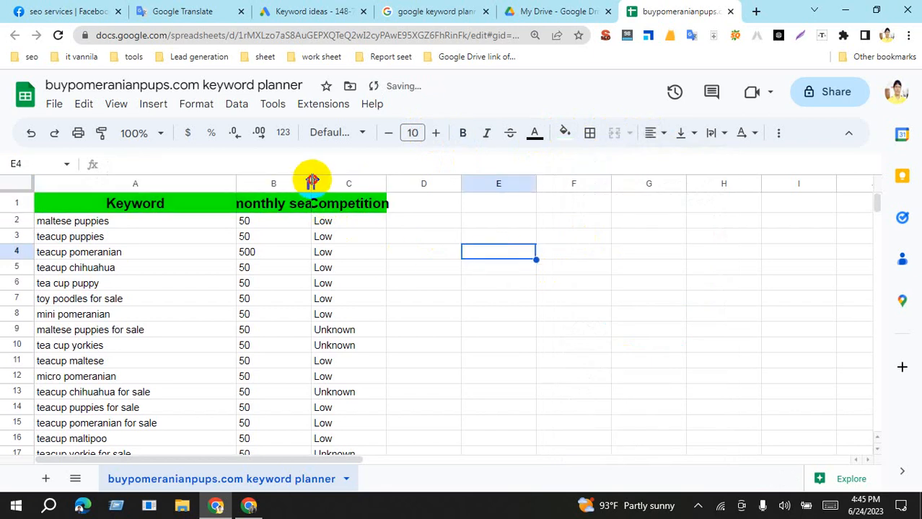
- Widen the Avg. monthly searches and Competition columns to fit their headings and centre the contents of both columns
left_click_drag(309, 179, 398, 181)
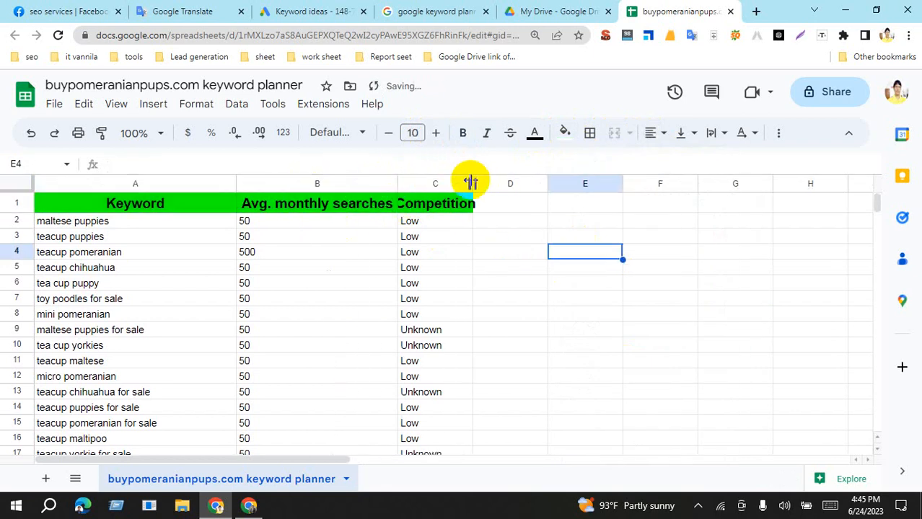
left_click_drag(472, 183, 534, 183)
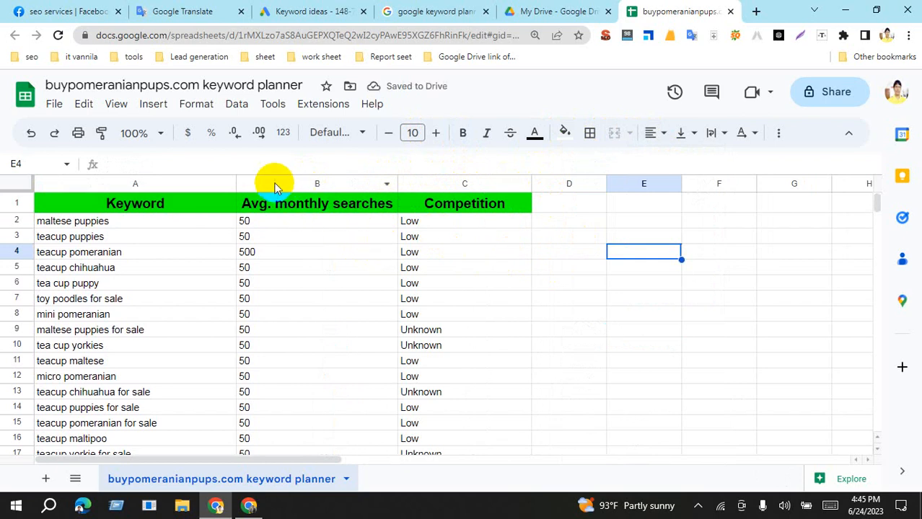
left_click_drag(273, 181, 469, 182)
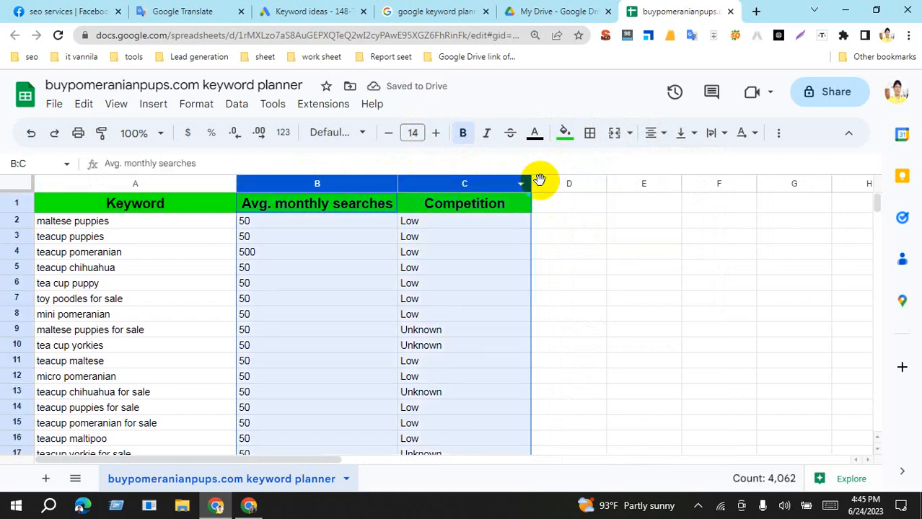
left_click(654, 132)
left_click(678, 160)
left_click(589, 291)
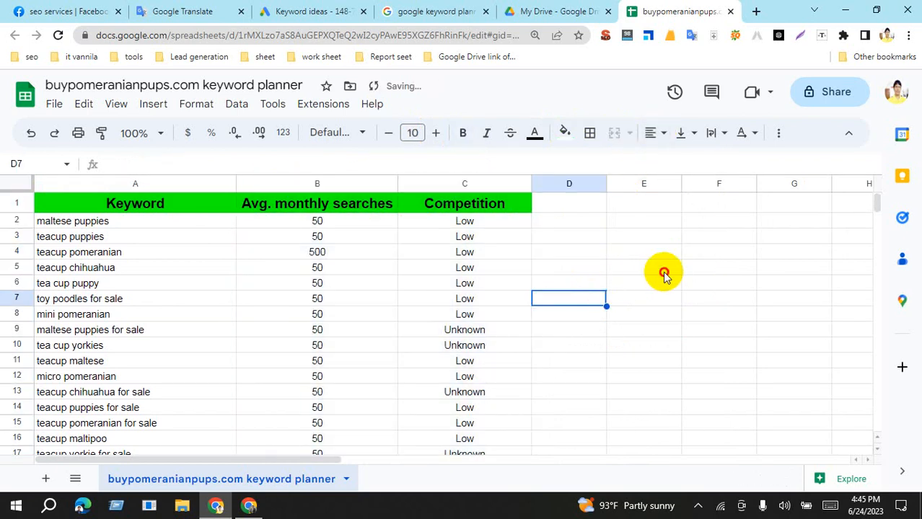
left_click(661, 268)
scroll(329, 319, "down", 4)
scroll(329, 319, "up", 4)
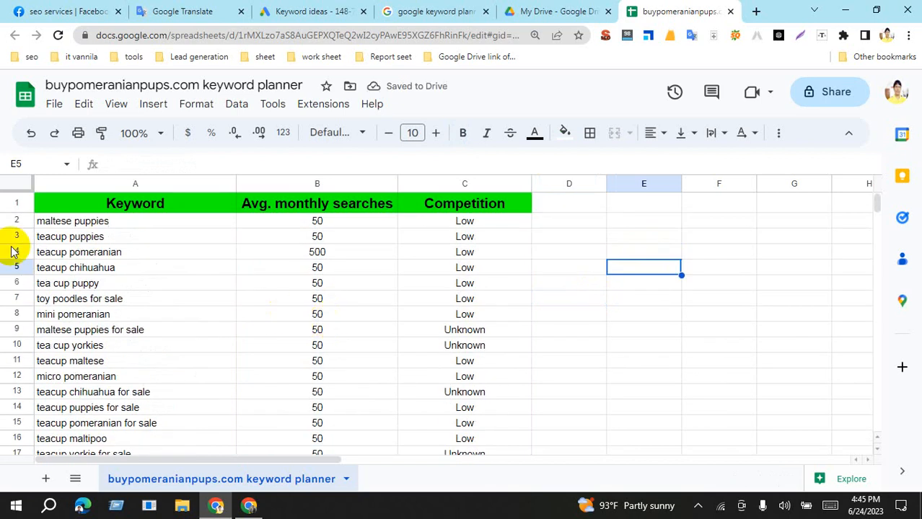
- Freeze the heading row so it stays in place, and check it by moving through the keyword list
left_click(16, 204)
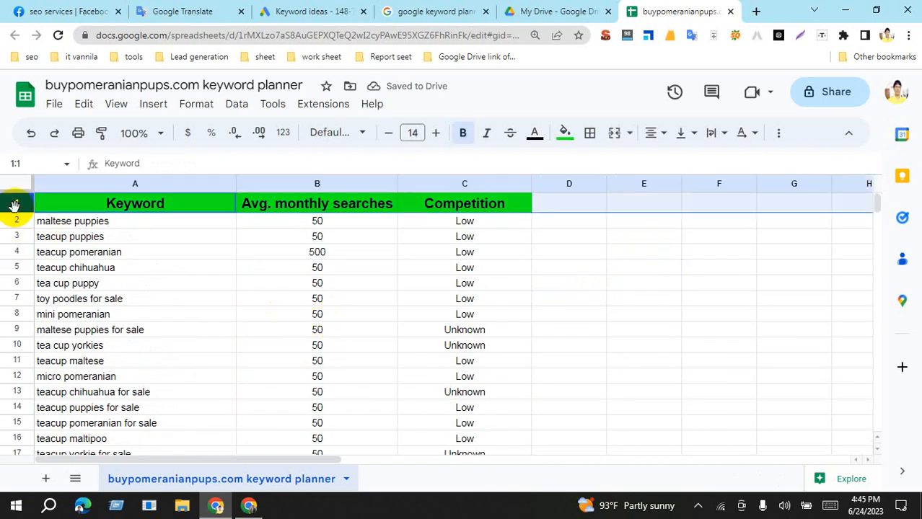
left_click(116, 106)
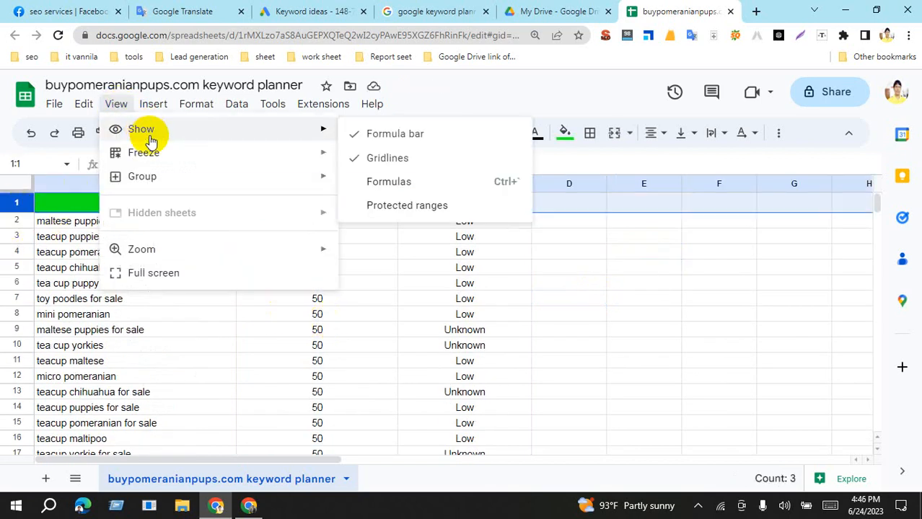
mouse_move(149, 154)
left_click(362, 181)
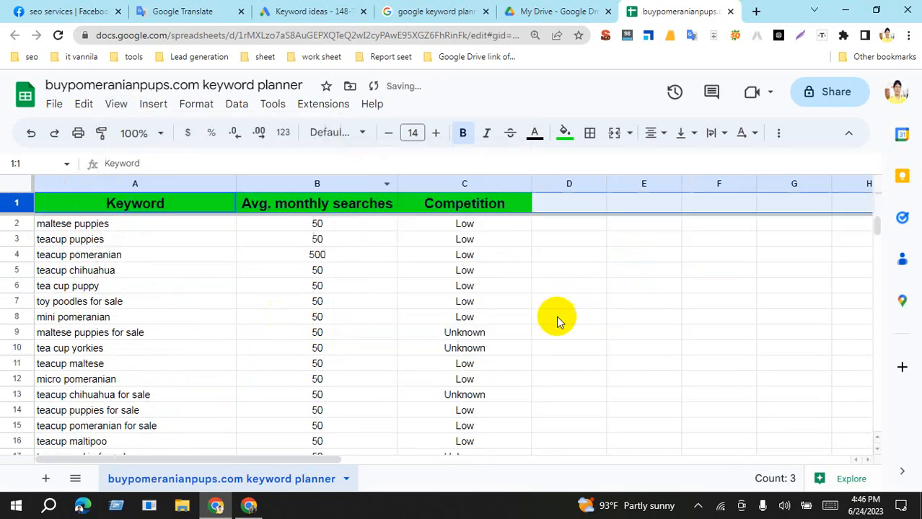
left_click(608, 339)
scroll(351, 308, "down", 3)
scroll(351, 308, "up", 4)
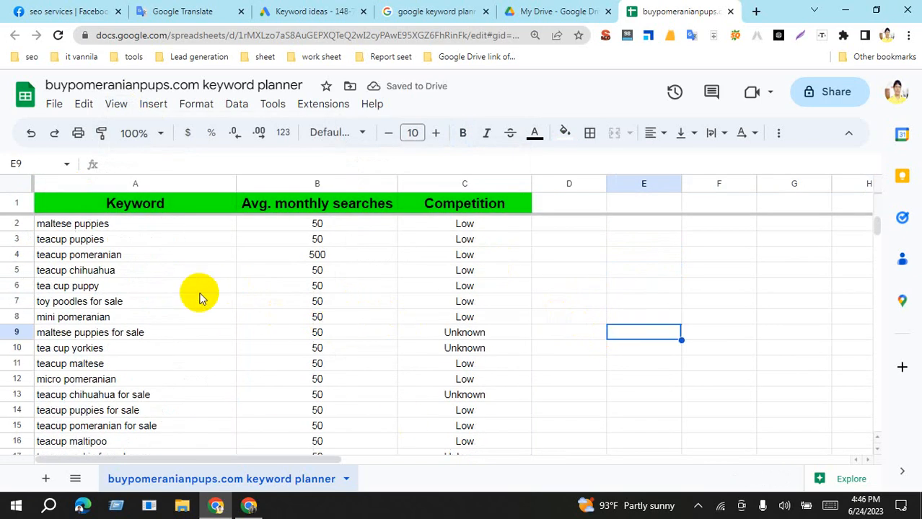
scroll(162, 303, "down", 3)
scroll(166, 330, "up", 3)
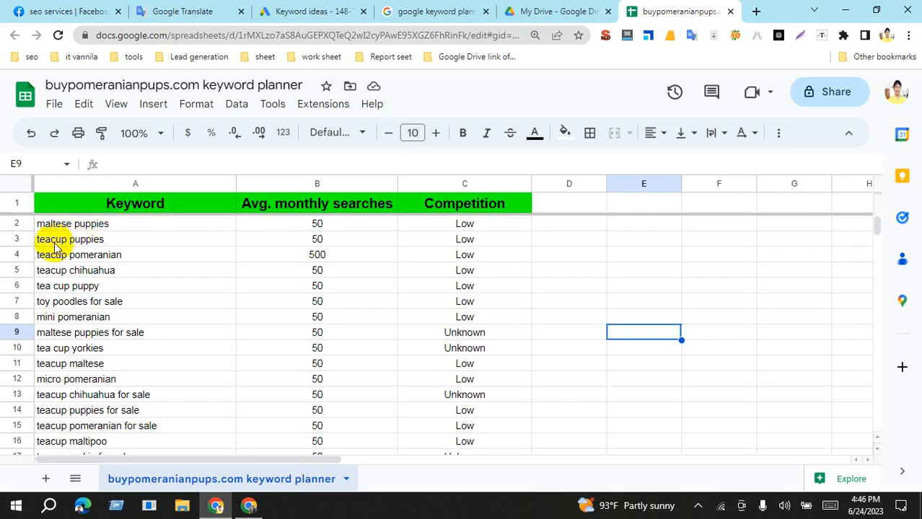
- Search the sheet for the keyword "teacup puppies" copied from A3
left_click(130, 244)
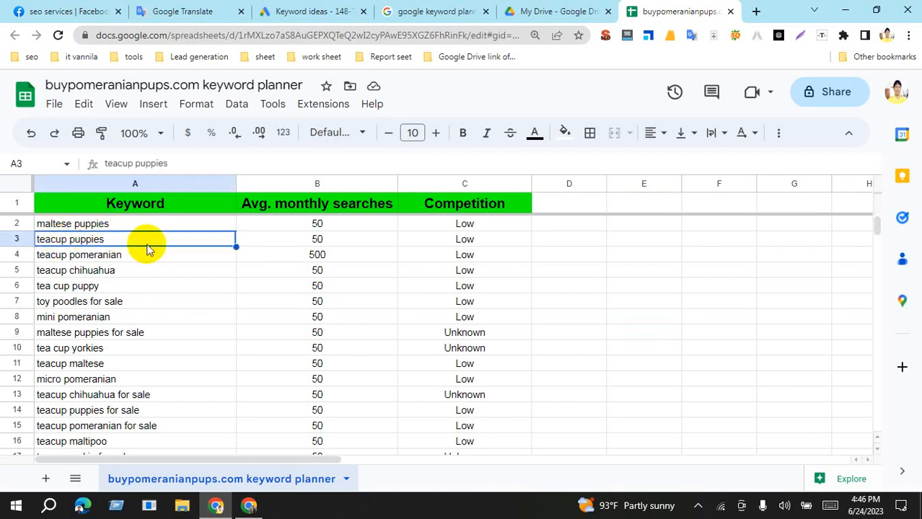
key("ctrl+c")
key("ctrl+f")
key("ctrl+v")
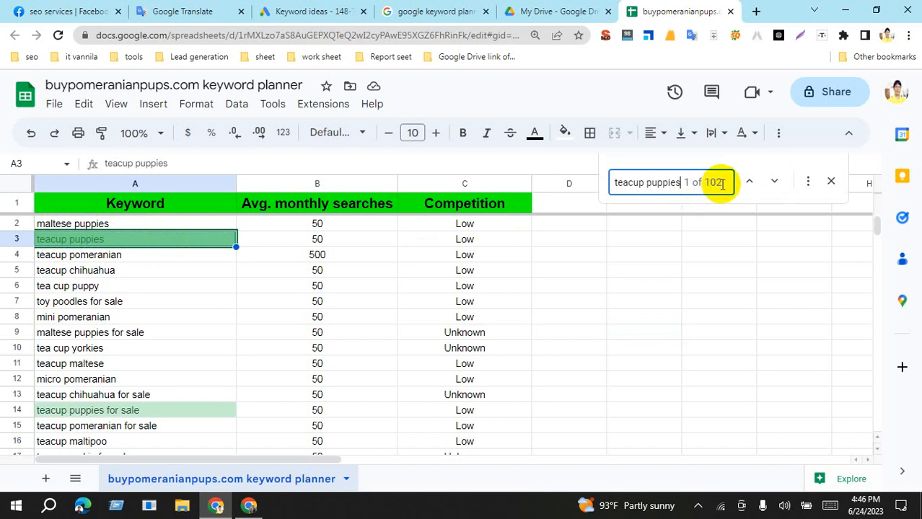
left_click(678, 318)
- Search the sheet for "maltese puppies" from A2 and shorten the search term to "maltese puppie"
left_click(140, 229)
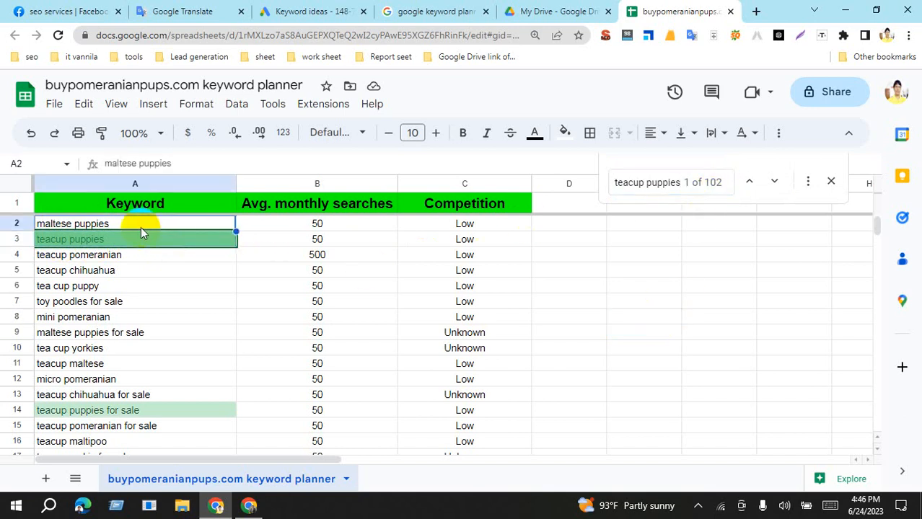
key("ctrl+f")
key("ctrl+v")
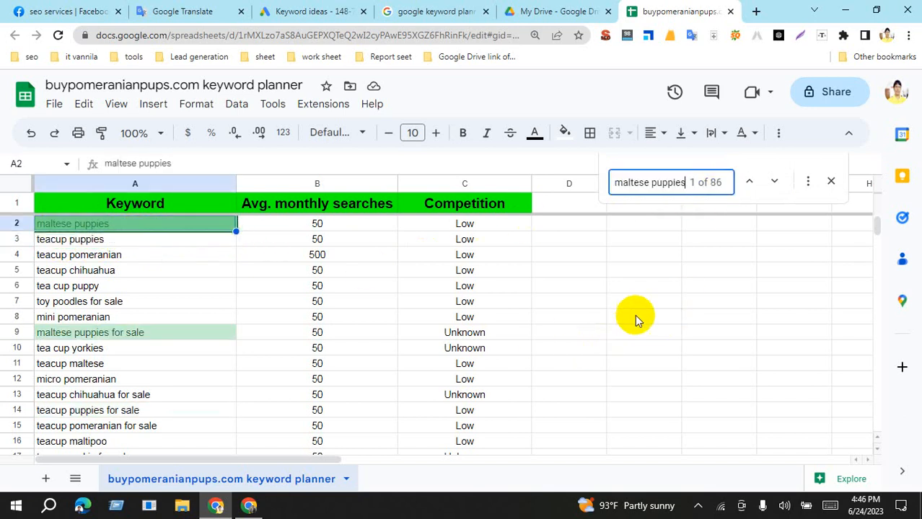
key("BackSpace")
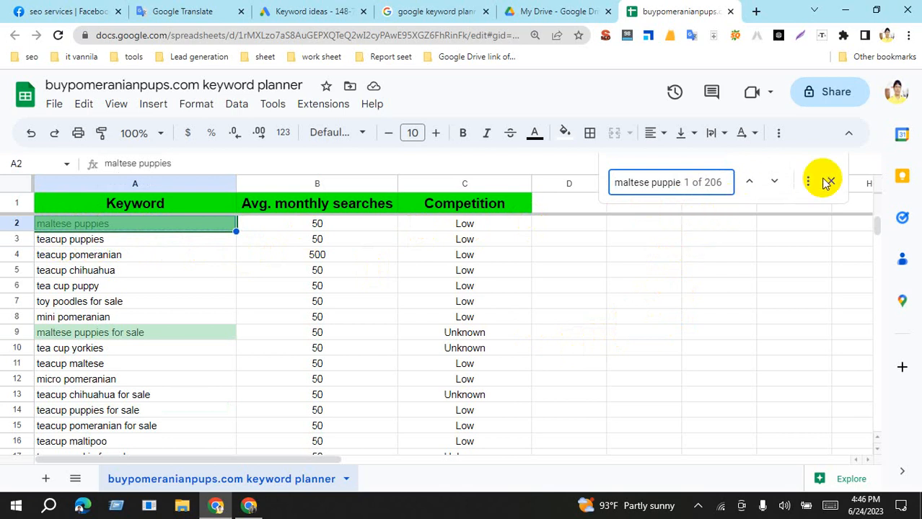
left_click(654, 297)
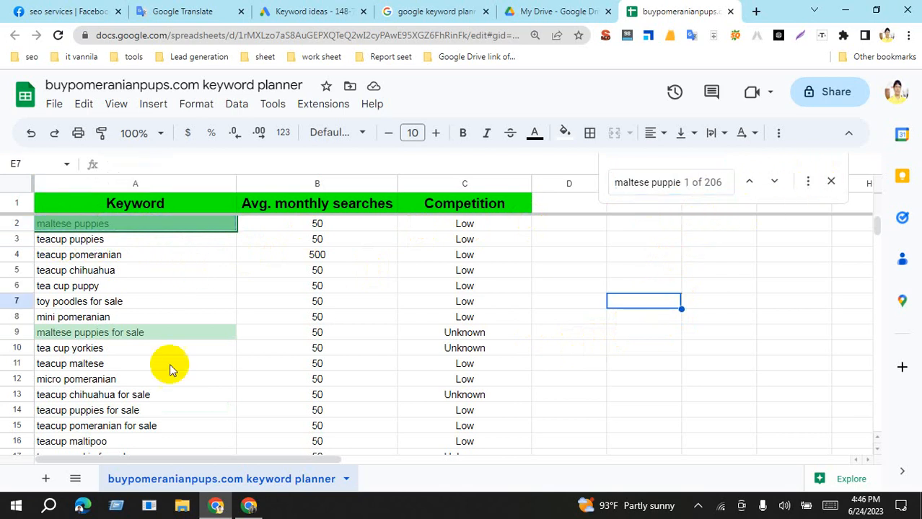
- Look through the keyword list for similar entries and compare the keywords in A25 and A26
scroll(405, 348, "down", 5)
scroll(405, 348, "up", 6)
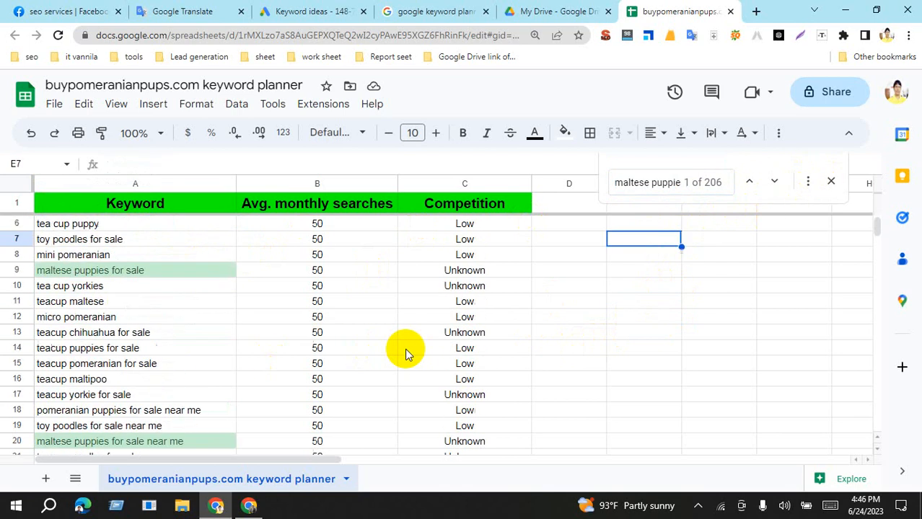
scroll(404, 348, "down", 5)
scroll(405, 348, "up", 1)
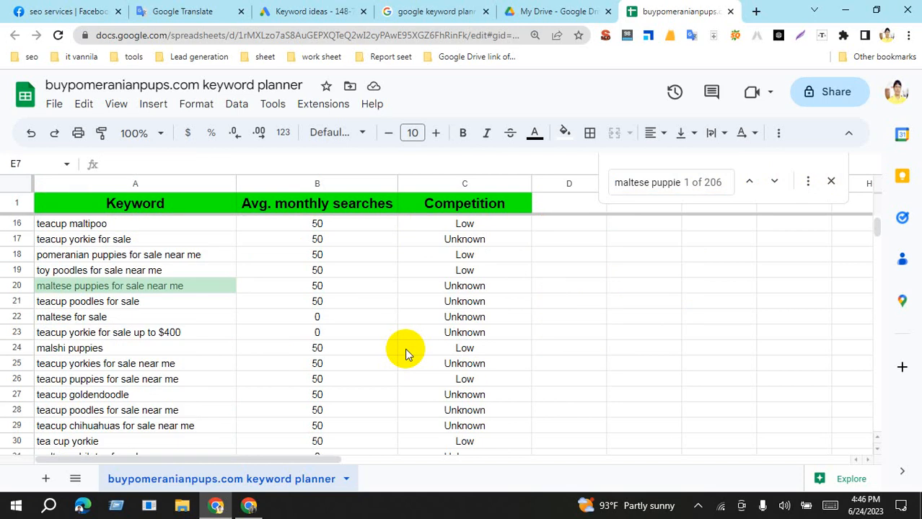
left_click(181, 368)
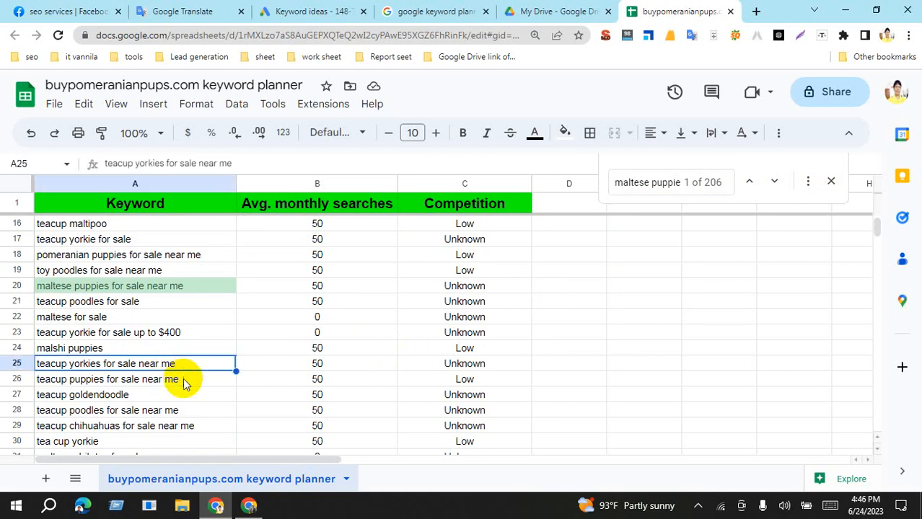
left_click(183, 382)
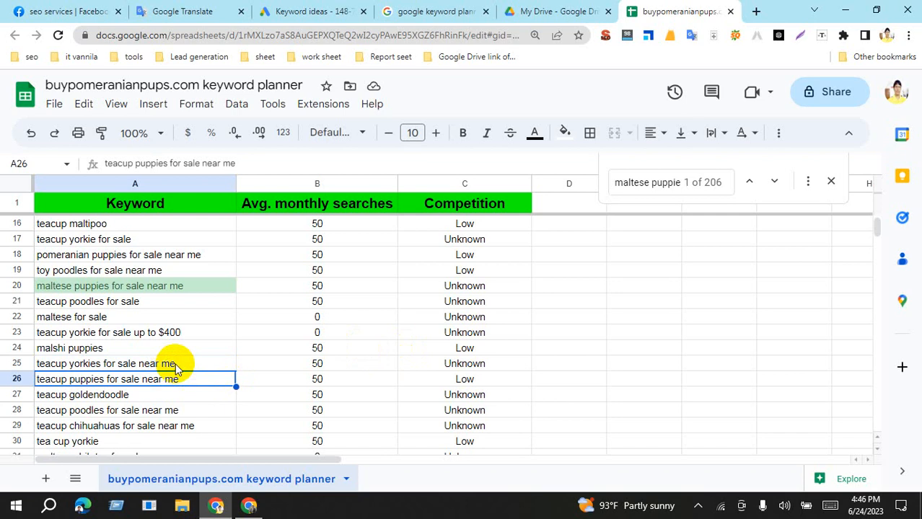
left_click(181, 365)
left_click(186, 379)
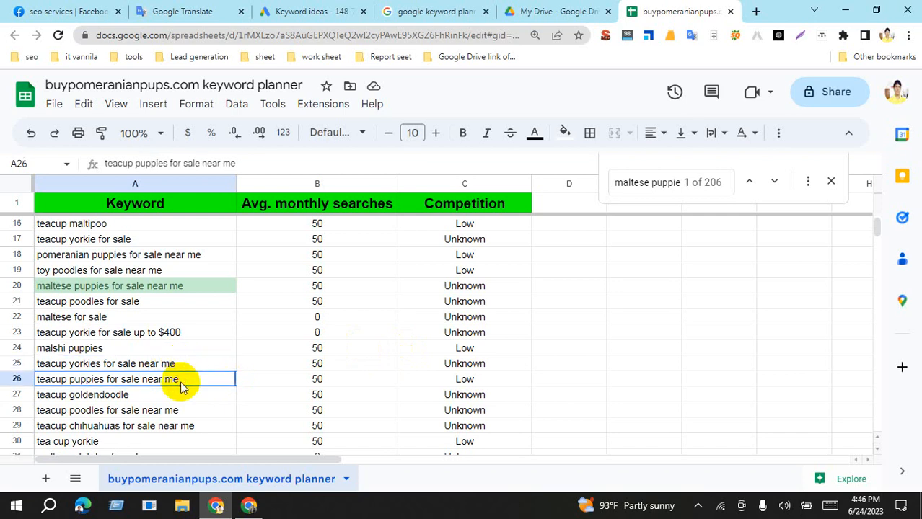
left_click(194, 366)
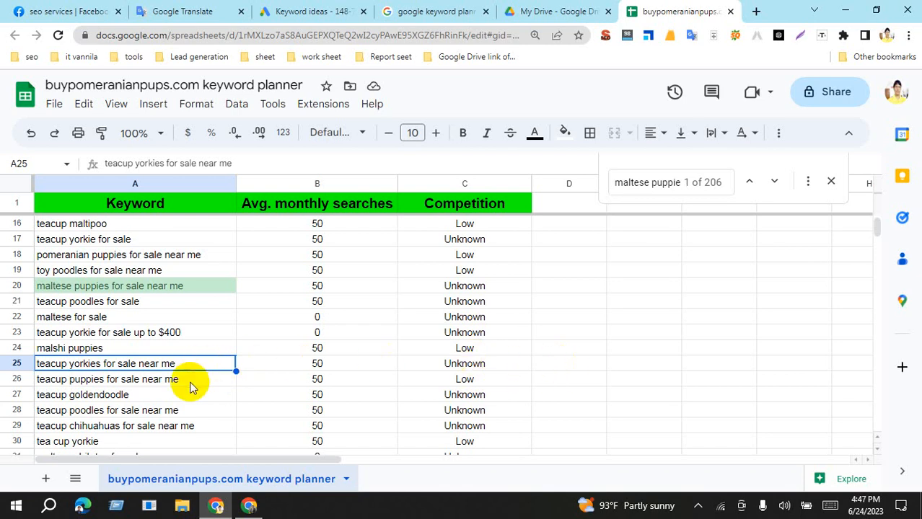
- Clear the contents of rows 25 and 26, "teacup yorkies for sale near me" and "teacup puppies for sale near me"
left_click(16, 365)
left_click(16, 377, "shift")
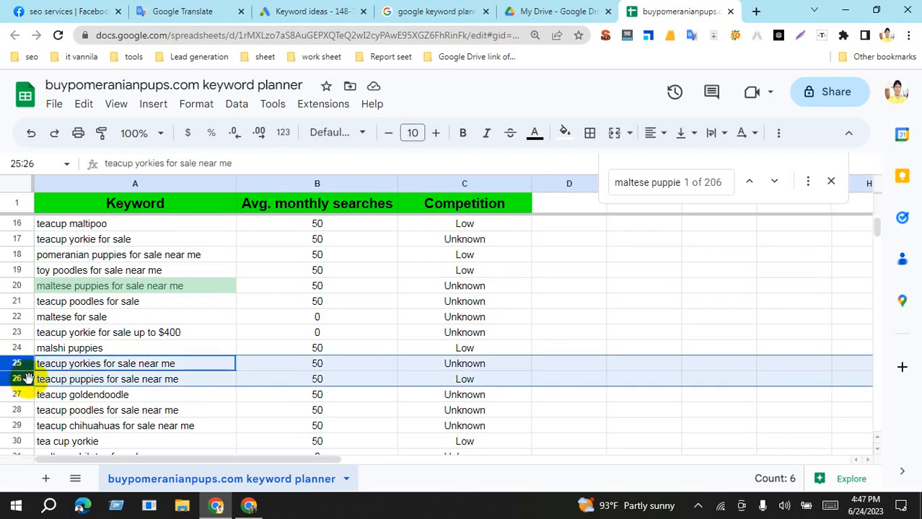
left_click(205, 366)
left_click(201, 384, "shift")
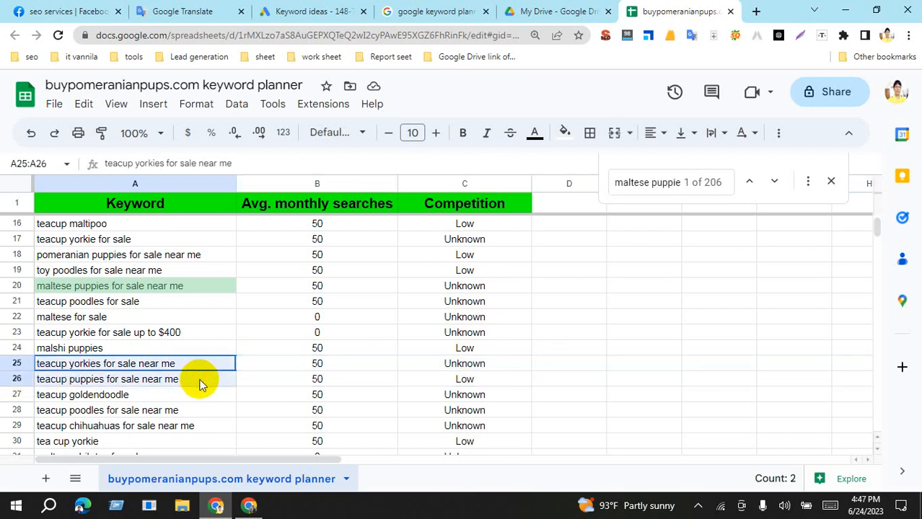
left_click(500, 363)
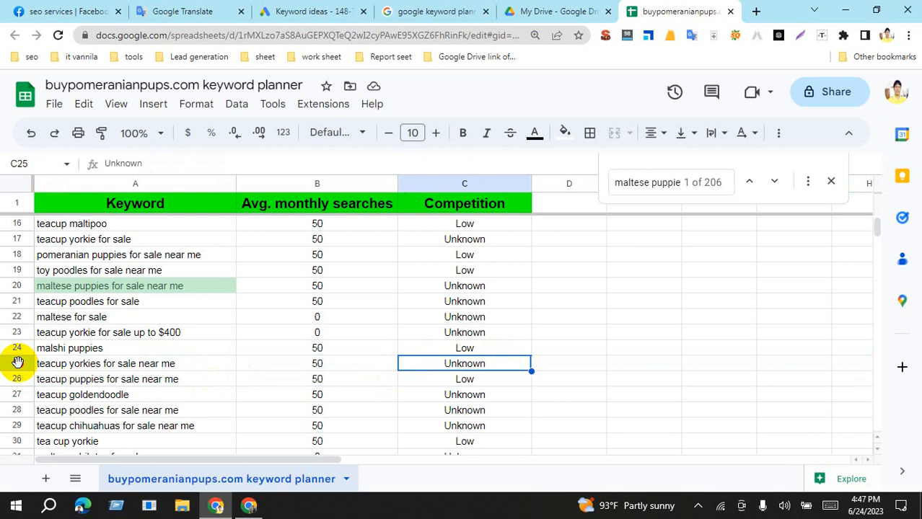
left_click_drag(18, 362, 17, 379)
key("Delete")
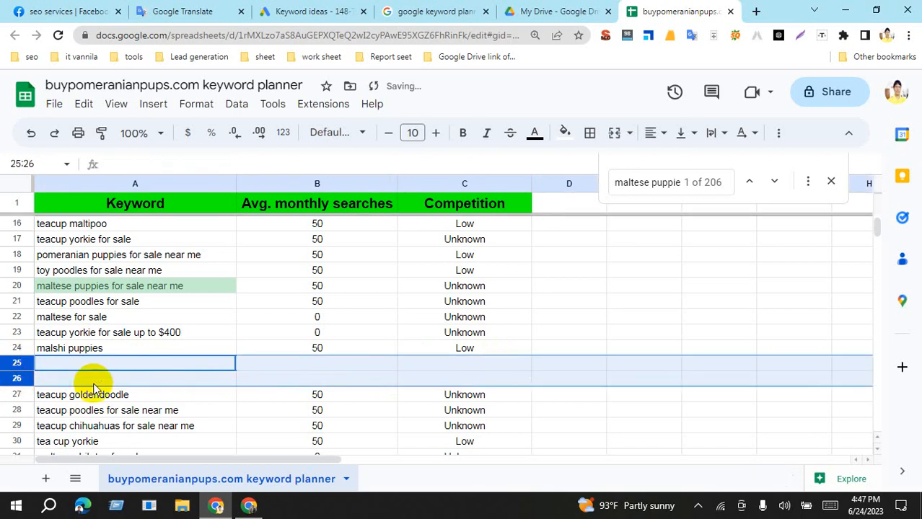
- Clear the contents of row 23, "teacup yorkie for sale up to $400"
left_click(181, 333)
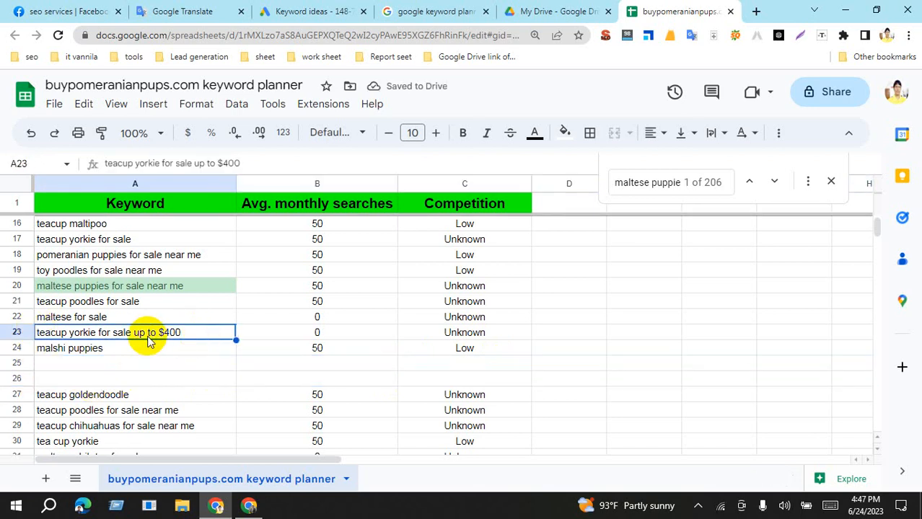
left_click(271, 333)
left_click(217, 337)
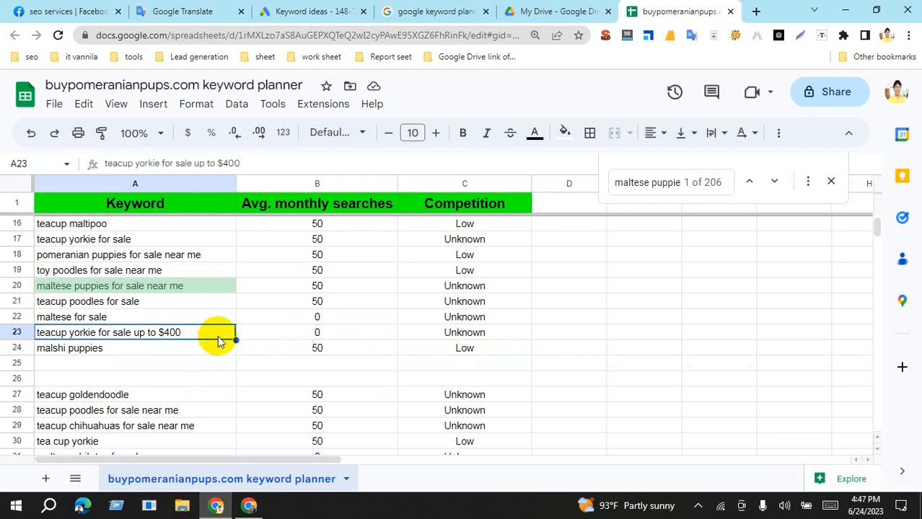
left_click(437, 334)
left_click(20, 332)
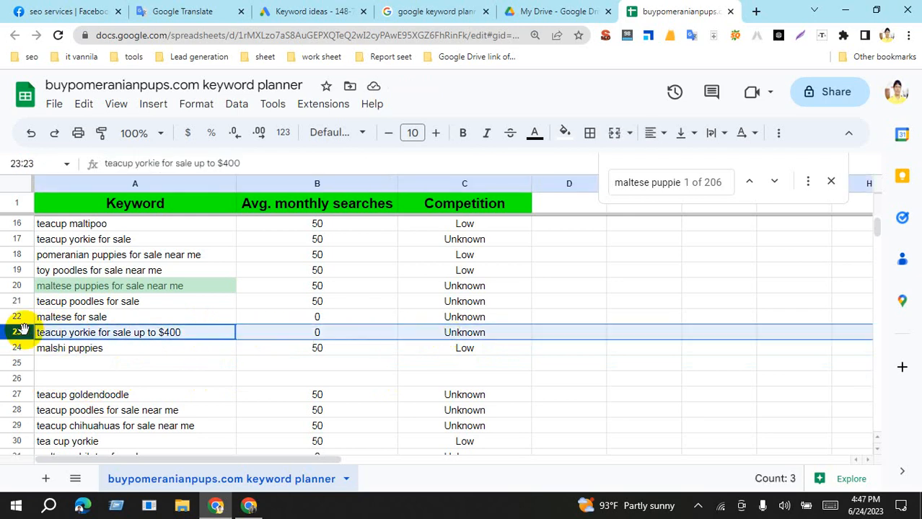
key("Delete")
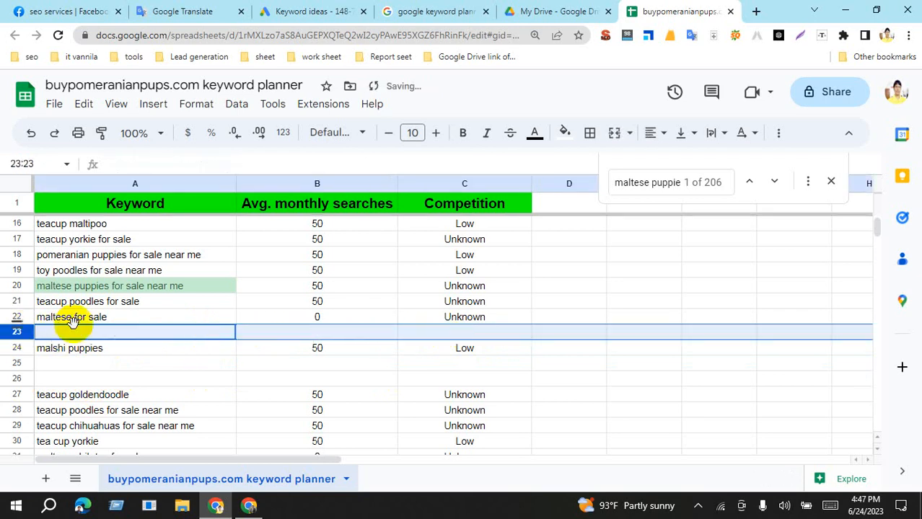
- Review the keywords in rows 12 to 22, including the monthly searches for "maltese for sale"
left_click(160, 313)
scroll(402, 345, "down", 1)
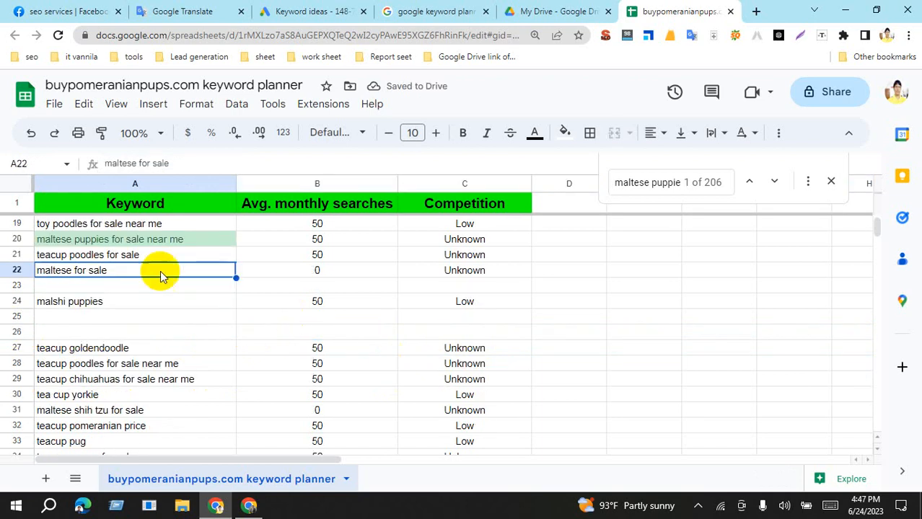
left_click(274, 269)
left_click(120, 271)
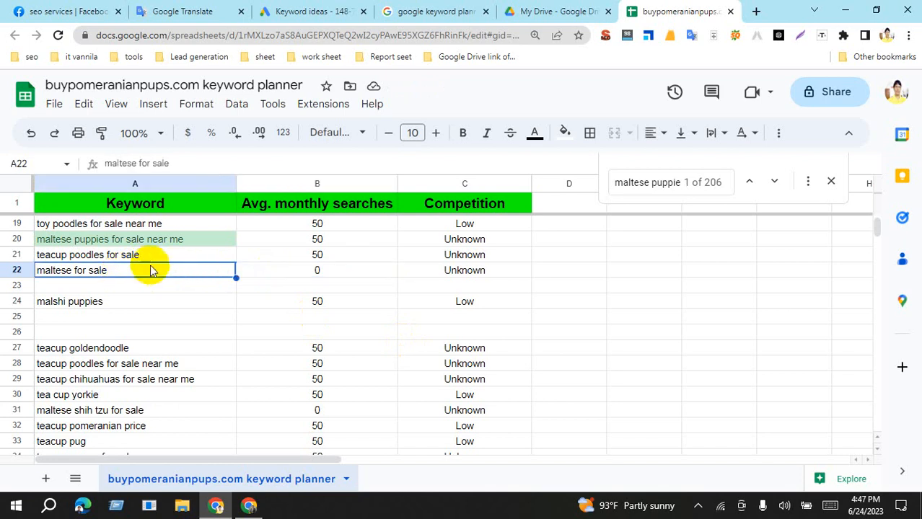
left_click(153, 257)
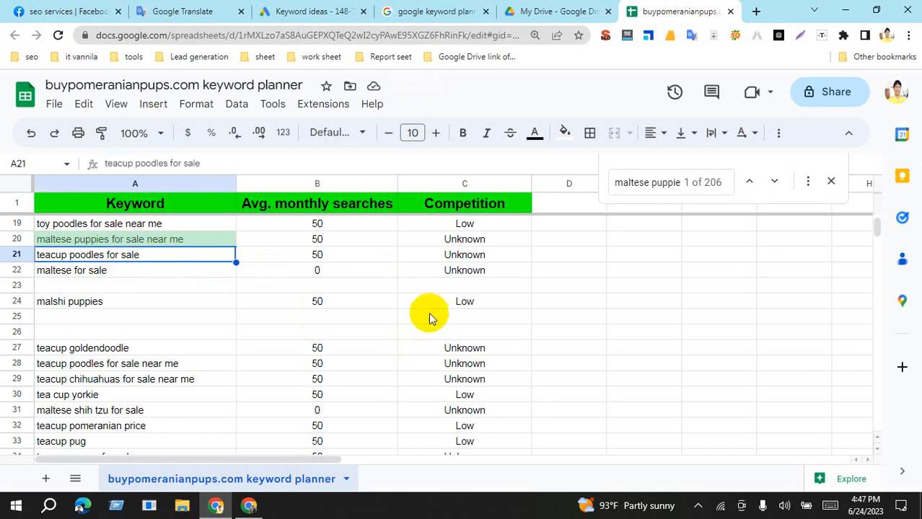
scroll(303, 363, "up", 2)
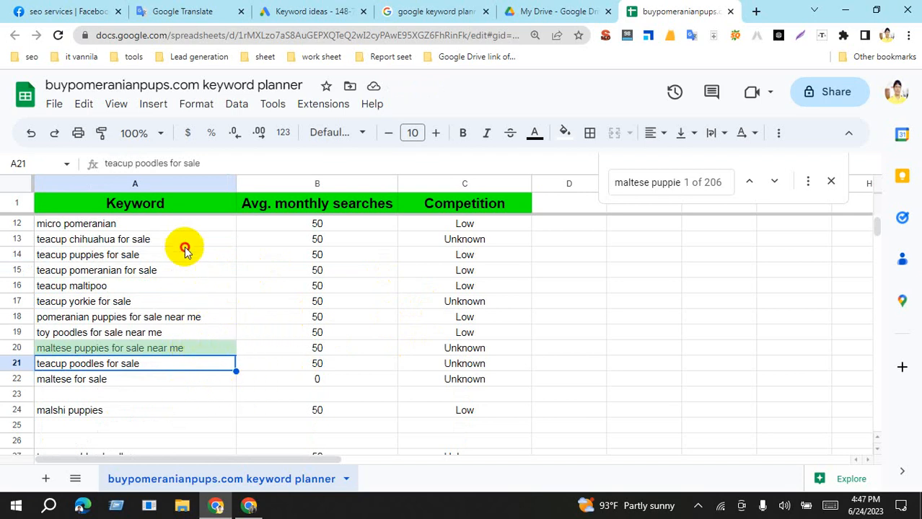
left_click_drag(185, 249, 186, 274)
left_click(159, 301)
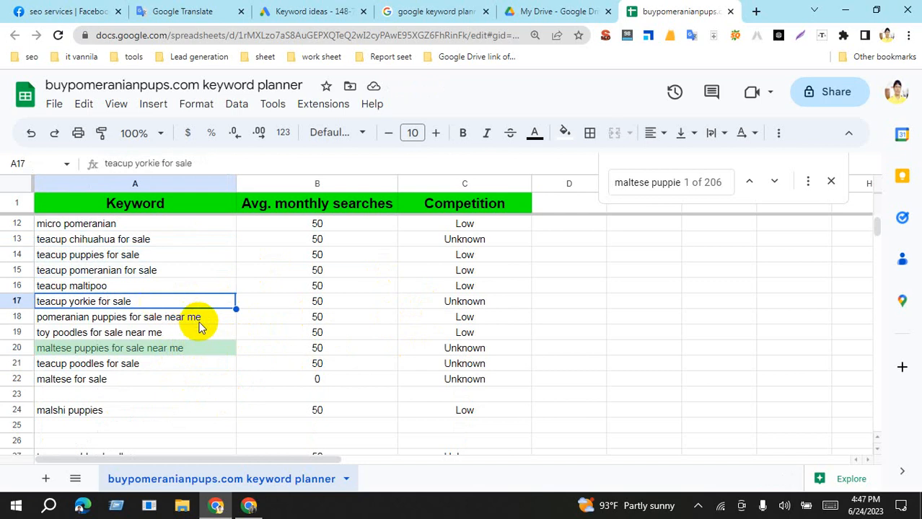
left_click(199, 321)
left_click(196, 362)
- Look through the keywords, monthly searches and competition further down the list to about row 172
scroll(212, 365, "down", 6)
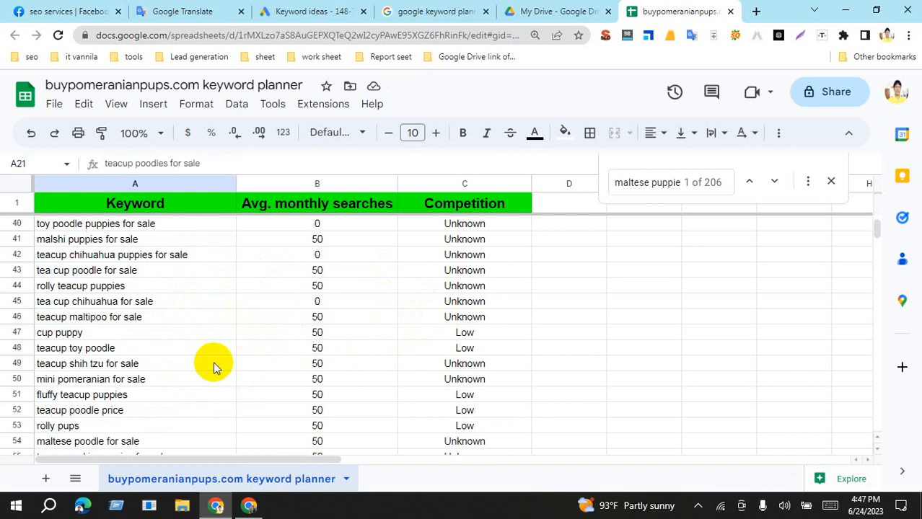
scroll(213, 364, "down", 5)
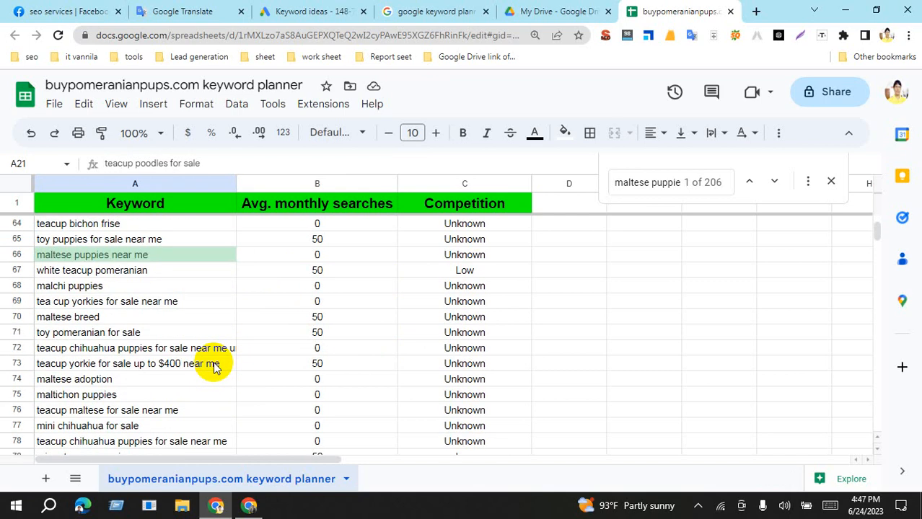
scroll(214, 367, "down", 6)
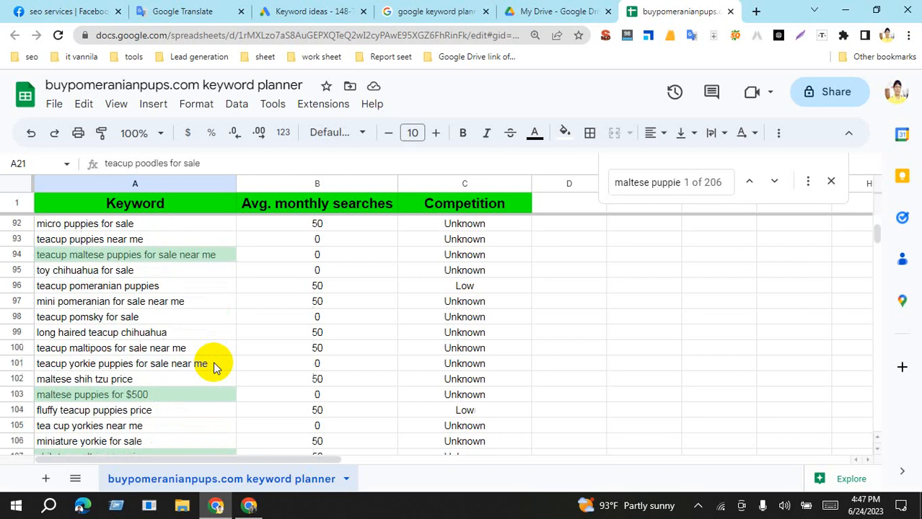
scroll(213, 366, "down", 2)
scroll(213, 366, "down", 9)
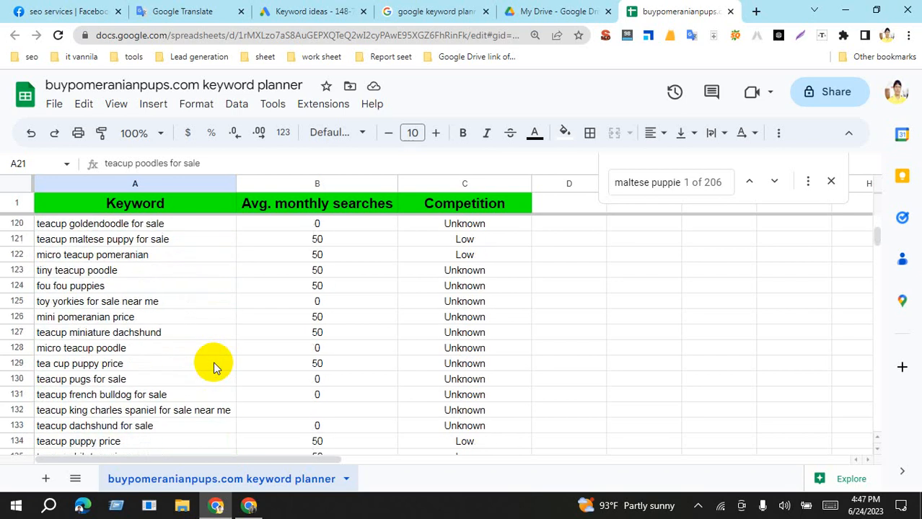
scroll(213, 366, "down", 8)
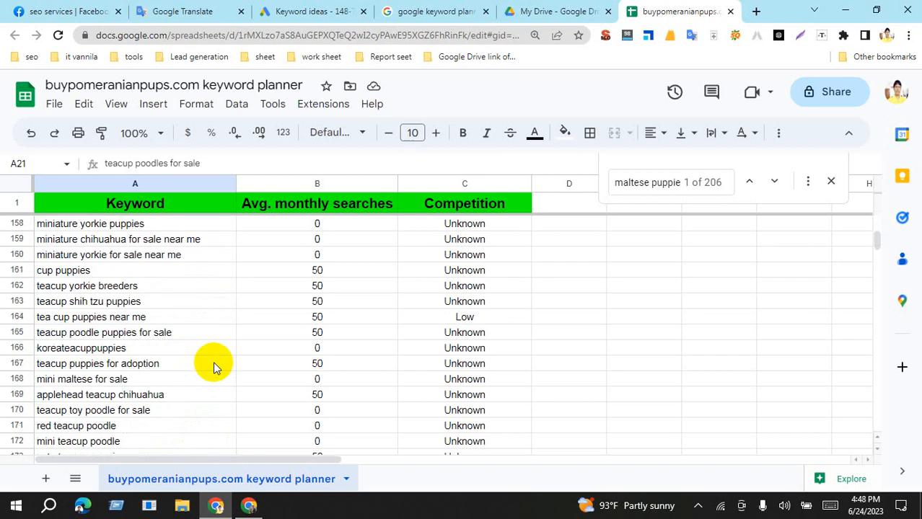
- Look through the keywords and their monthly searches from row 158 down to about row 300
scroll(214, 366, "down", 6)
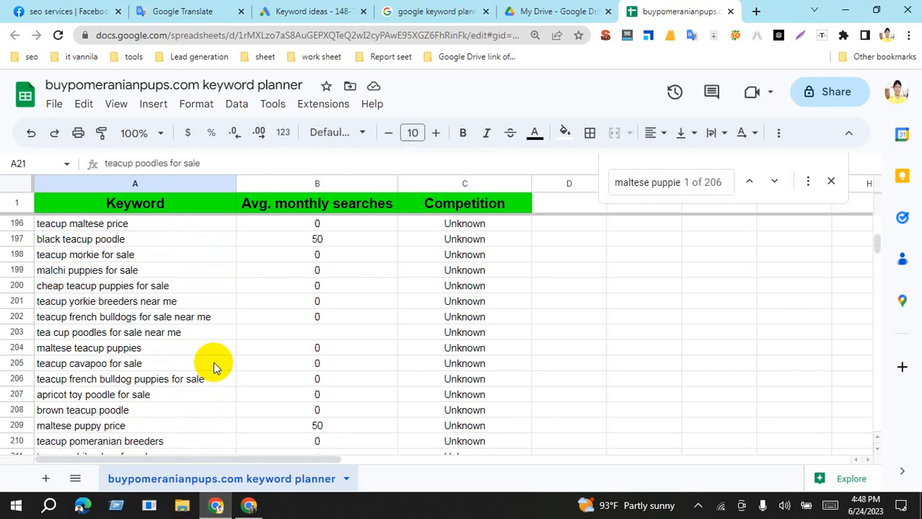
scroll(214, 366, "down", 5)
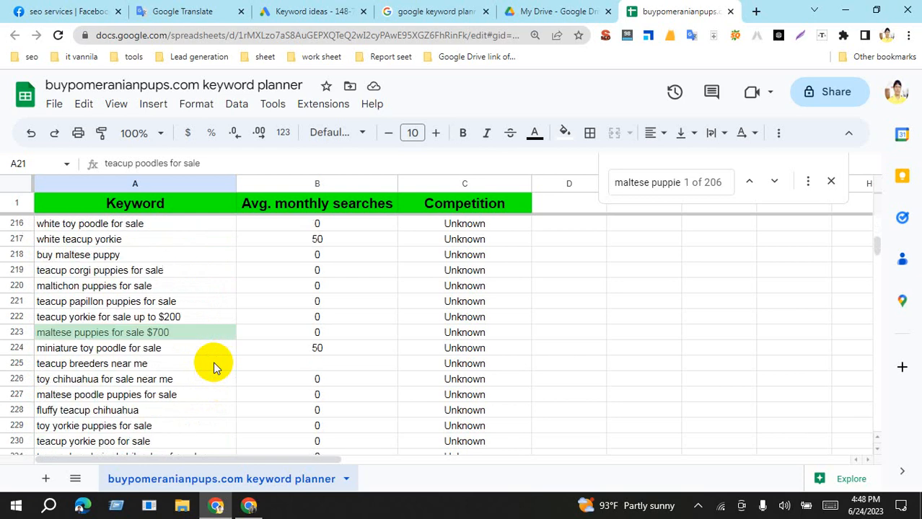
scroll(216, 364, "down", 5)
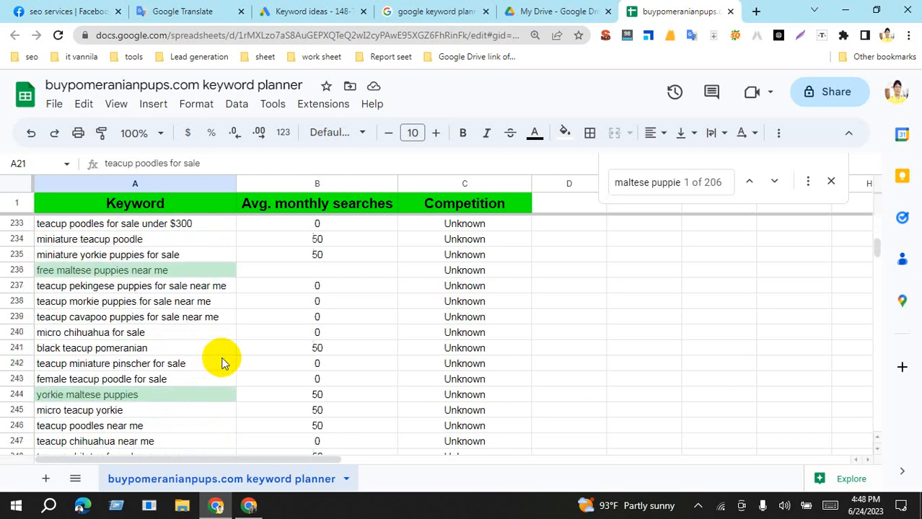
scroll(222, 362, "down", 7)
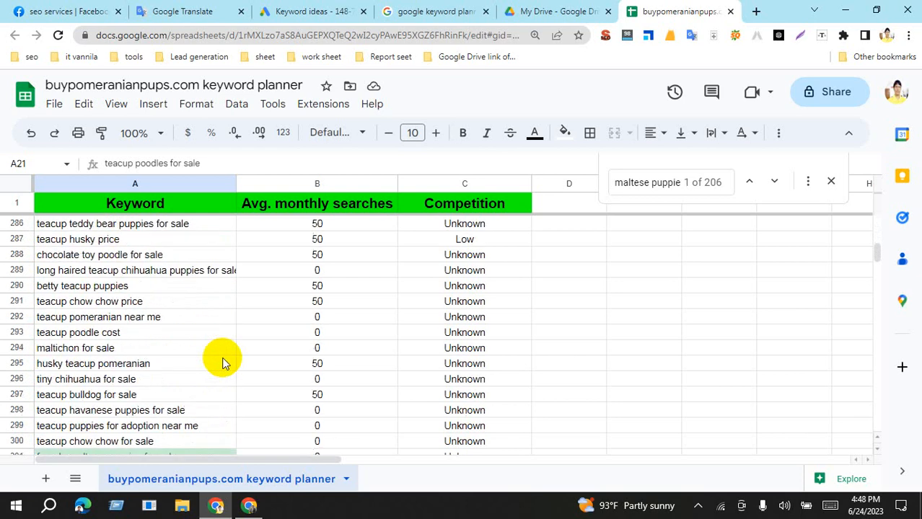
- Search the sheet for "for sale" and look through the matching keywords down to about row 204
key("ctrl+f")
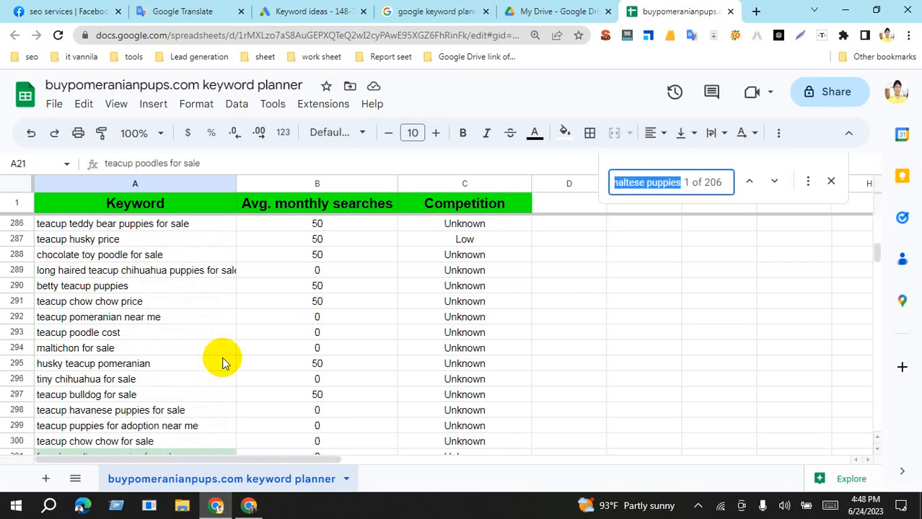
type("for sal")
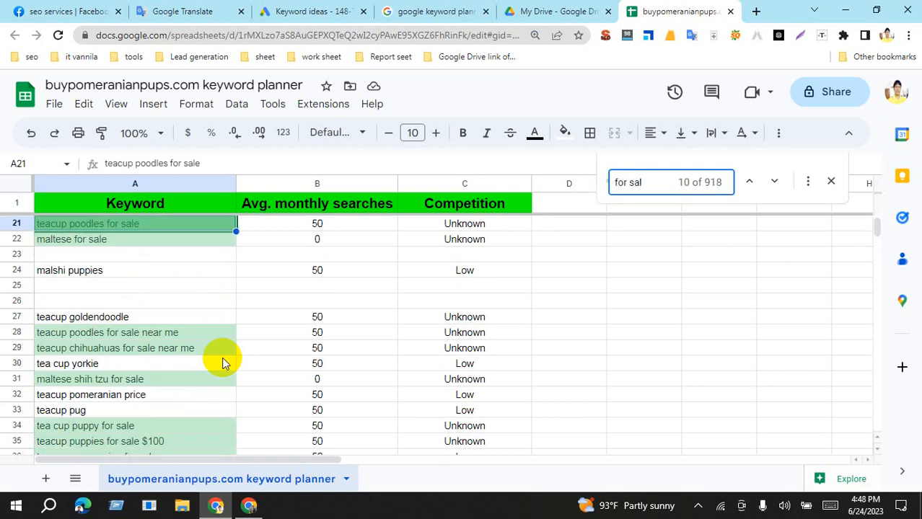
type("e")
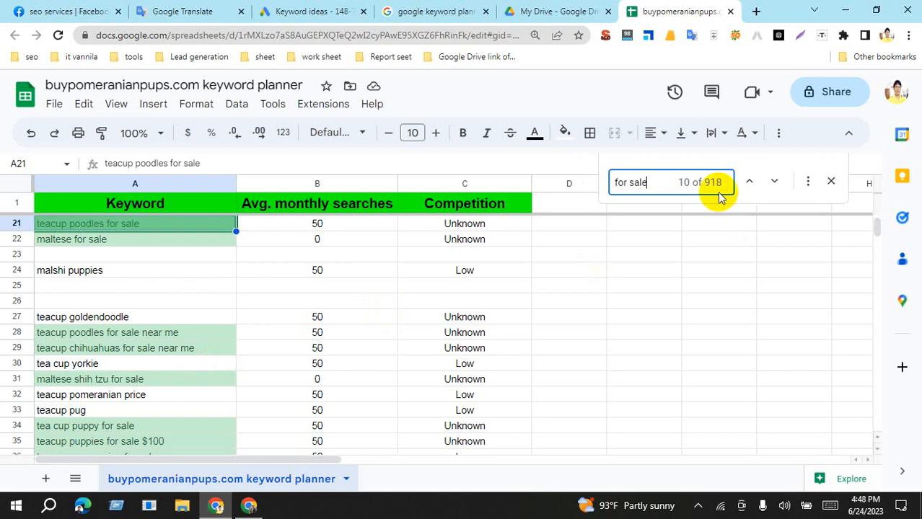
scroll(260, 347, "down", 20)
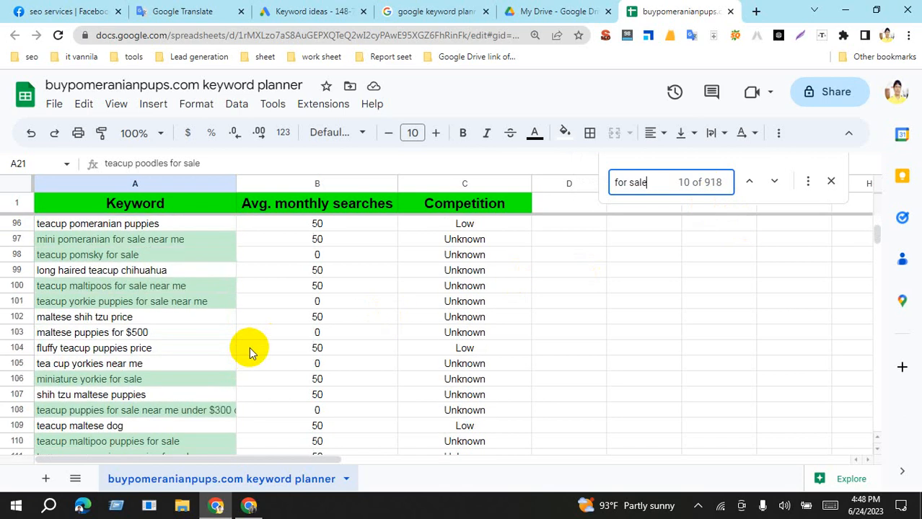
scroll(249, 352, "down", 15)
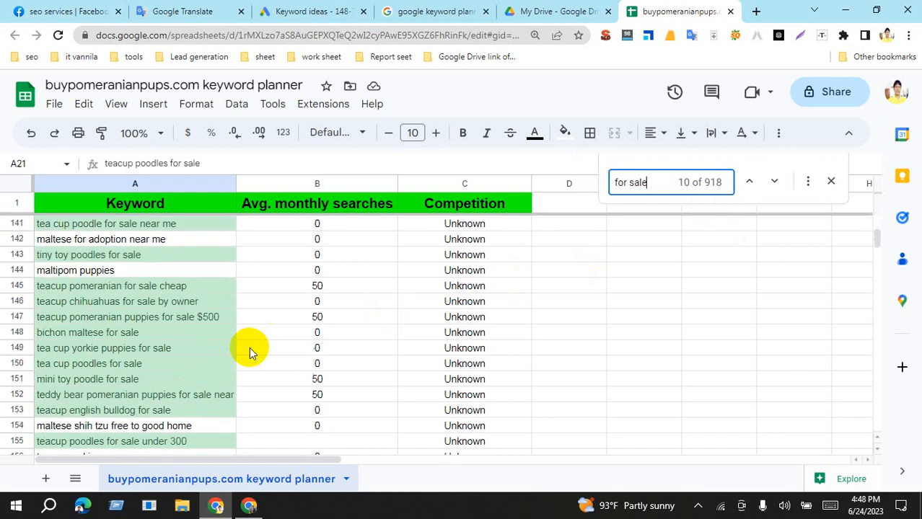
scroll(250, 351, "down", 5)
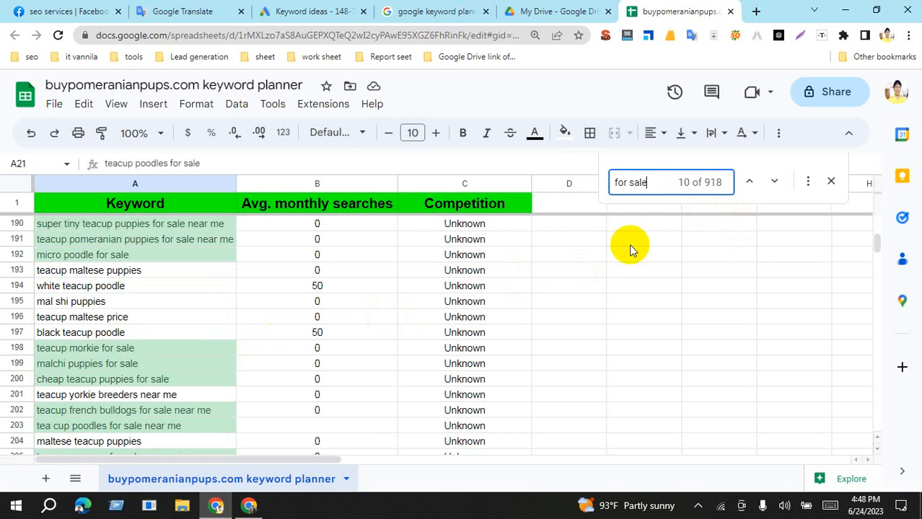
- Search the sheet for "$" and look for keywords containing a price down to about row 248
left_click_drag(654, 182, 590, 195)
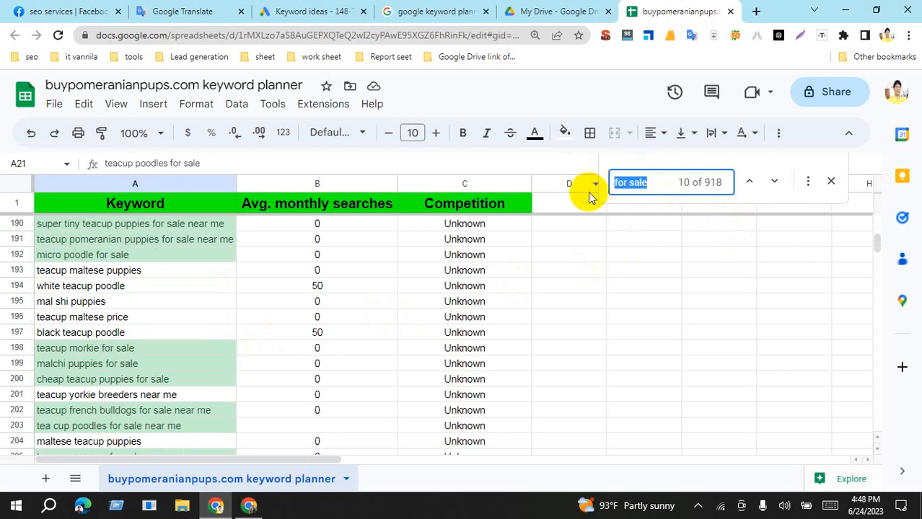
type("$")
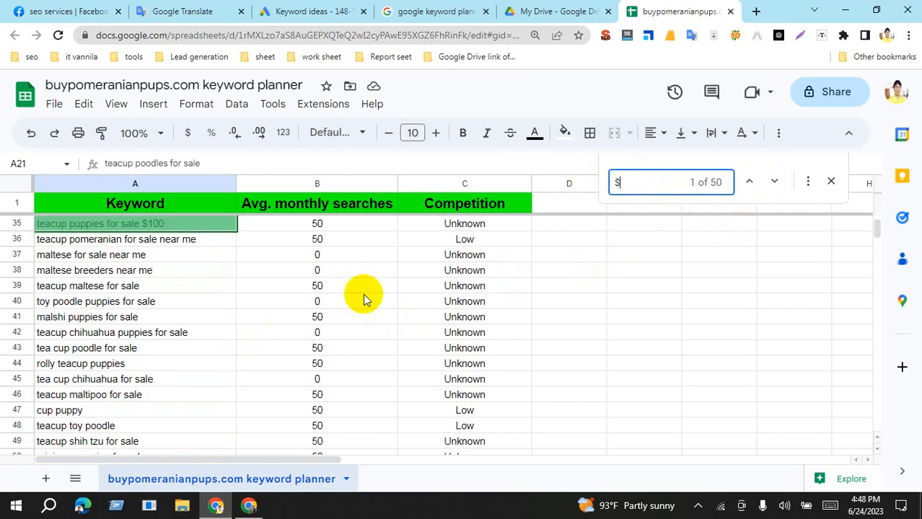
scroll(205, 328, "down", 7)
scroll(206, 328, "down", 20)
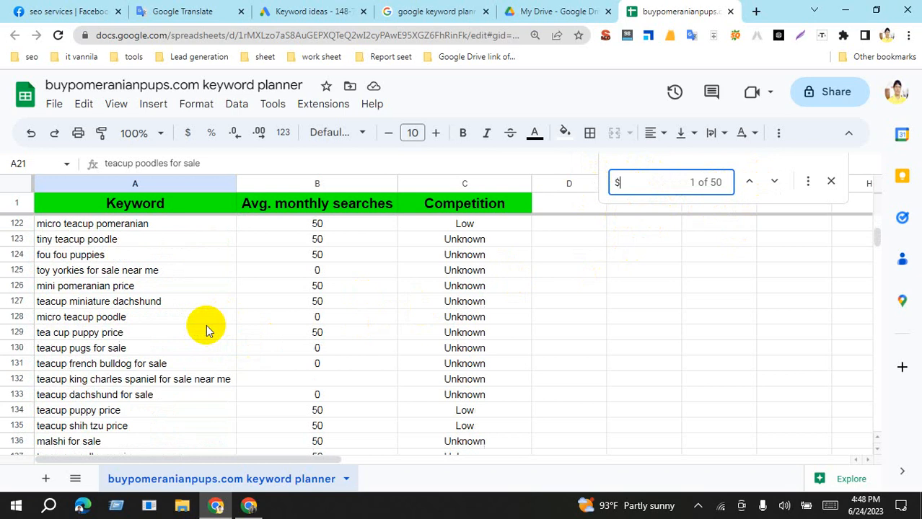
scroll(206, 328, "down", 9)
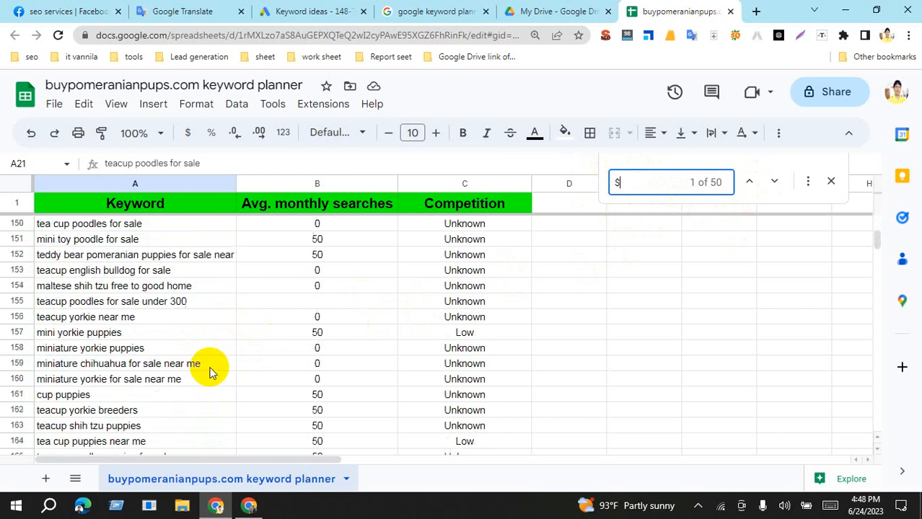
scroll(209, 371, "down", 20)
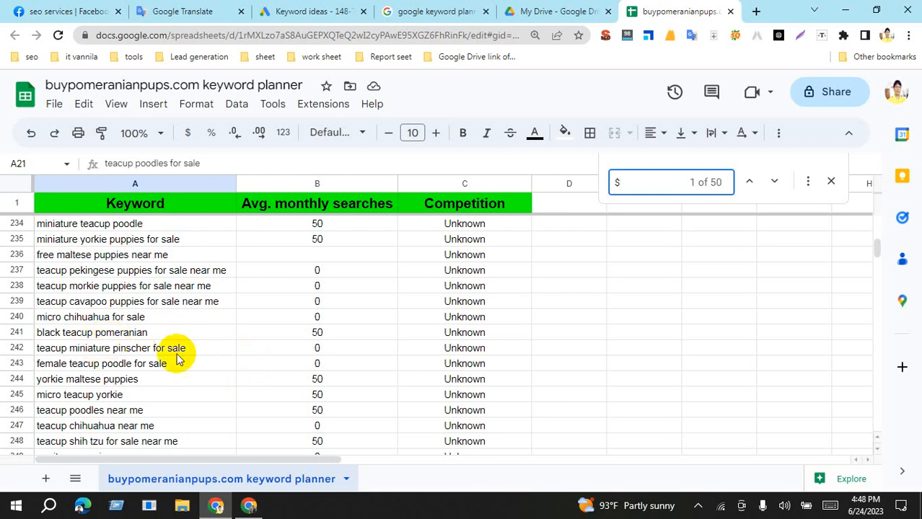
- Add a new sheet to the spreadsheet and name it "Selection keyword"
left_click(45, 478)
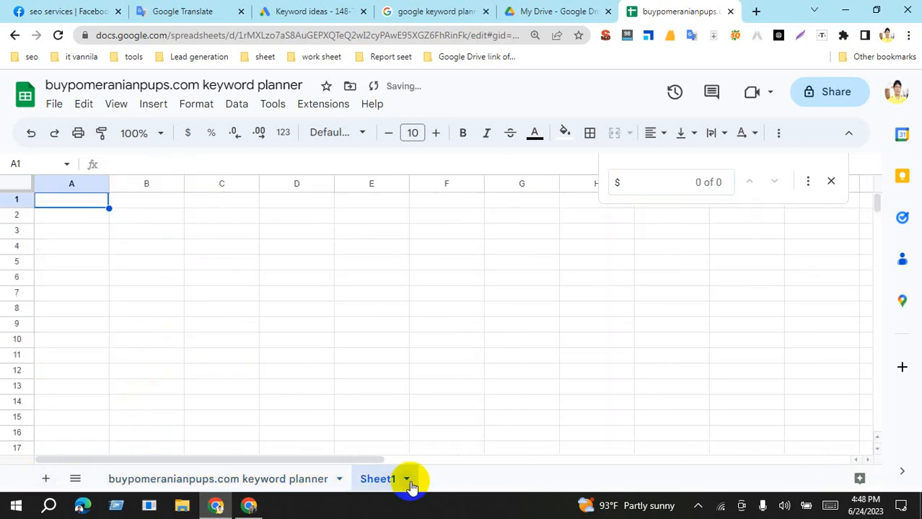
left_click(409, 482)
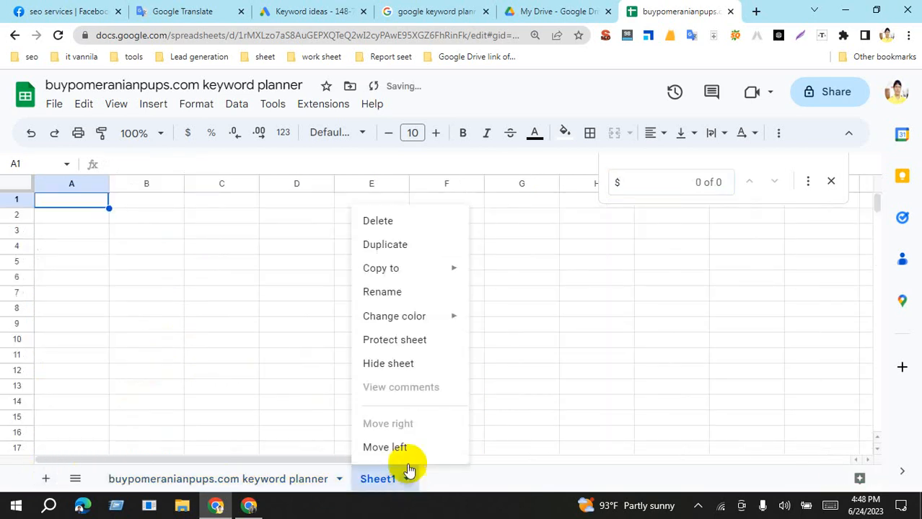
left_click(389, 292)
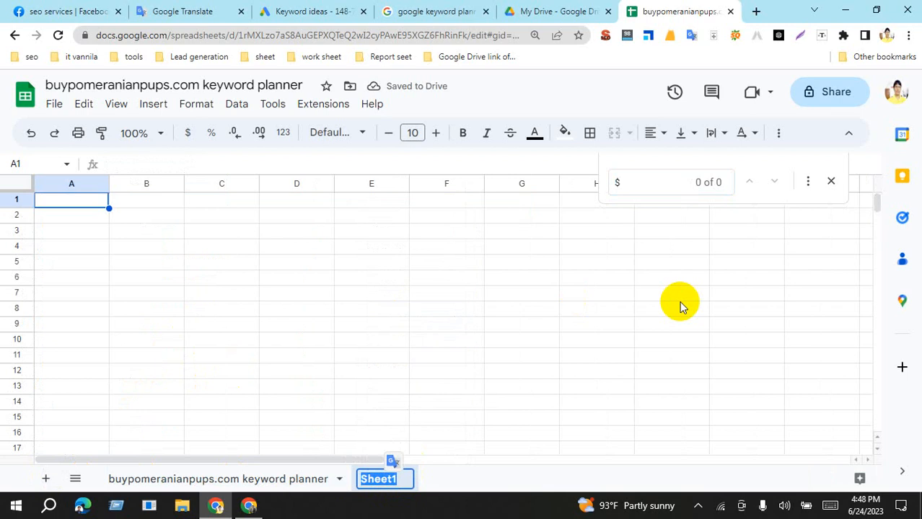
type("Se")
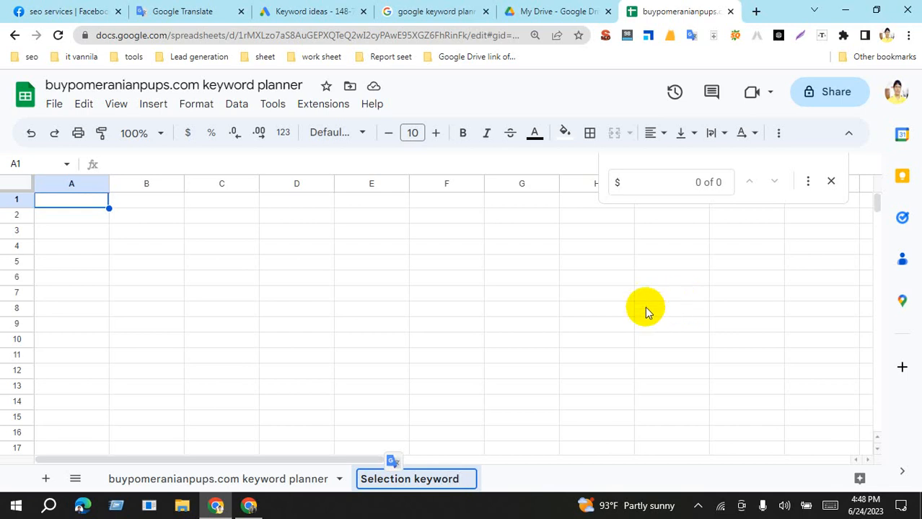
left_click(647, 313)
left_click(80, 218)
left_click(180, 220)
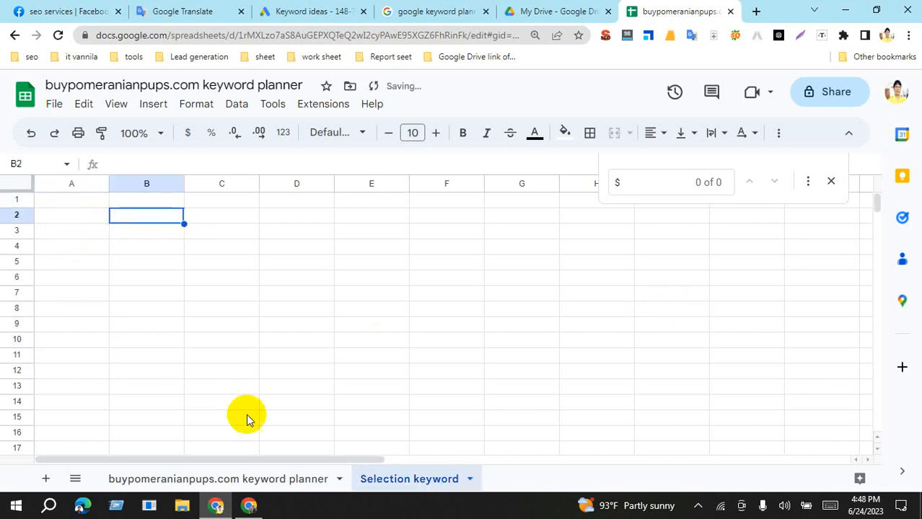
- Copy the header row of the buypomeranianpups.com keyword planner sheet into row 1 of the Selection keyword sheet
left_click(231, 478)
left_click(10, 202)
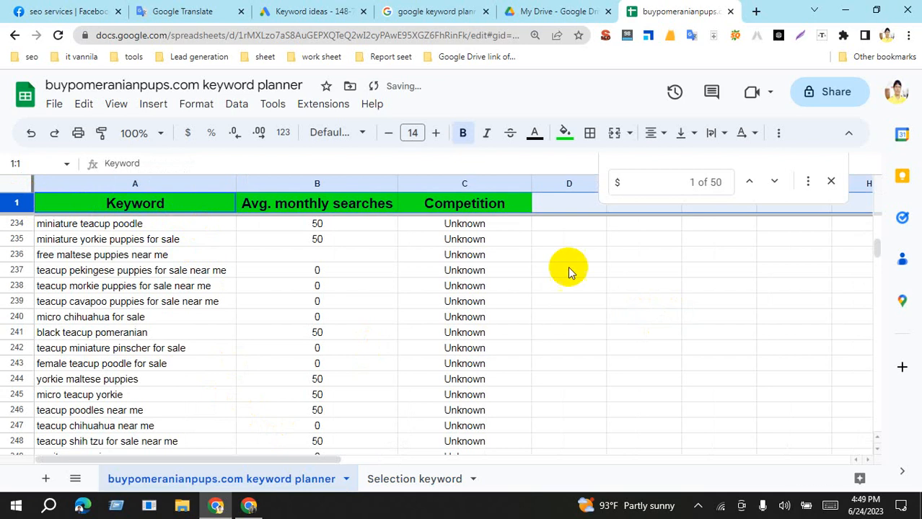
left_click(419, 479)
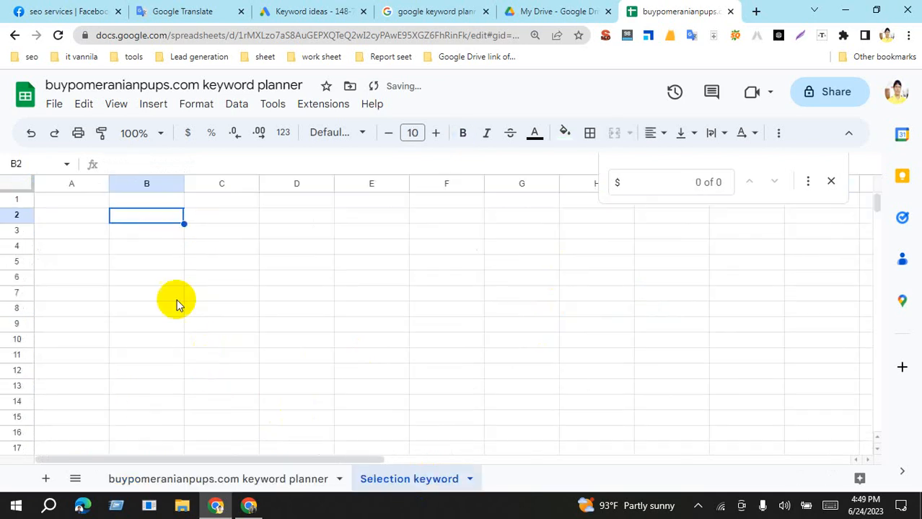
left_click(74, 202)
key("ctrl+v")
left_click(505, 251)
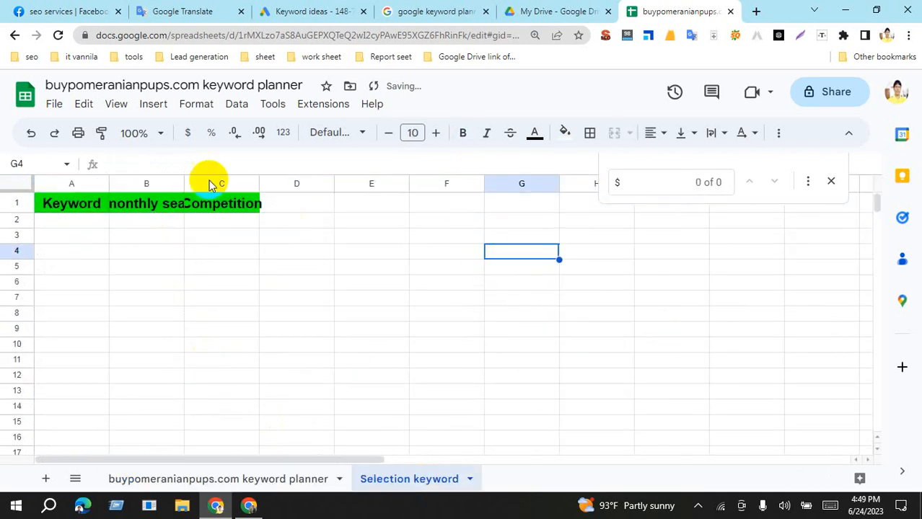
- Widen columns A, B and C so the Keyword, Avg. monthly searches and Competition headers fit, and close the search bar
left_click_drag(184, 180, 308, 180)
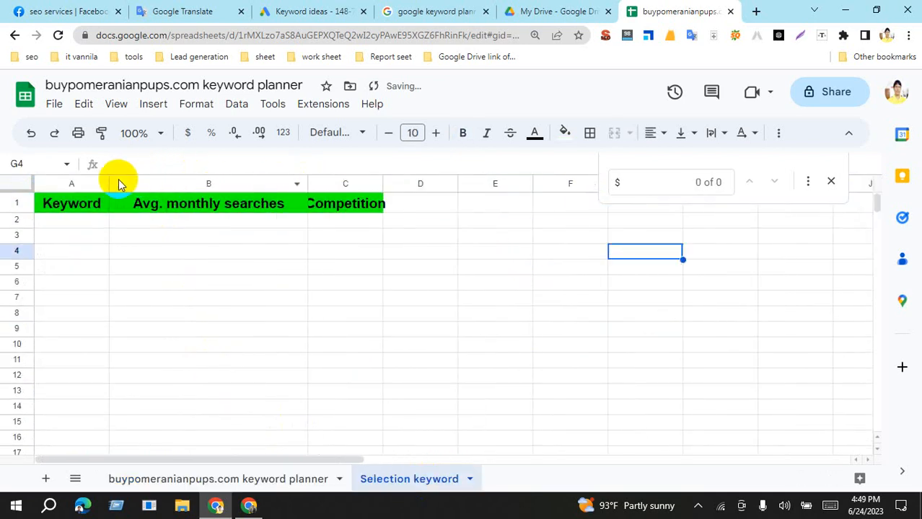
left_click_drag(109, 181, 291, 182)
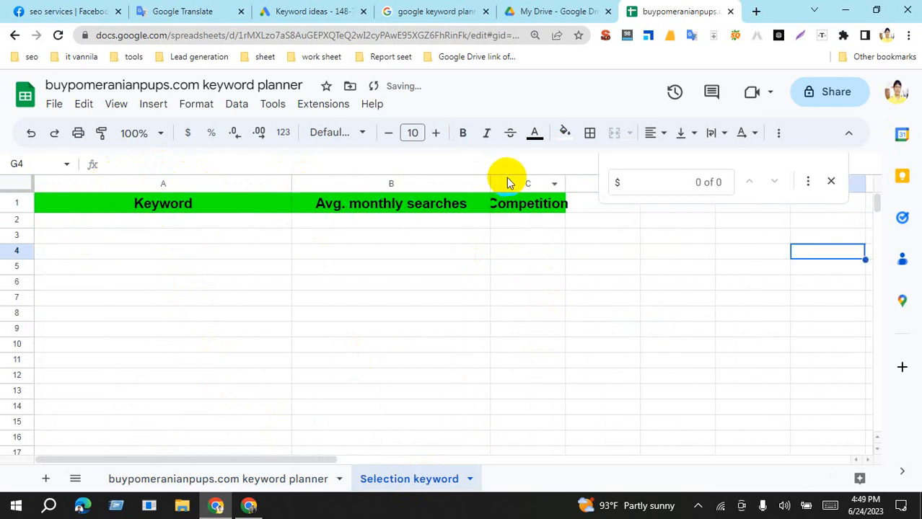
left_click(832, 182)
left_click_drag(564, 182, 612, 182)
left_click(346, 207)
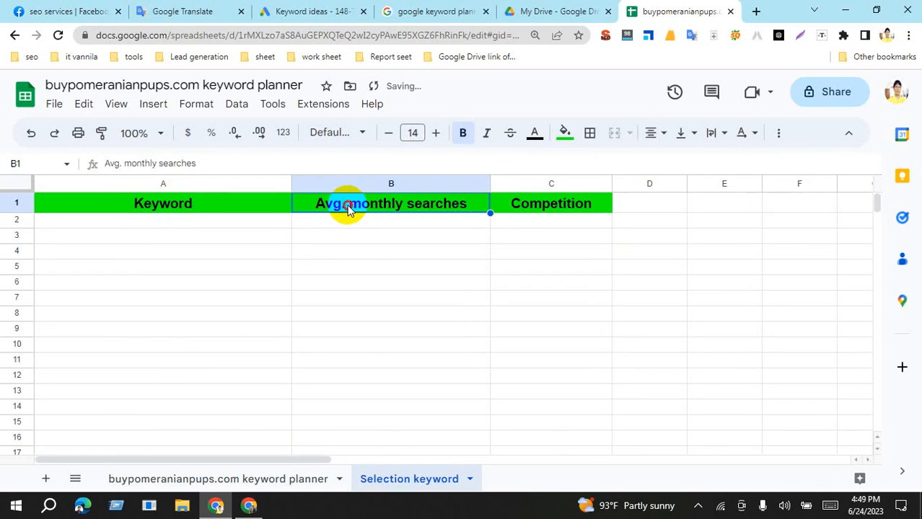
left_click(444, 221)
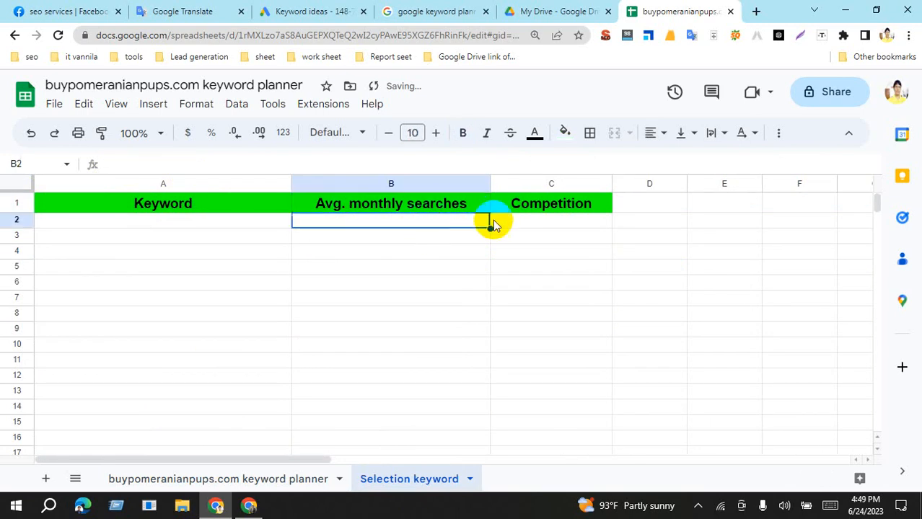
left_click(553, 223)
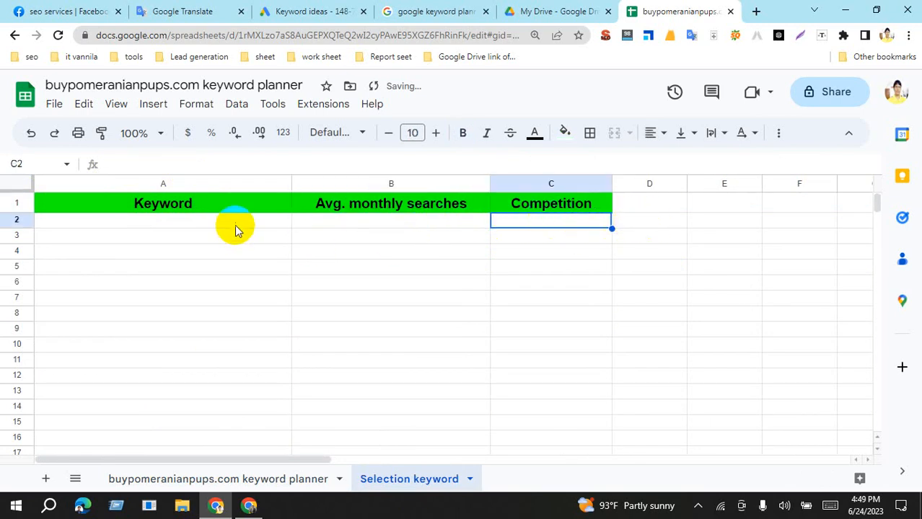
left_click(287, 234)
left_click(391, 256)
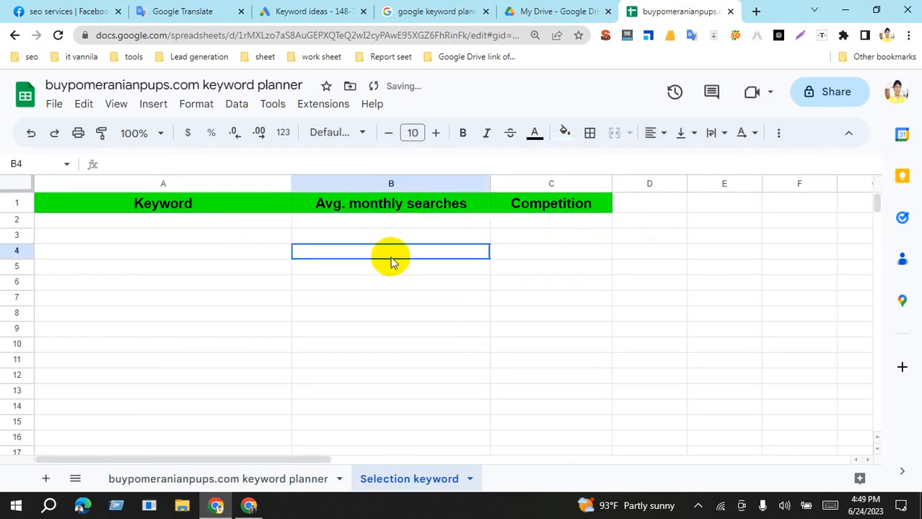
left_click(242, 479)
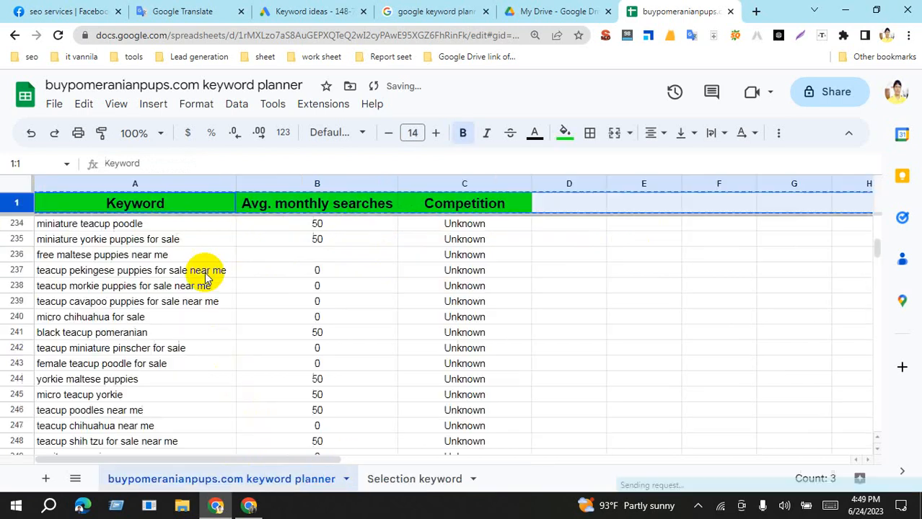
left_click(437, 479)
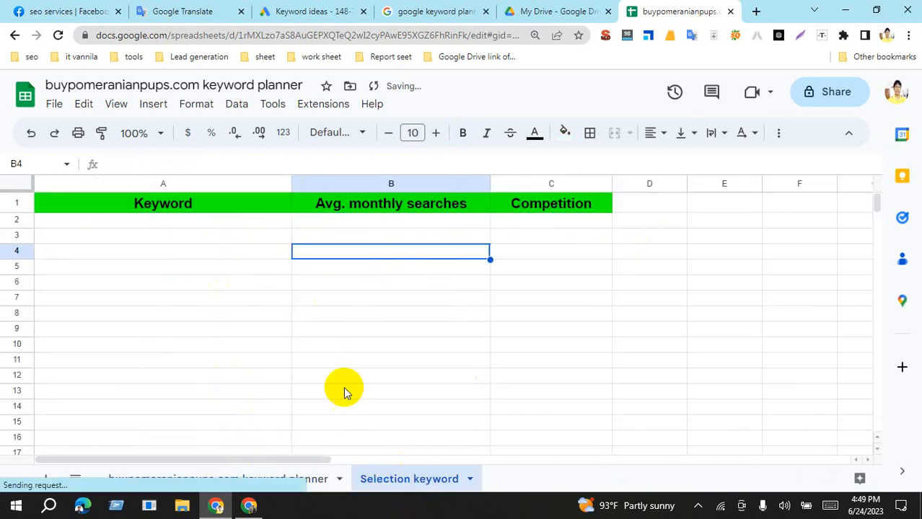
left_click(195, 225)
left_click(200, 249)
left_click(209, 281)
left_click(196, 235)
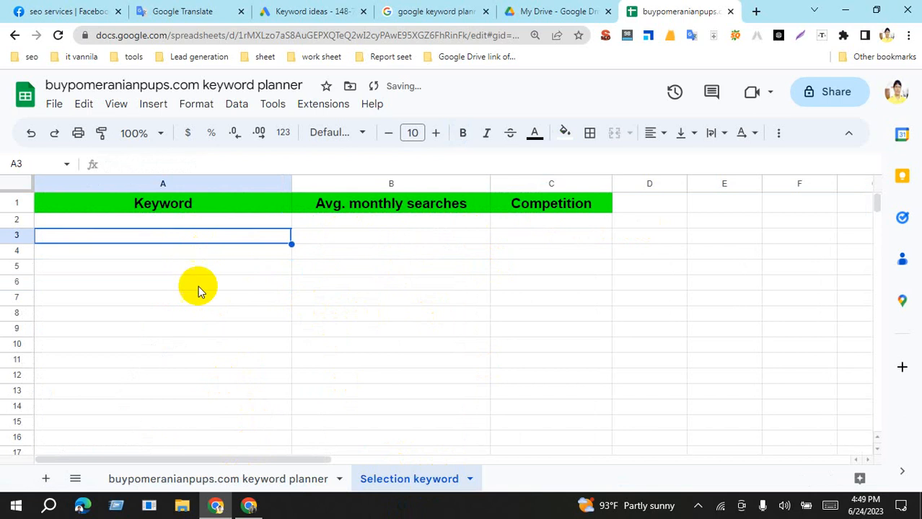
left_click(198, 286)
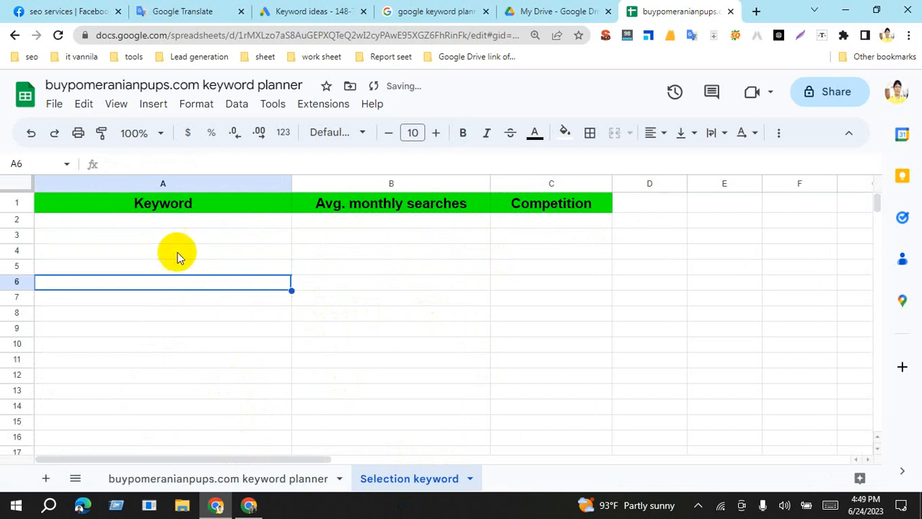
left_click(186, 222)
left_click(195, 250)
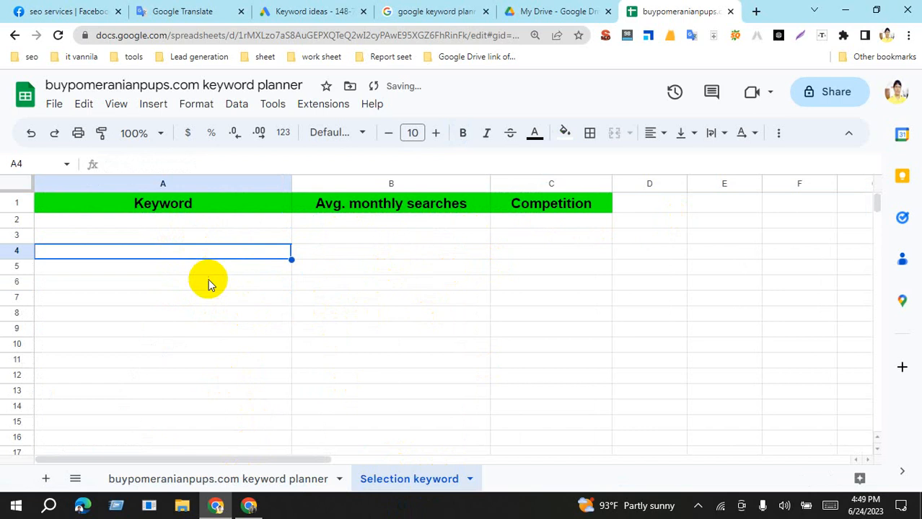
left_click(208, 283)
- Try to share the keyword planner spreadsheet and dismiss the sharing dialog
left_click(847, 100)
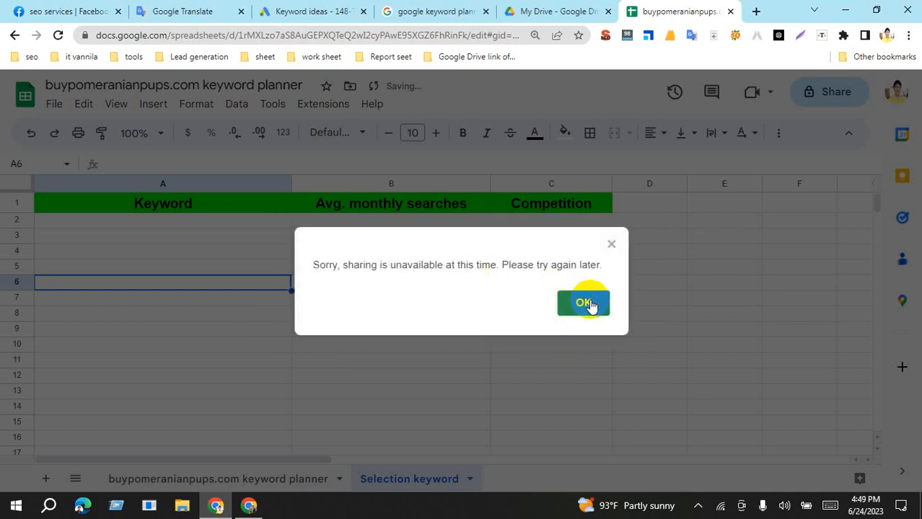
left_click(589, 303)
left_click(553, 299)
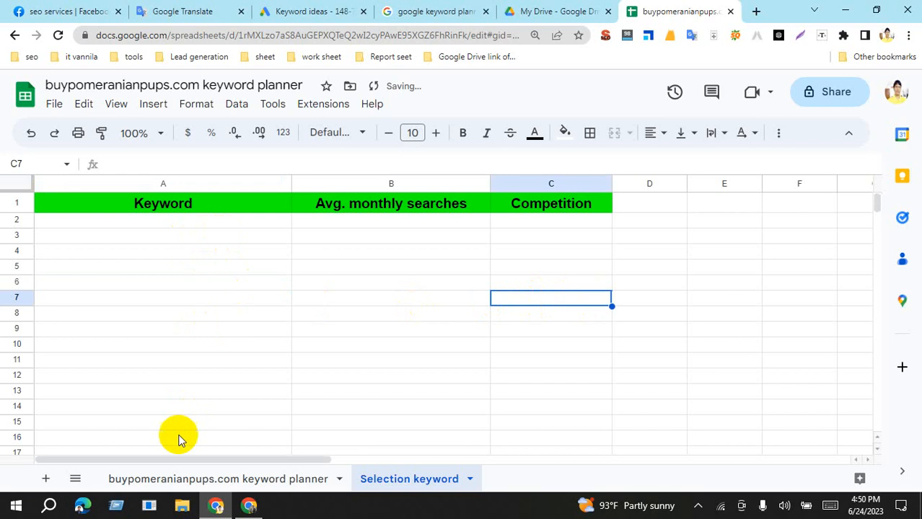
left_click(180, 479)
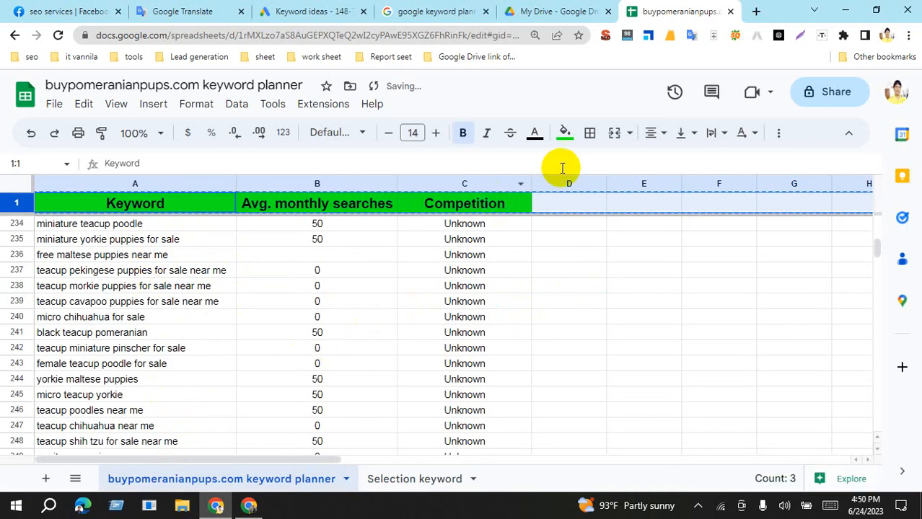
left_click(393, 478)
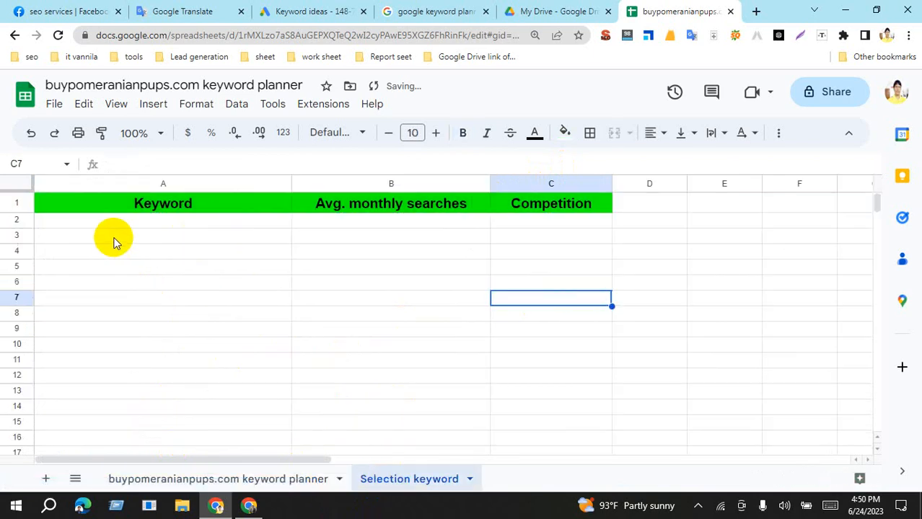
left_click(113, 242)
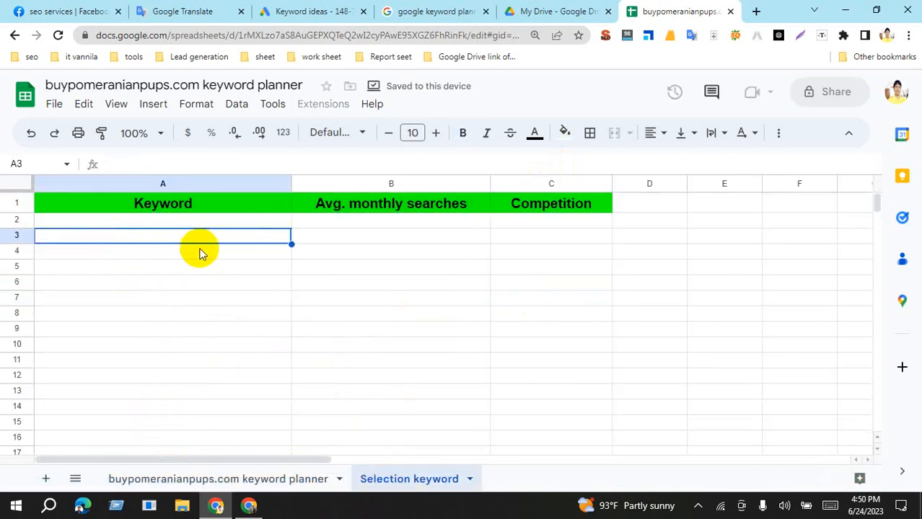
left_click(187, 313)
left_click(185, 424)
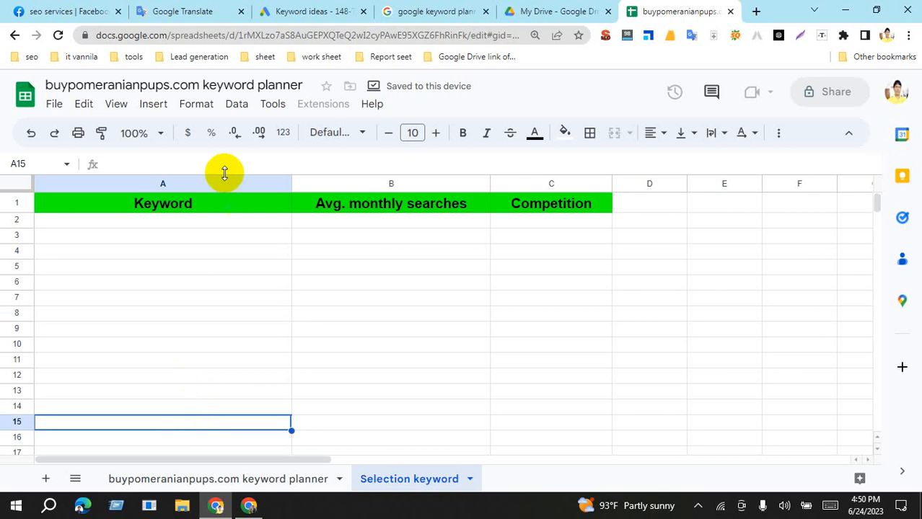
left_click(226, 233)
left_click(213, 329)
left_click(203, 441)
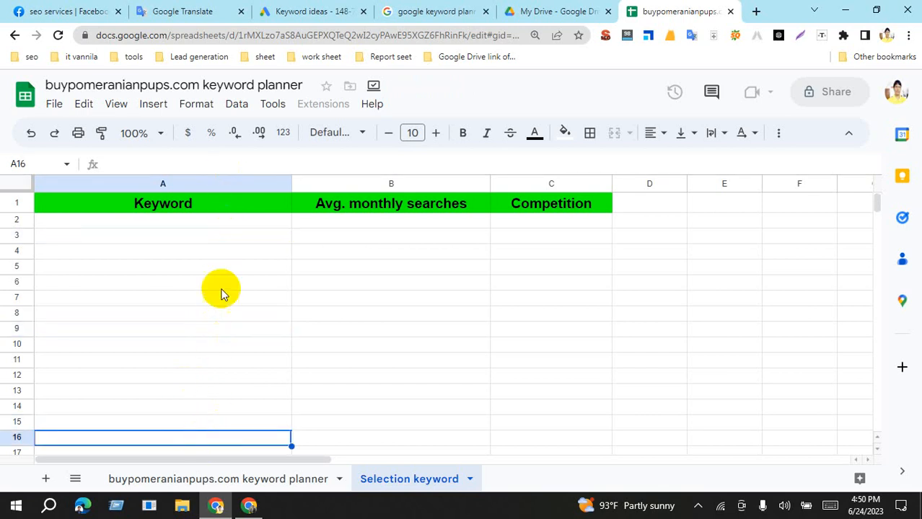
left_click(224, 238)
left_click(223, 332)
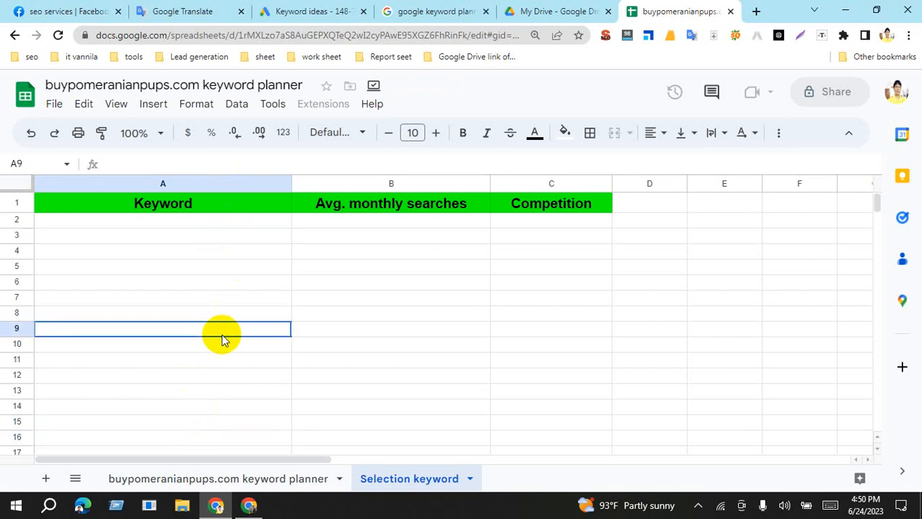
left_click(212, 427)
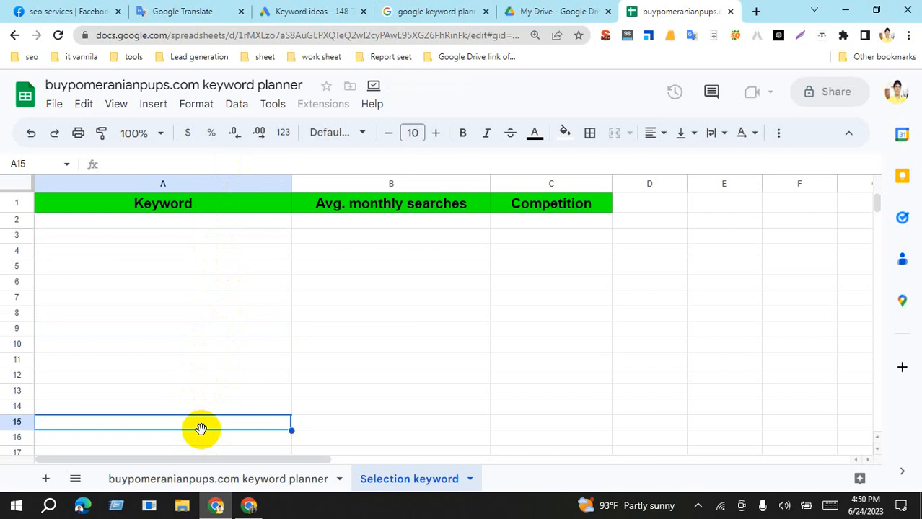
left_click(211, 235)
left_click(365, 236)
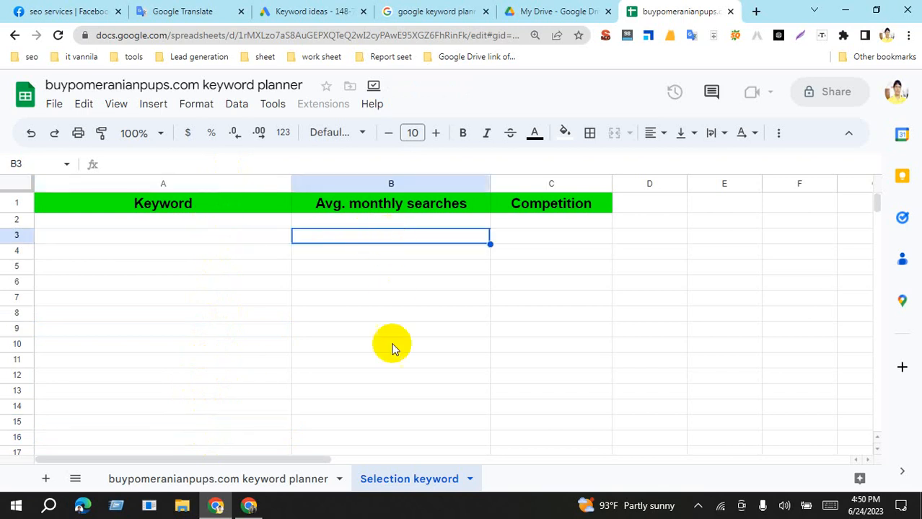
left_click(380, 372)
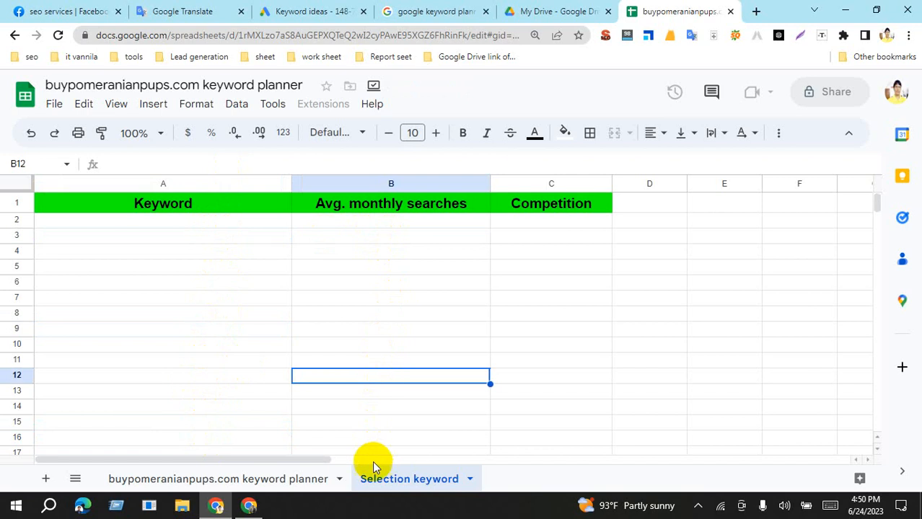
left_click(405, 233)
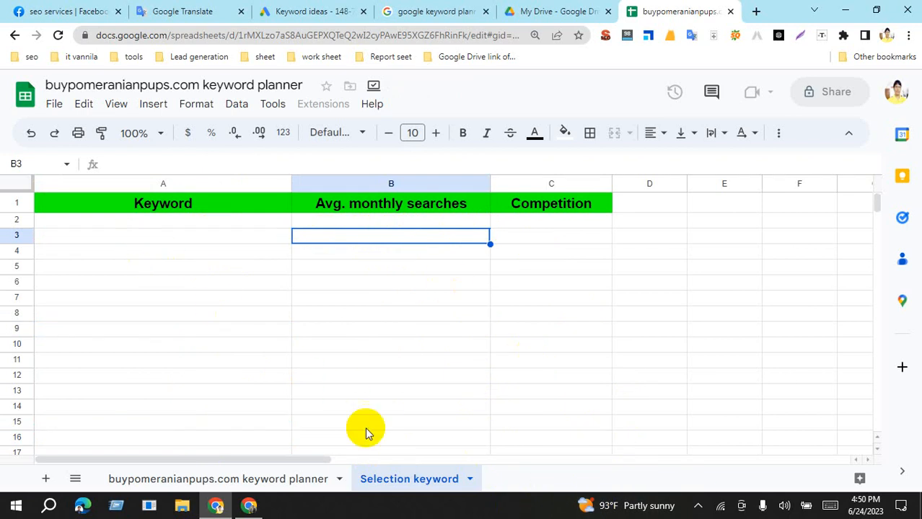
- Capture a 1091x547 area of the Selection keyword sheet with Lightshot and draw four red rectangles below the Keyword header
left_click(799, 35)
left_click_drag(137, 101, 873, 472)
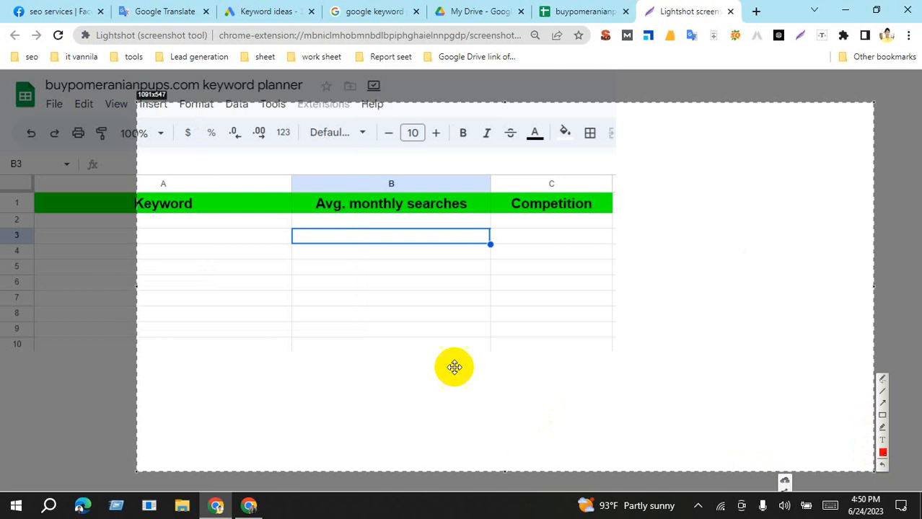
left_click(882, 416)
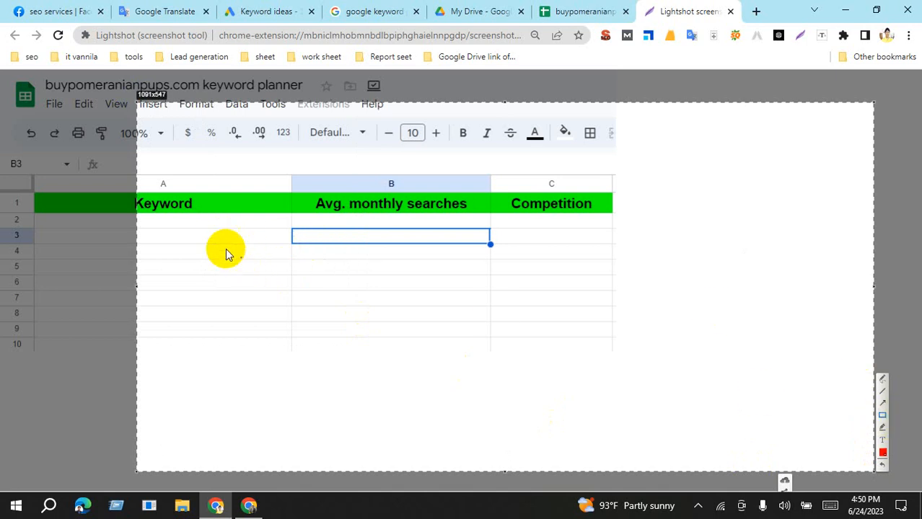
left_click_drag(211, 249, 267, 264)
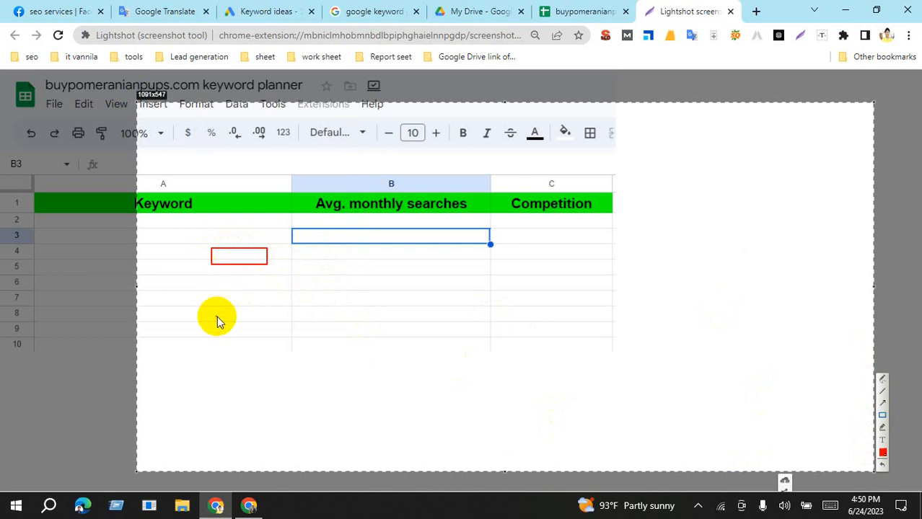
mouse_move(215, 327)
left_mouse_down()
mouse_move(232, 355)
mouse_move(292, 349)
left_mouse_up()
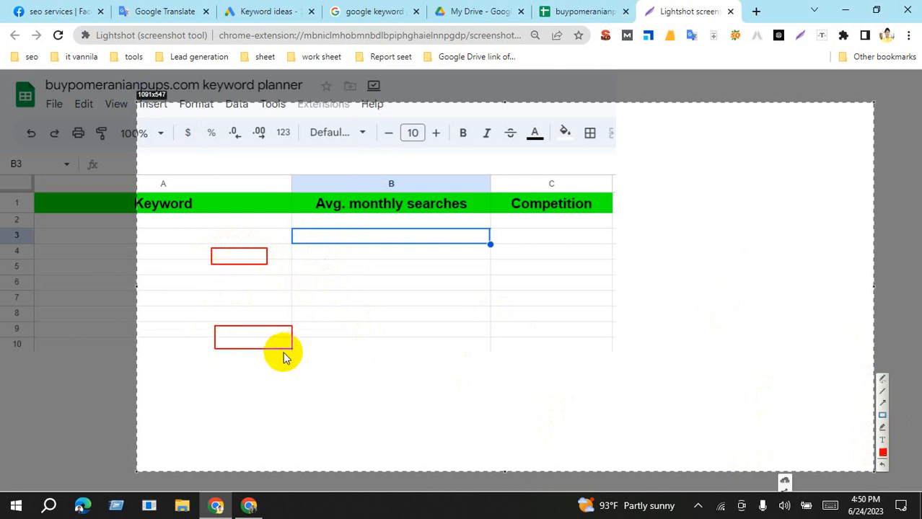
mouse_move(218, 394)
left_mouse_down()
mouse_move(280, 426)
mouse_move(302, 426)
left_mouse_up()
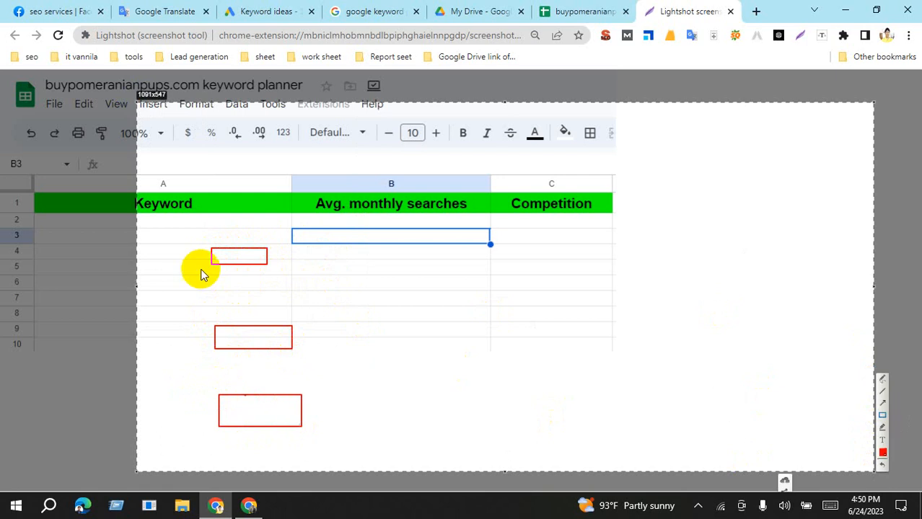
left_click_drag(153, 219, 203, 236)
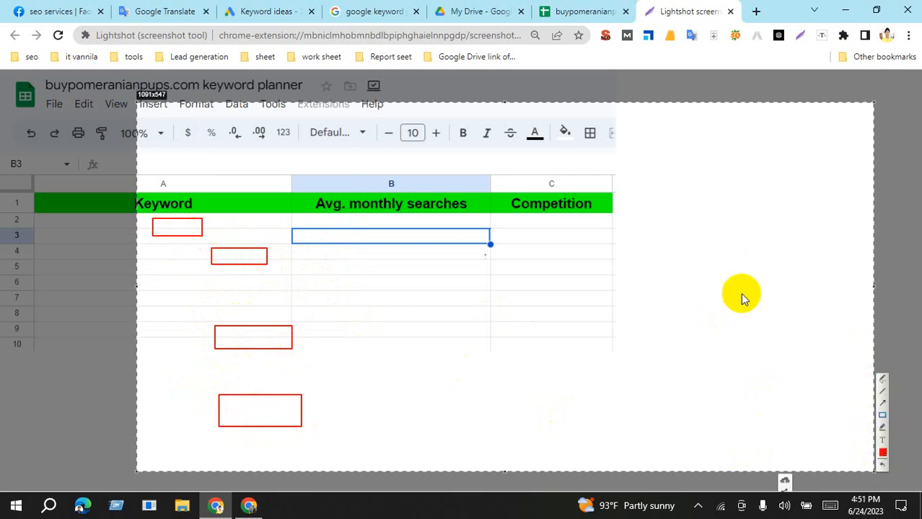
- Draw red arrows from the topmost rectangle to the three lower ones, plus one from the second rectangle into the Avg. monthly searches column
left_click(885, 405)
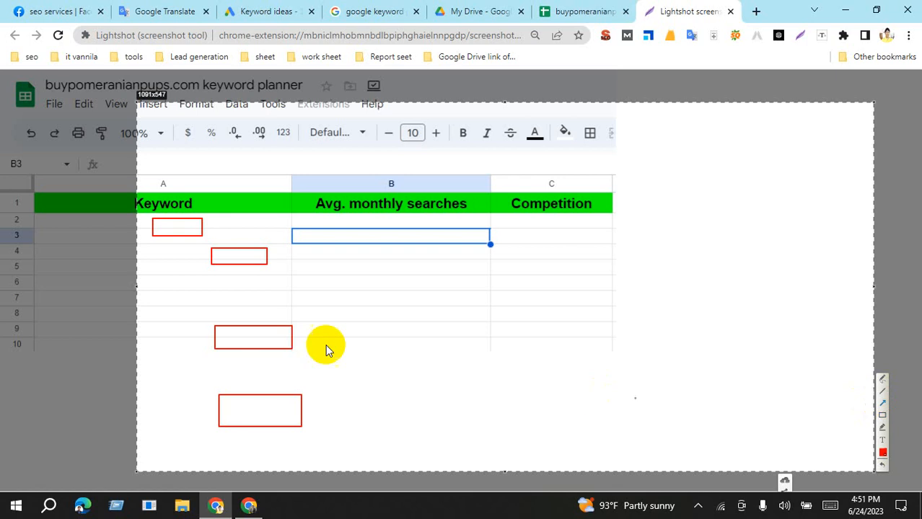
mouse_move(202, 236)
left_mouse_down()
mouse_move(212, 246)
mouse_move(221, 330)
left_mouse_up()
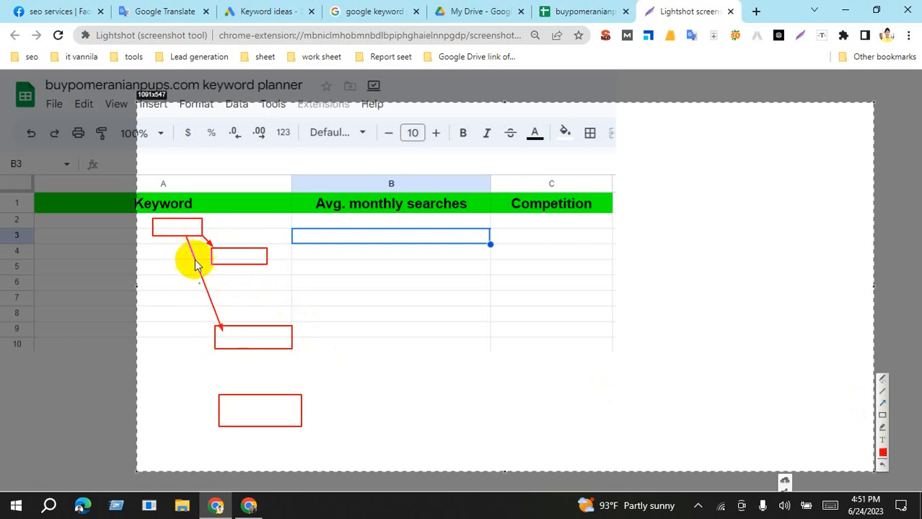
left_click_drag(185, 239, 193, 308)
left_click_drag(201, 350, 218, 401)
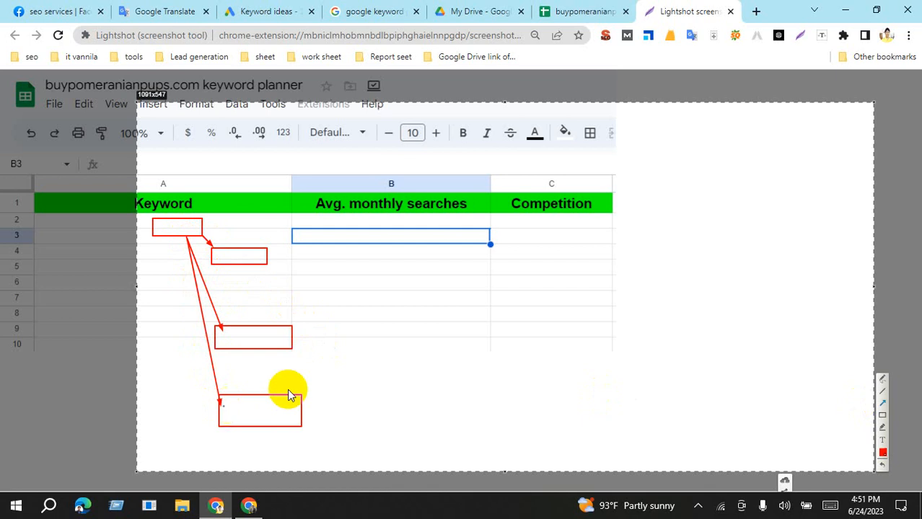
left_click_drag(267, 255, 334, 258)
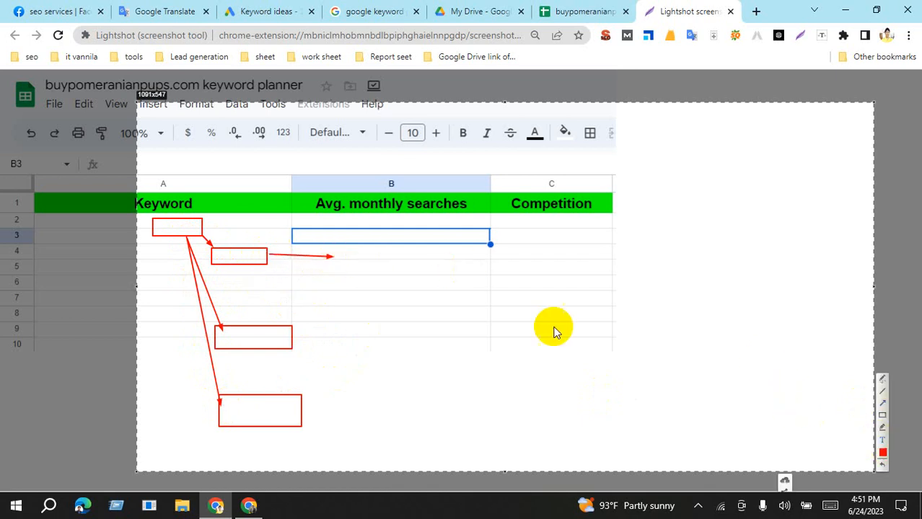
- Label each of the three lower rectangles with the text 10 and draw a yellow marker curly brace joining the labels
left_click(345, 257)
type("10")
left_click(305, 333)
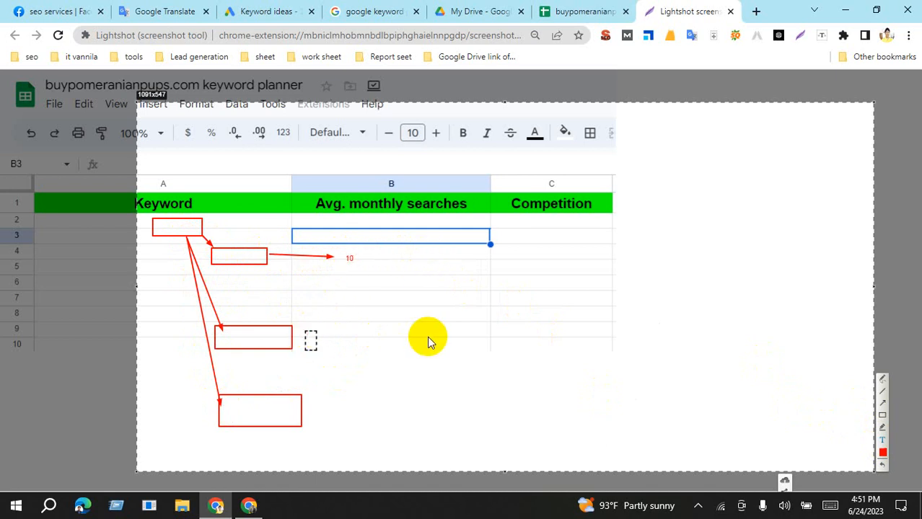
type("10")
left_click(330, 401)
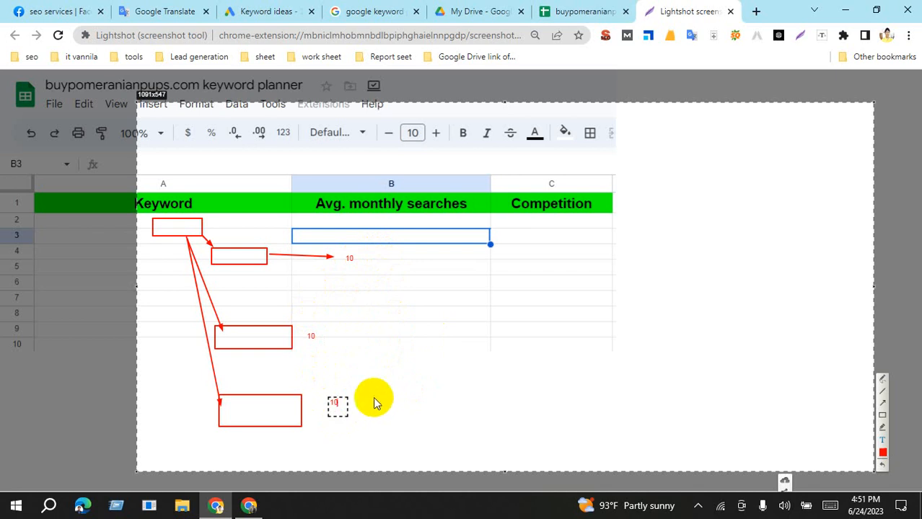
left_click(882, 427)
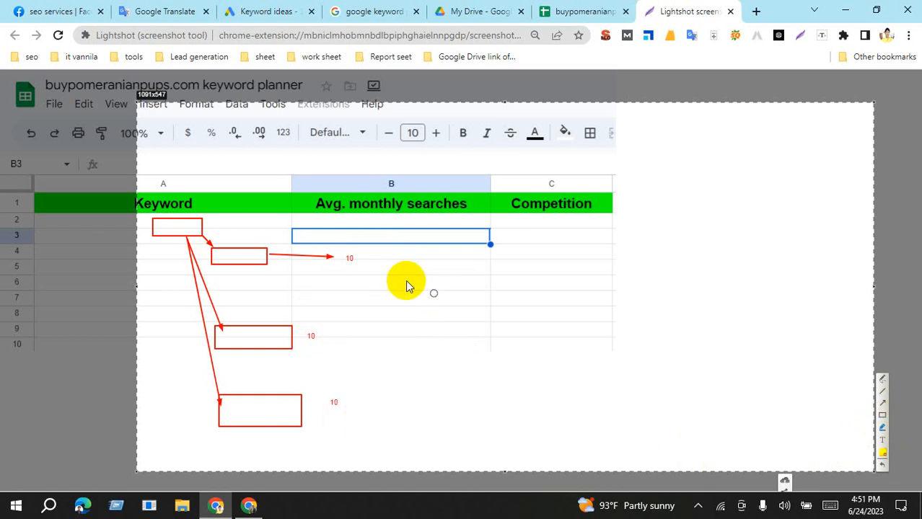
mouse_move(360, 260)
left_mouse_down()
mouse_move(367, 315)
mouse_move(325, 338)
mouse_move(355, 352)
mouse_move(346, 401)
left_mouse_up()
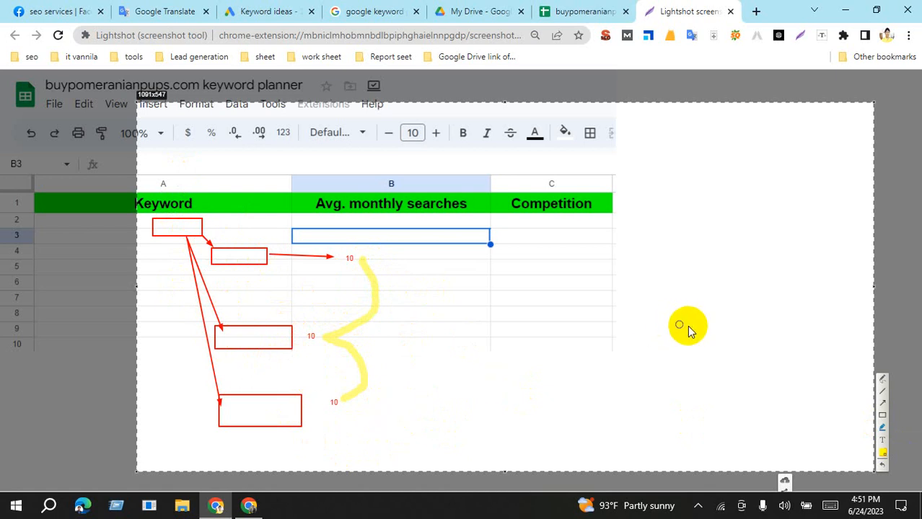
- Close the Lightshot screenshot and return to the buypomeranianpups.com keyword planner sheet
left_click(730, 11)
left_click(522, 314)
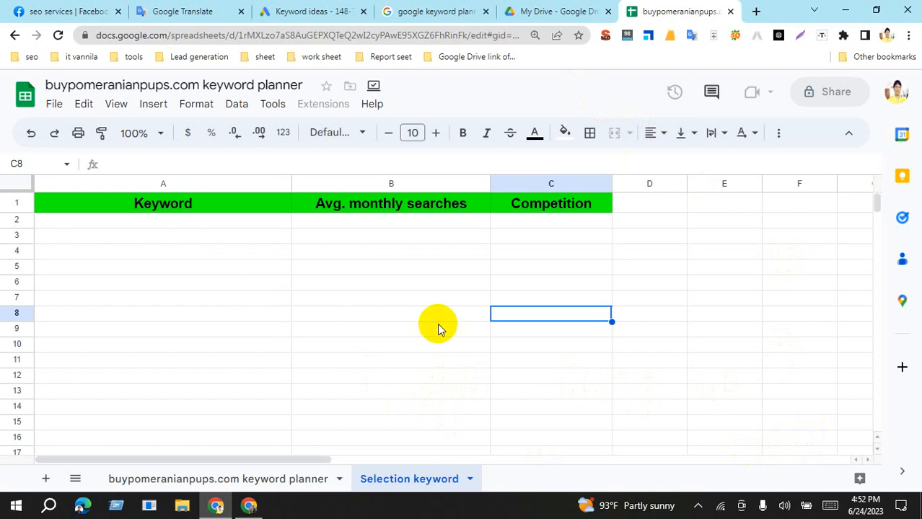
left_click(295, 478)
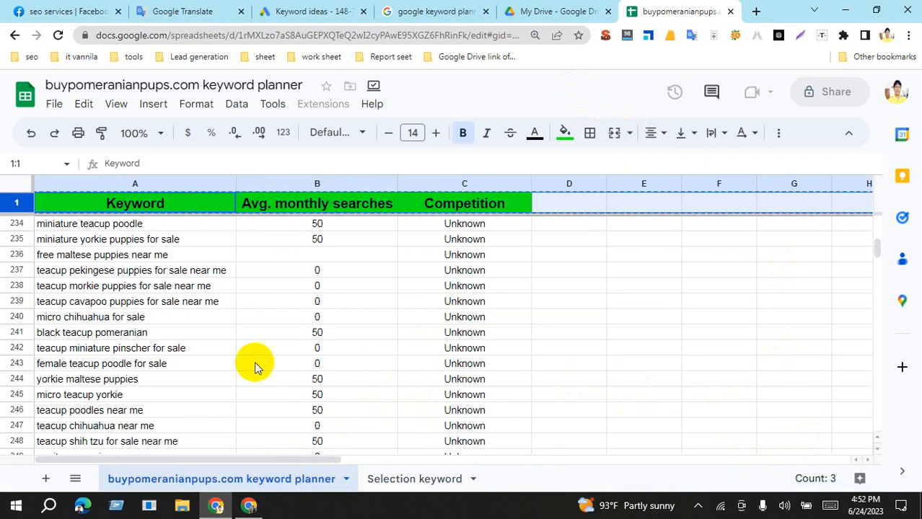
left_click(630, 290)
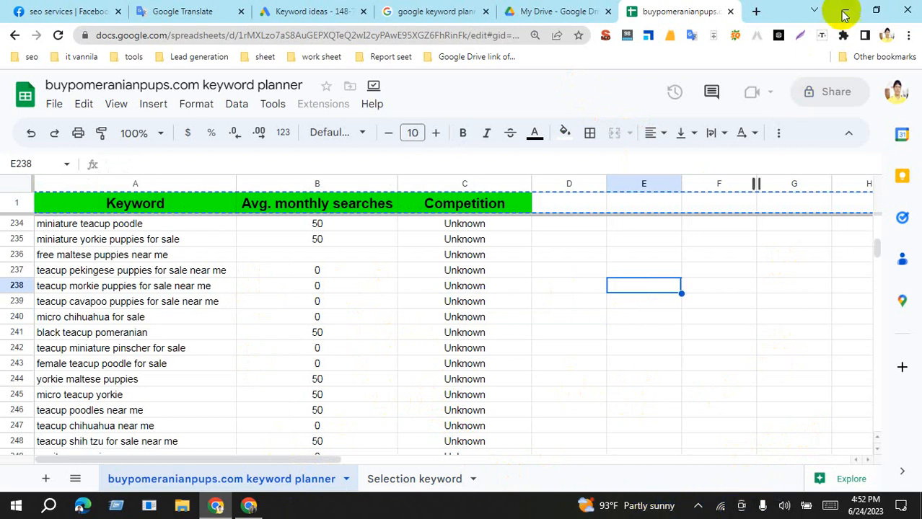
- Minimize both browser windows and select the FastStone Capture shortcut on the desktop
left_click(844, 11)
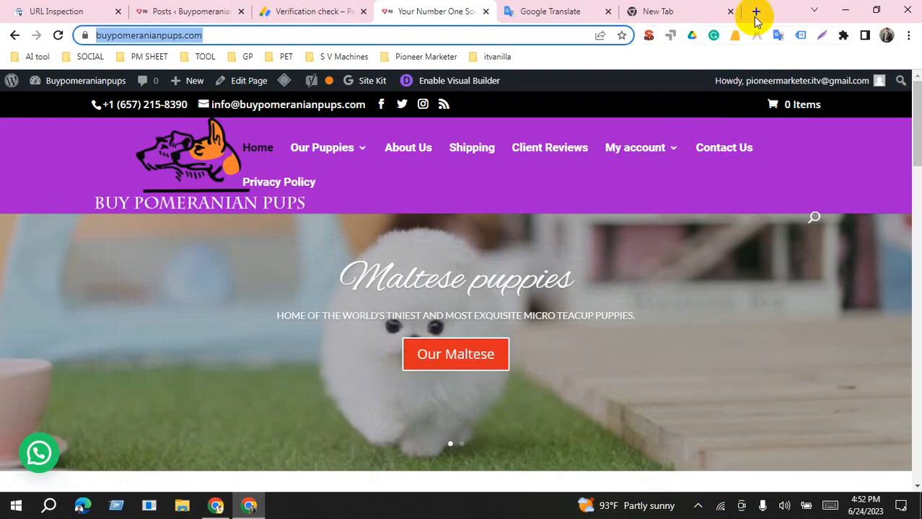
left_click(845, 10)
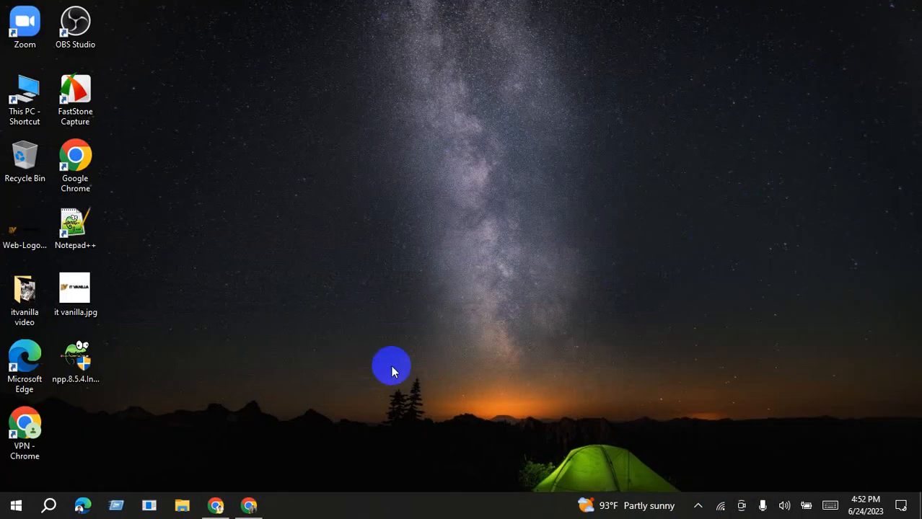
left_click(81, 89)
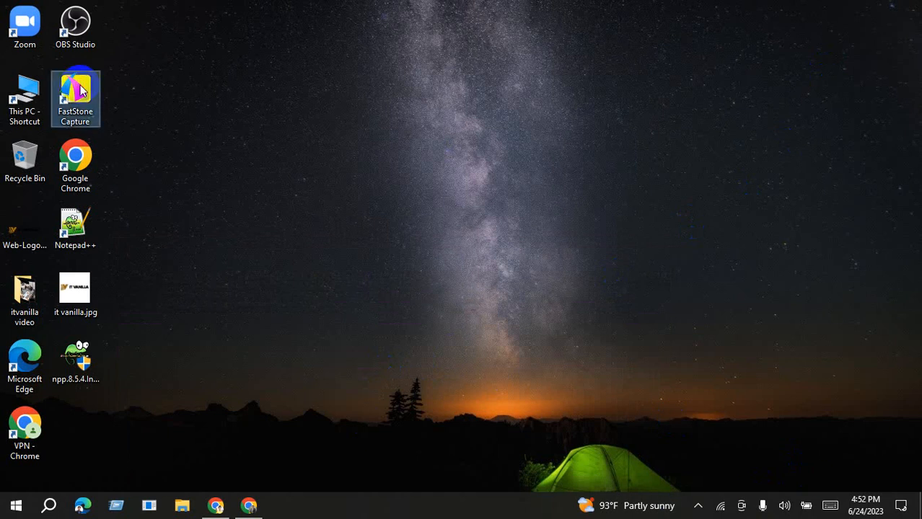